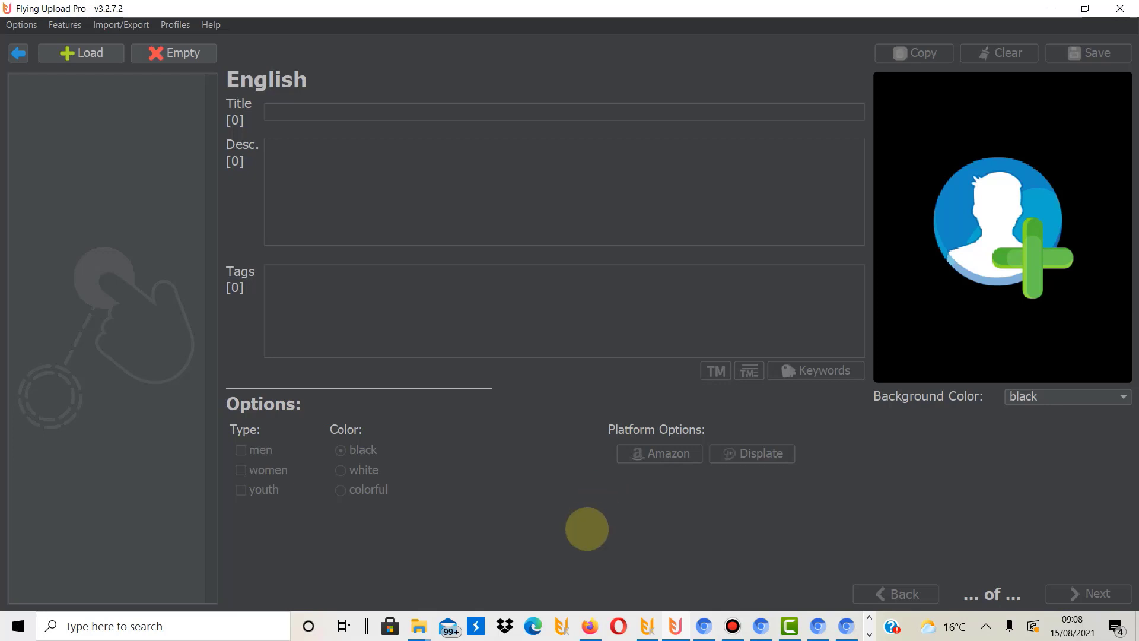
- Switch to Firefox and look through the Flying Upload home page's sections on research, upload automation and supported platforms
left_click(590, 626)
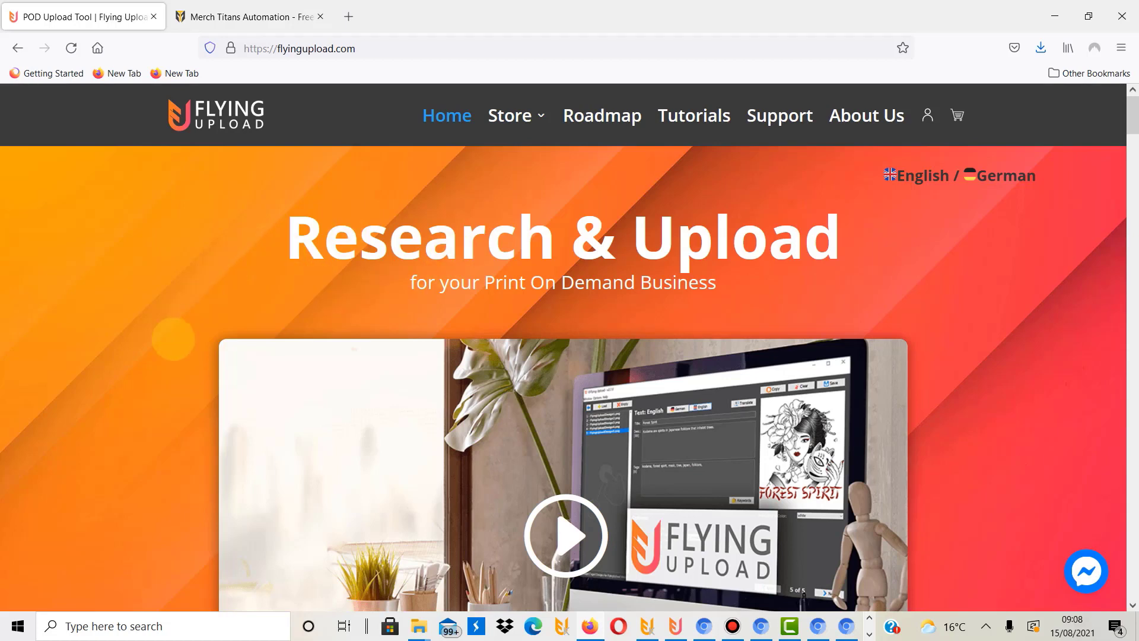
scroll(174, 339, "down", 3)
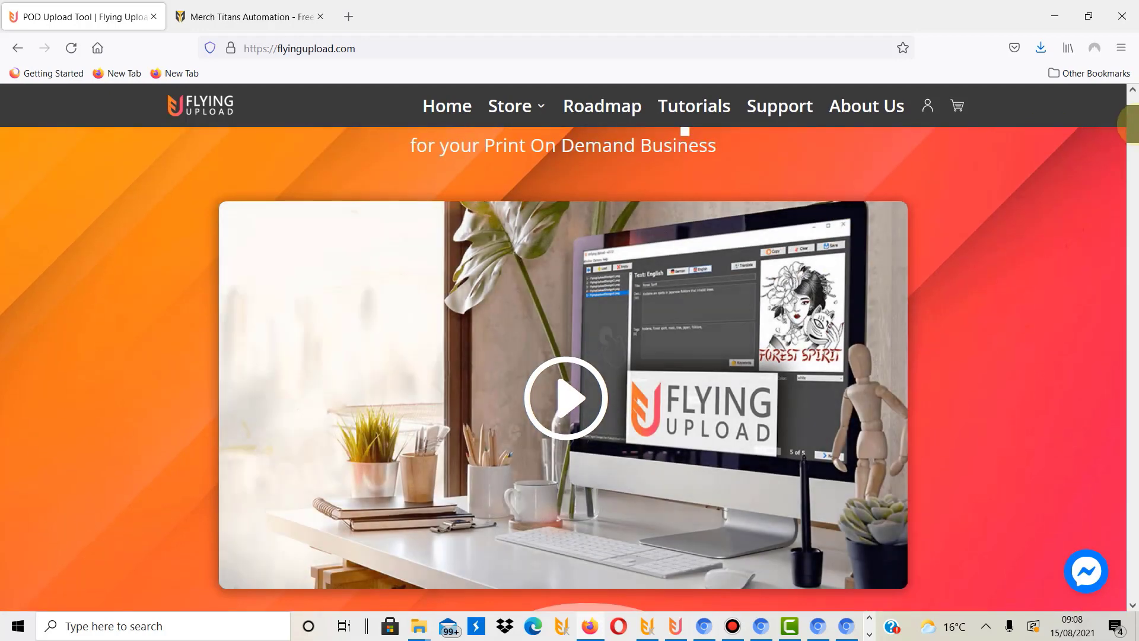
left_click_drag(1130, 128, 1131, 172)
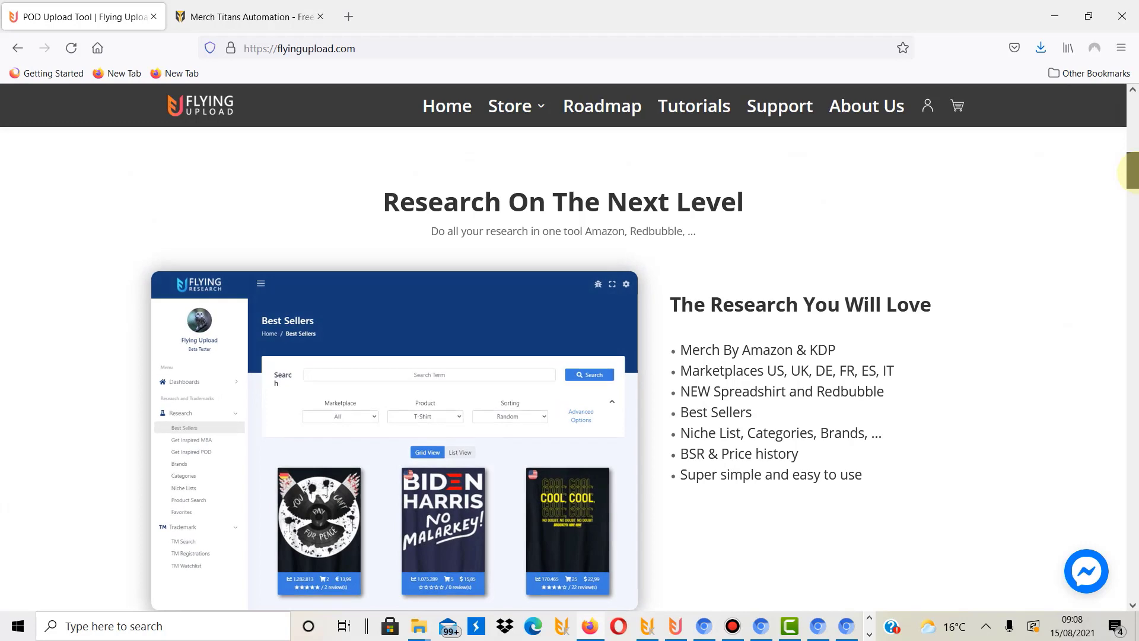
left_click_drag(1131, 172, 1131, 178)
scroll(1116, 209, "up", 10)
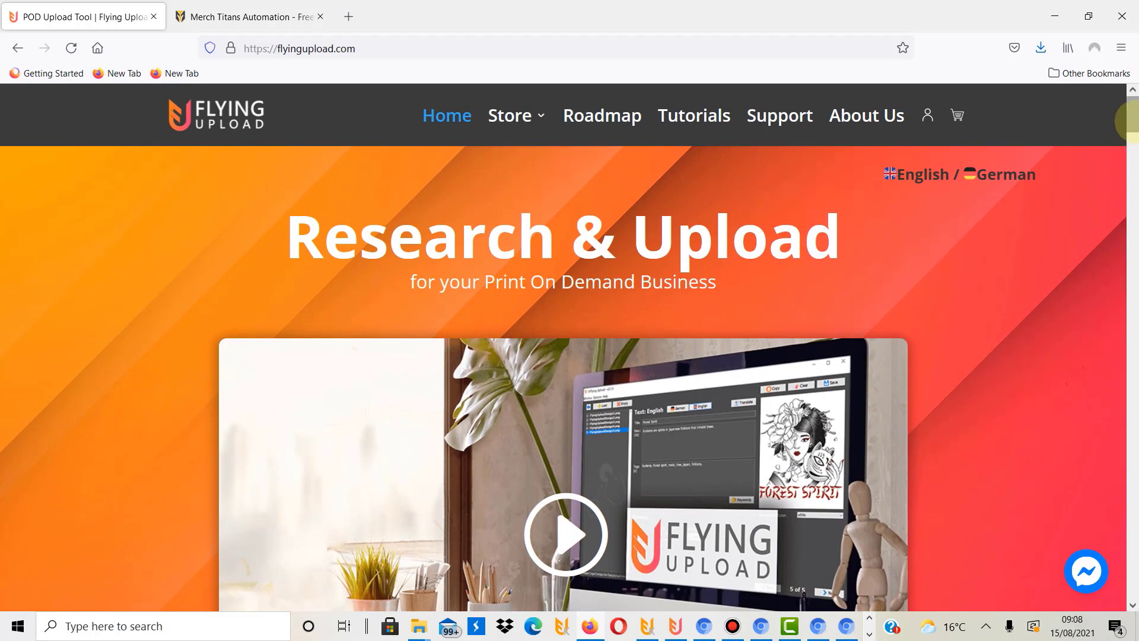
left_click(1131, 121)
left_click_drag(1131, 121, 1131, 355)
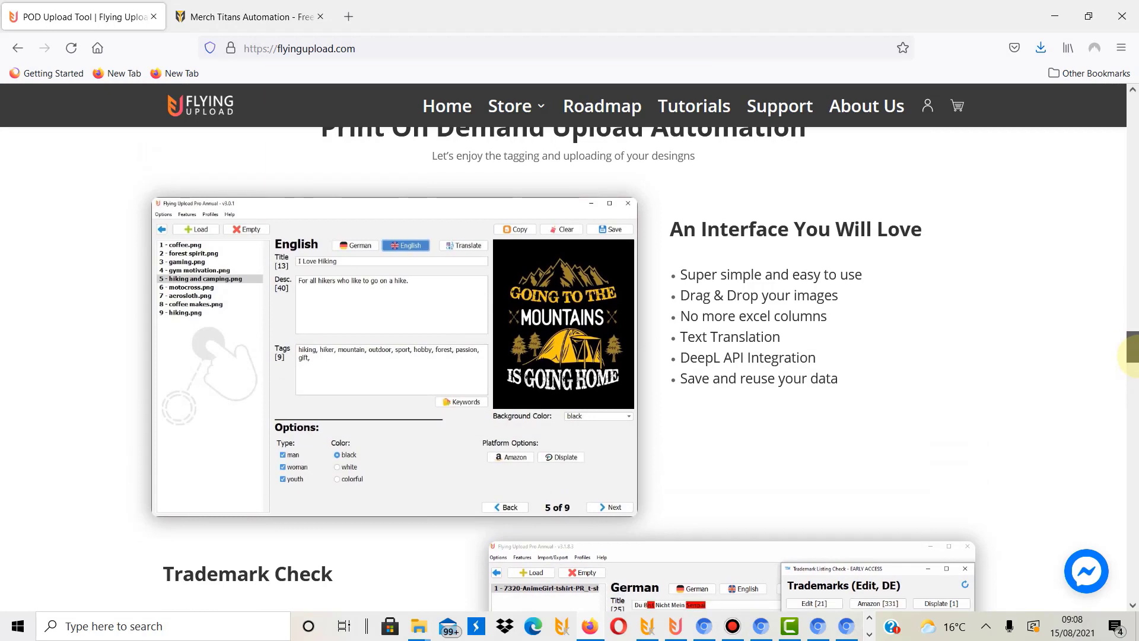
left_click_drag(1131, 355, 1131, 418)
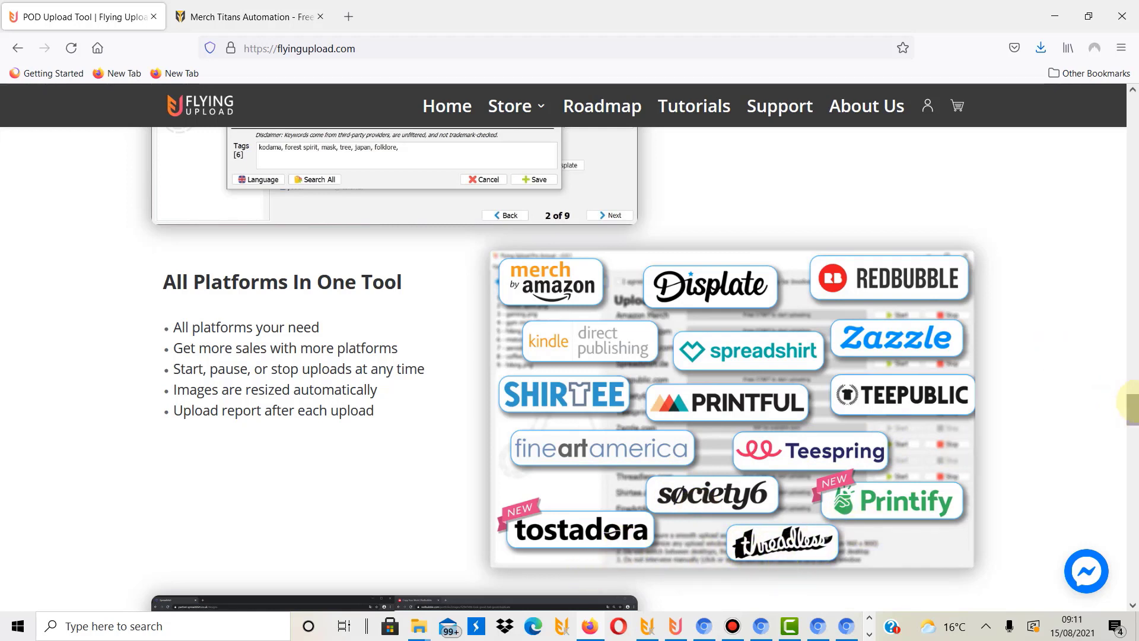
- Open the store page for Upload – Print On Demand on the Flying Upload site
left_click_drag(1132, 404, 1130, 163)
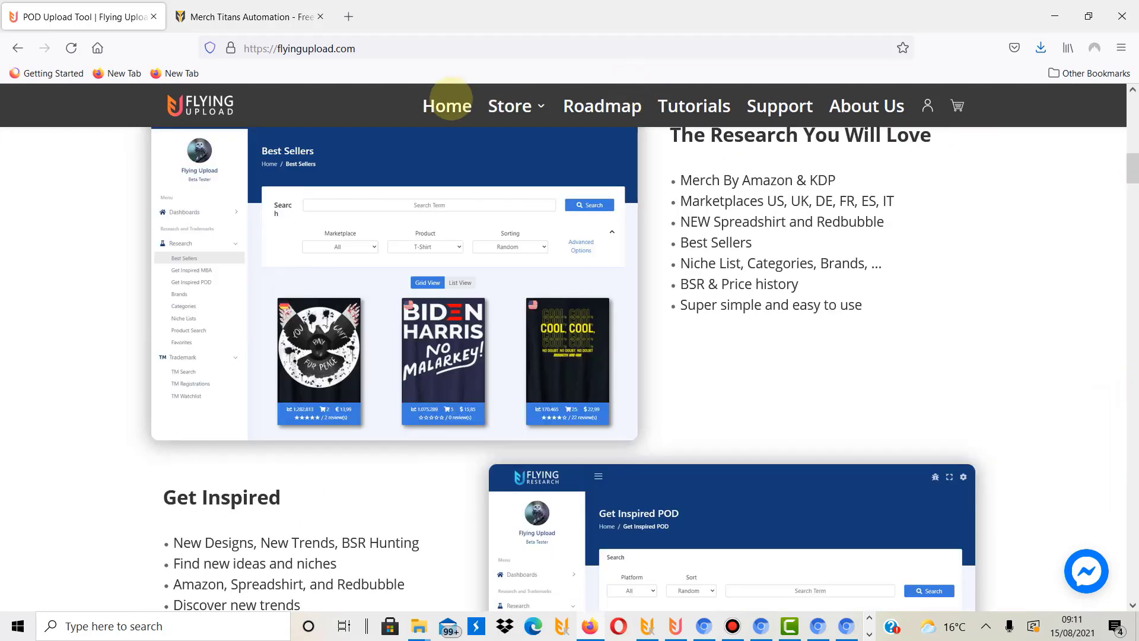
mouse_move(537, 106)
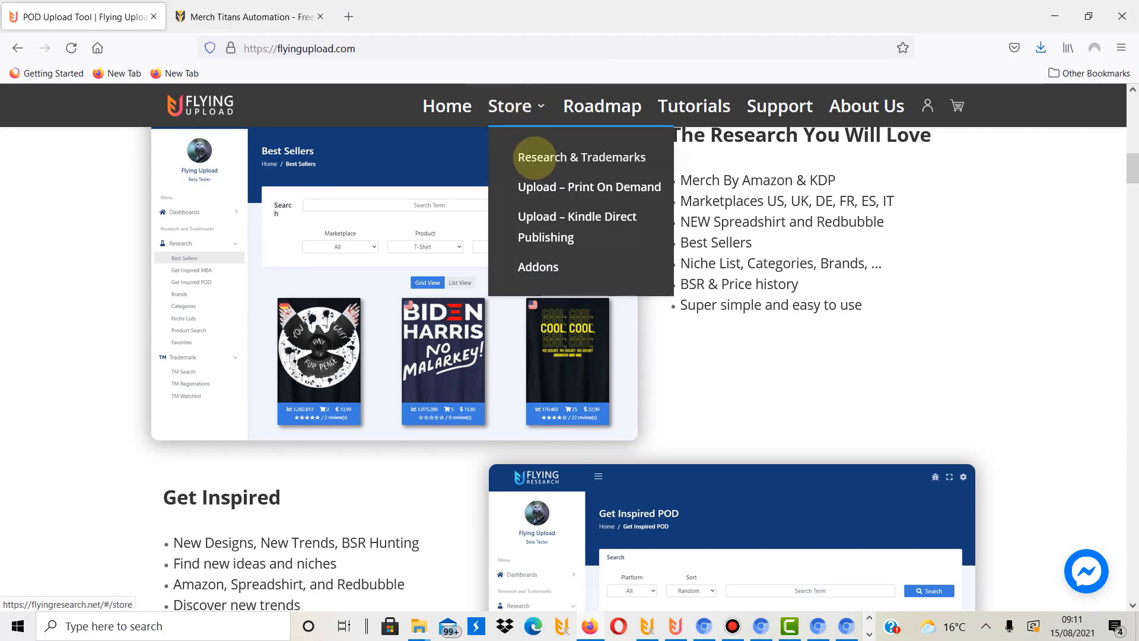
left_click(541, 186)
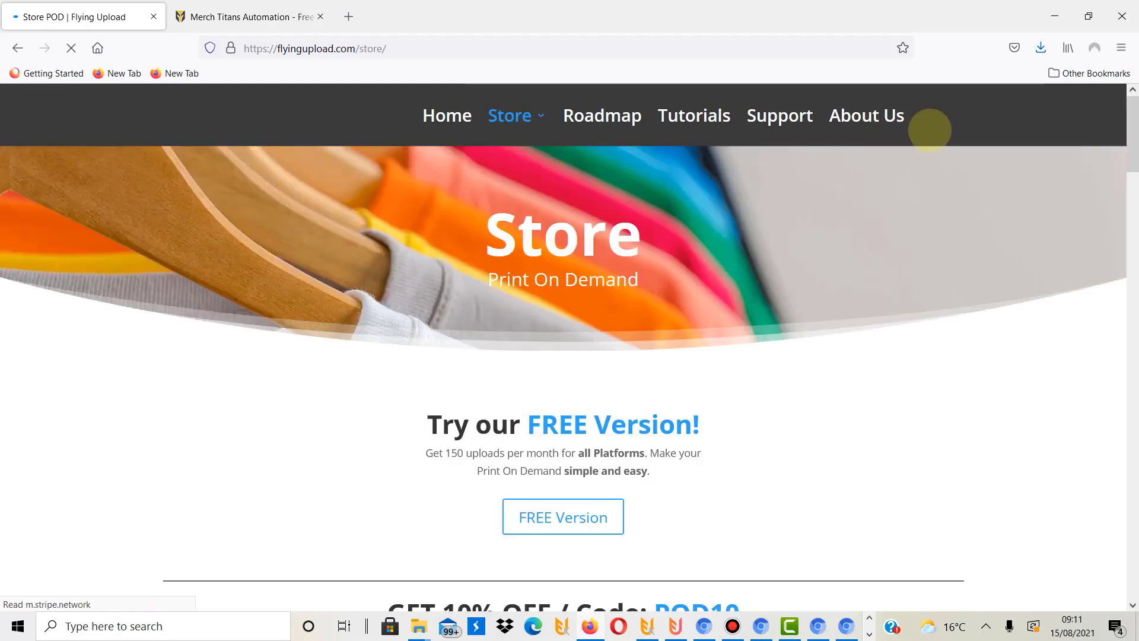
- Examine the store's free version offer and highlight the 10% discount code heading above the plans
scroll(1131, 186, "down", 6)
scroll(657, 318, "up", 5)
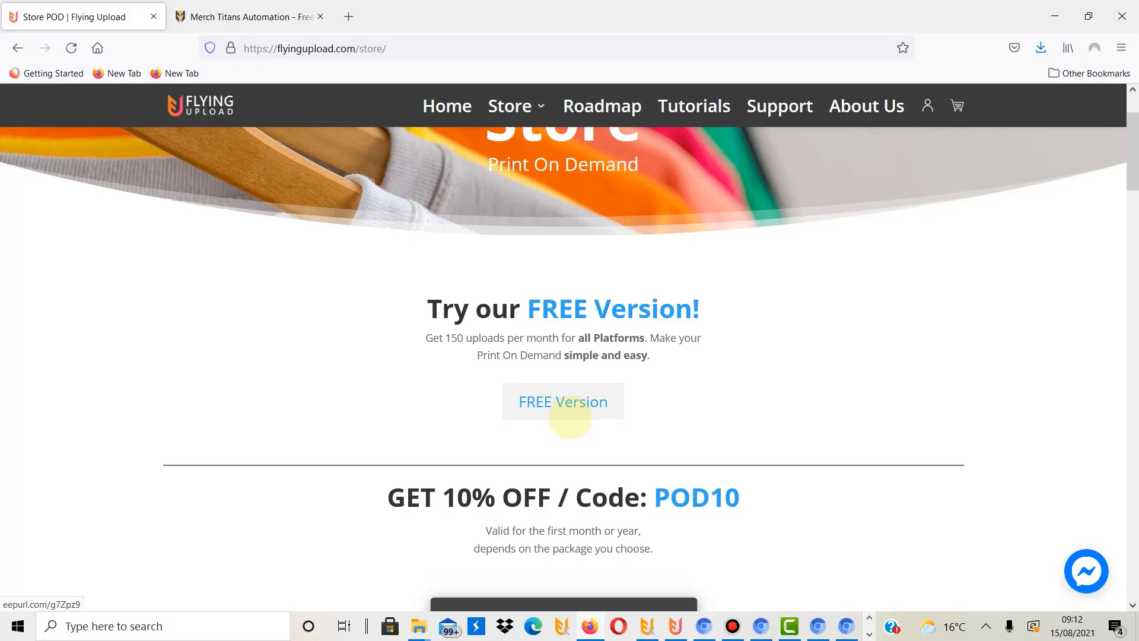
scroll(570, 418, "down", 7)
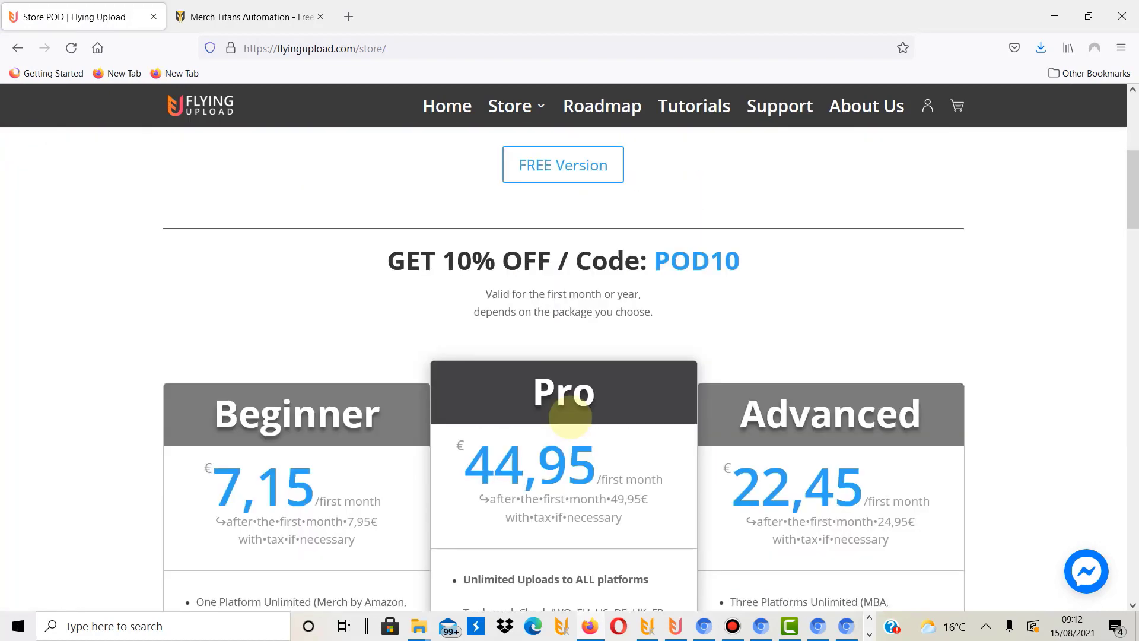
scroll(569, 419, "up", 8)
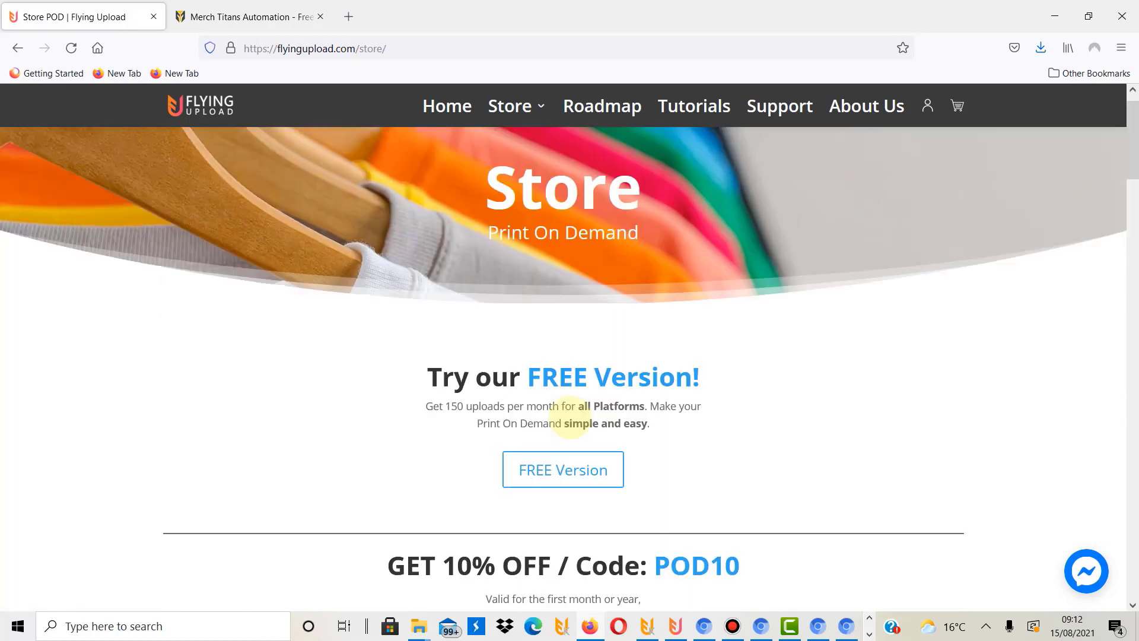
scroll(571, 409, "down", 5)
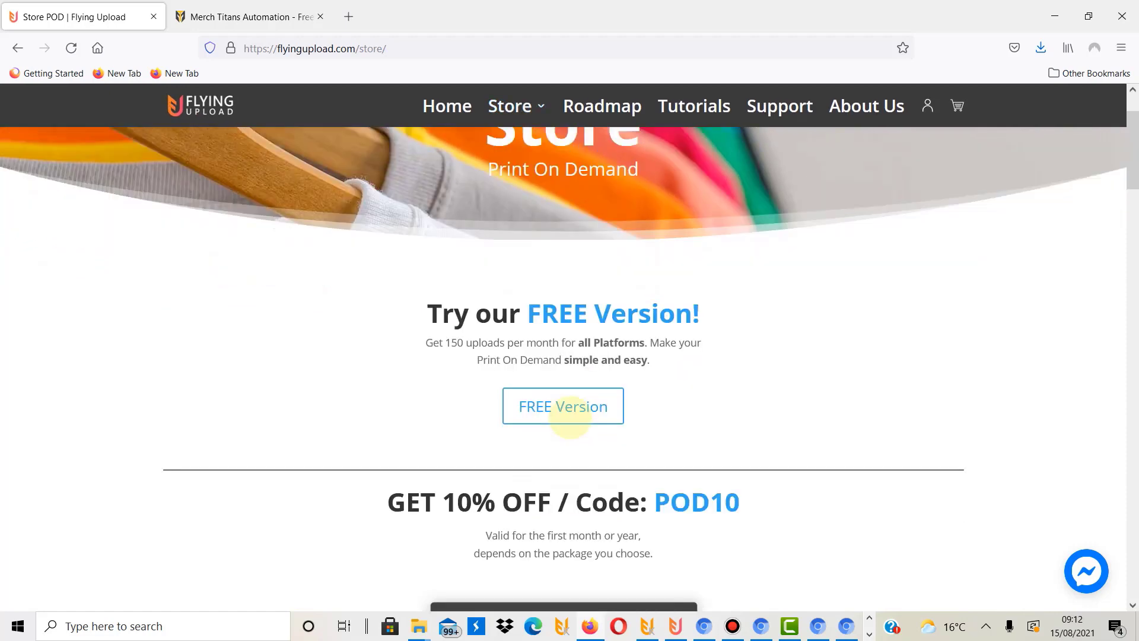
scroll(572, 416, "down", 1)
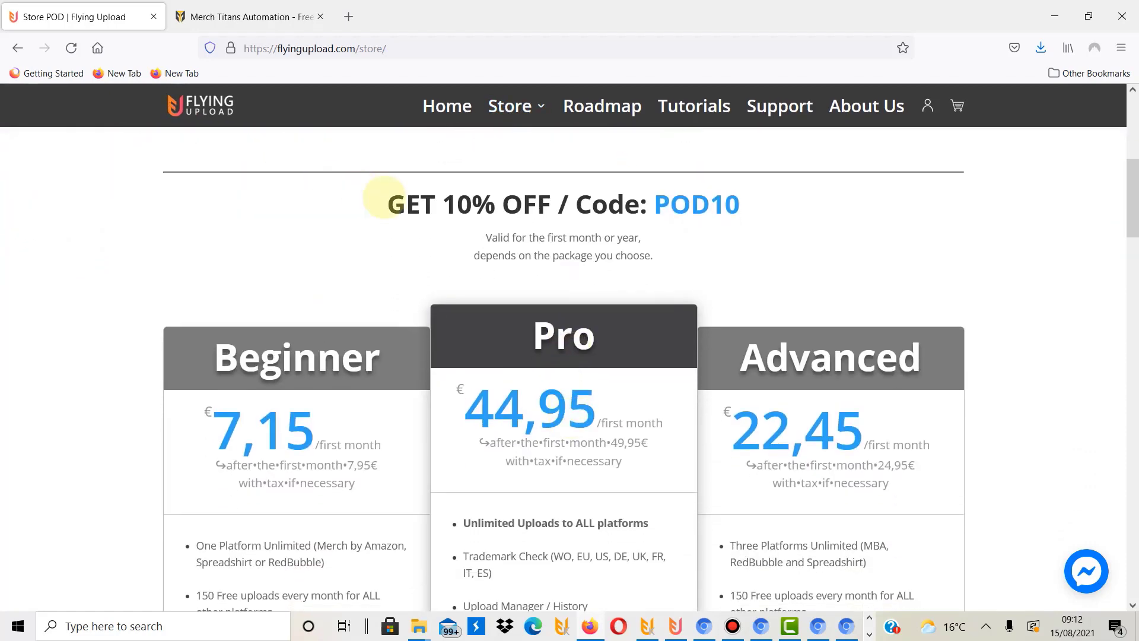
triple_click(425, 205)
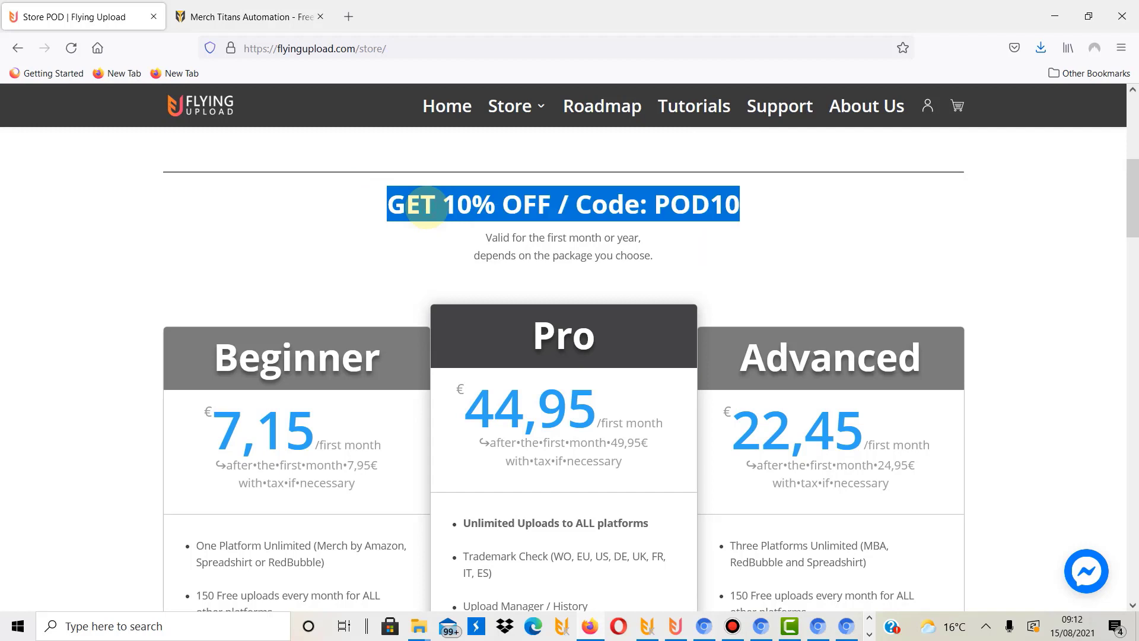
- Review the Beginner plan's monthly price and feature list alongside the Pro and Advanced plans
scroll(420, 203, "down", 2)
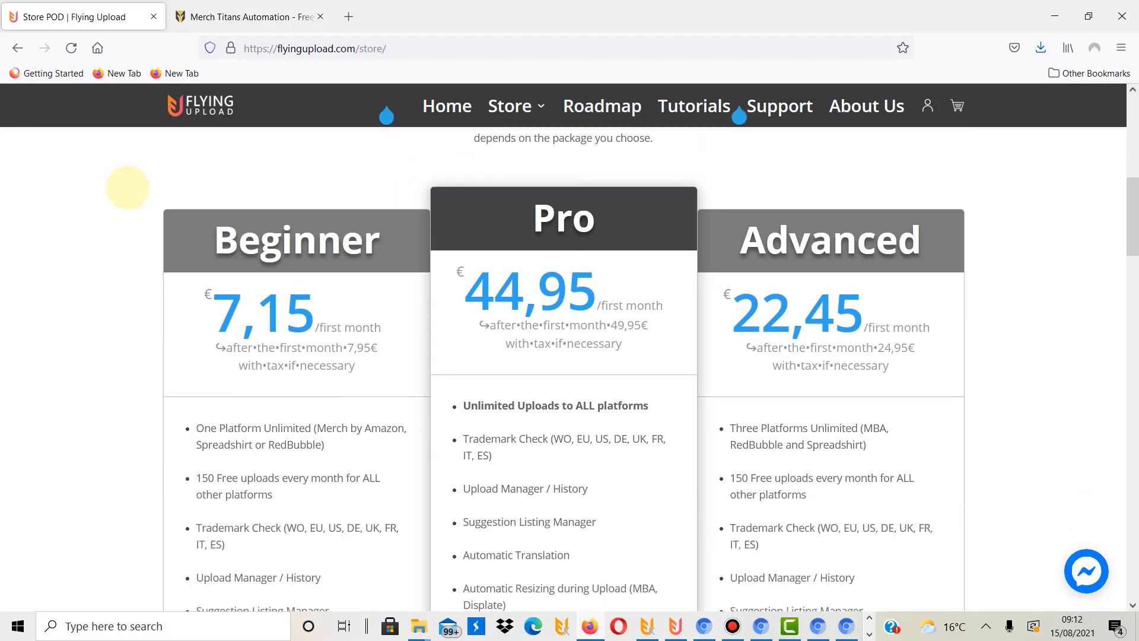
scroll(928, 297, "down", 1)
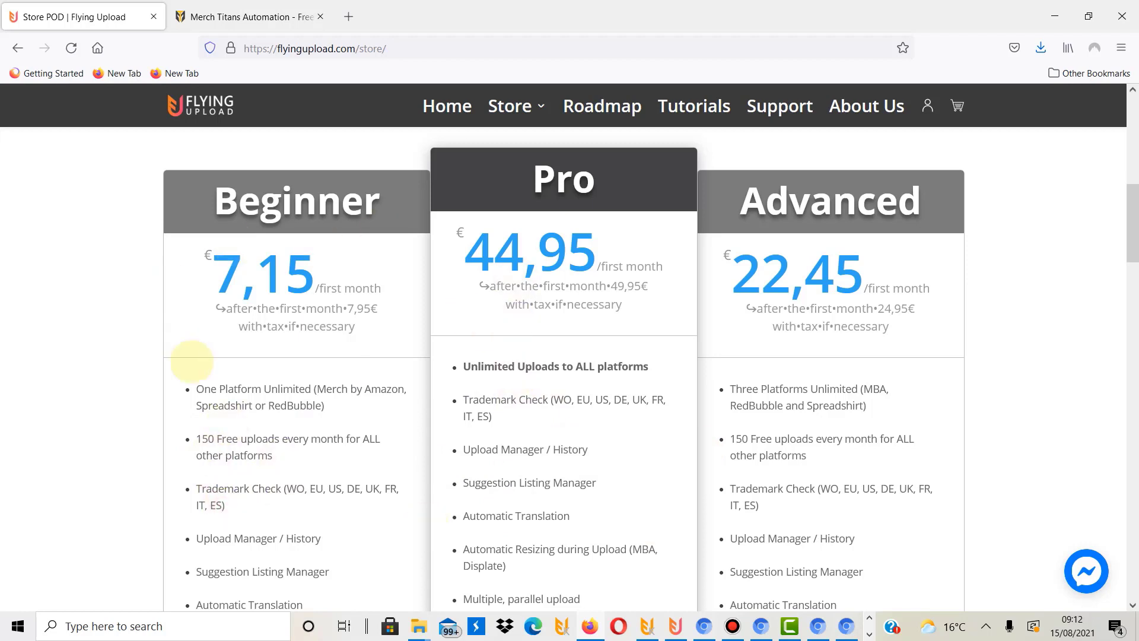
scroll(644, 349, "down", 1)
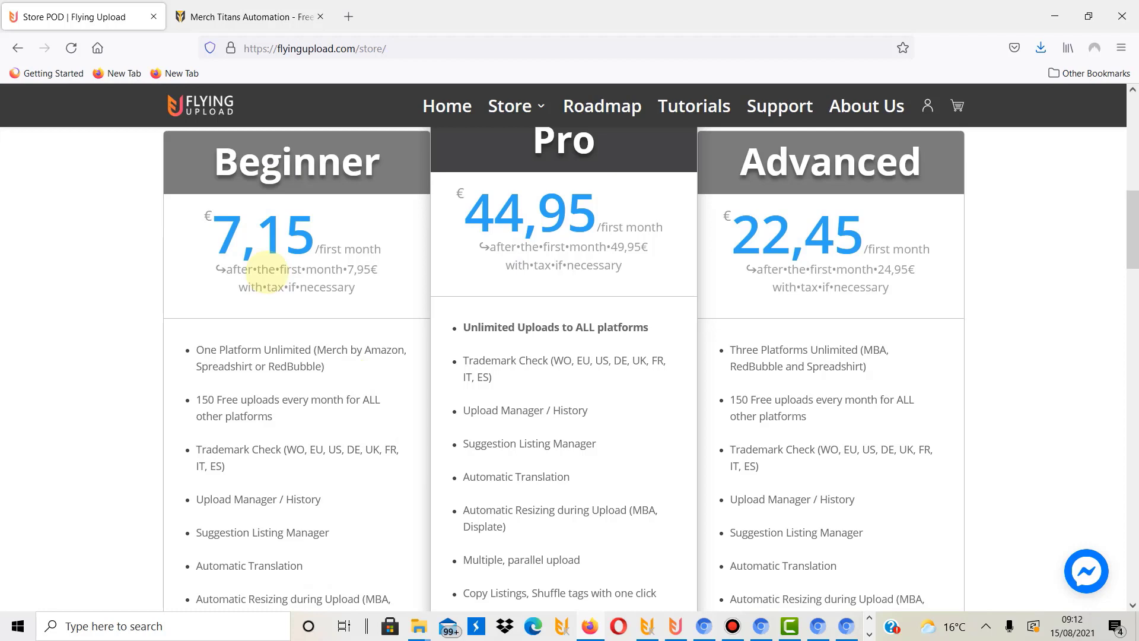
triple_click(267, 248)
left_click(265, 241)
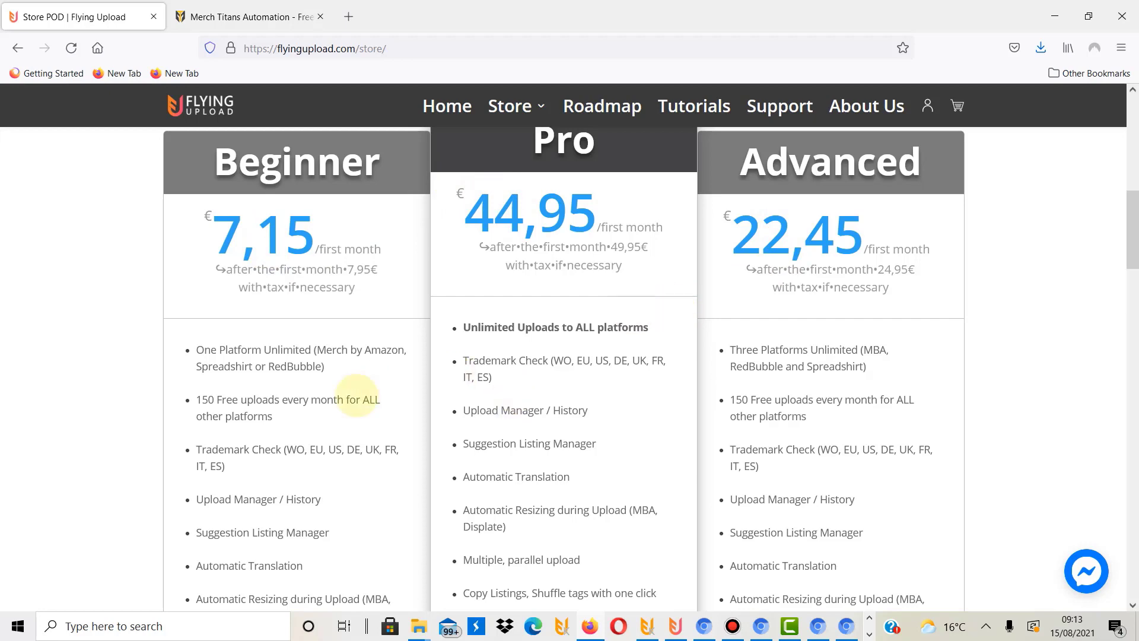
scroll(334, 479, "down", 1)
scroll(334, 479, "down", 10)
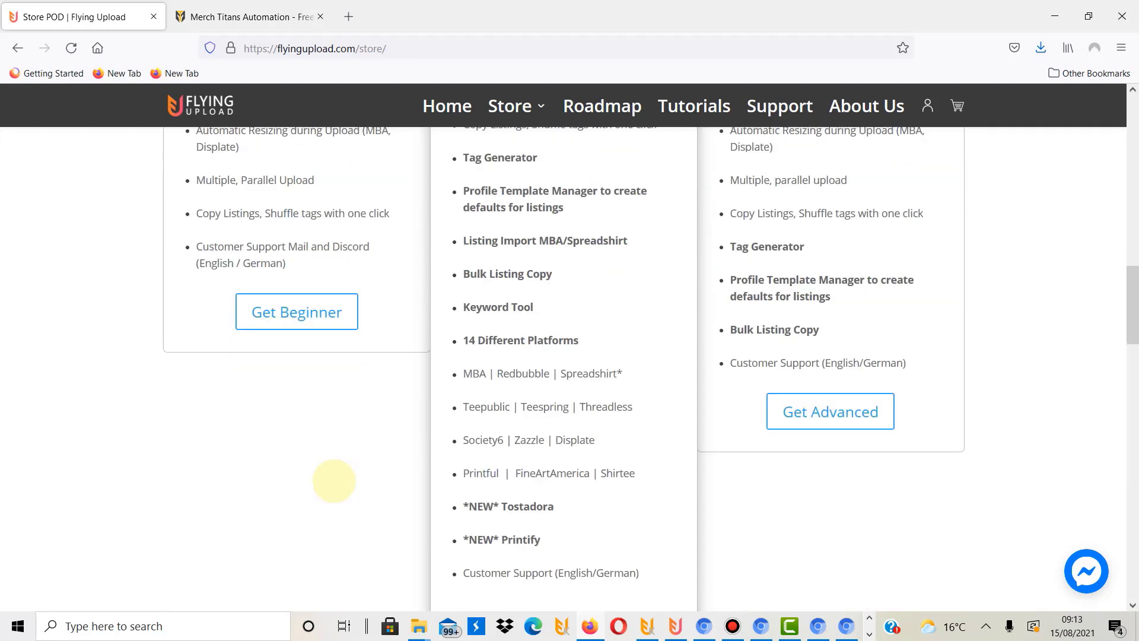
scroll(334, 479, "up", 11)
scroll(333, 451, "up", 1)
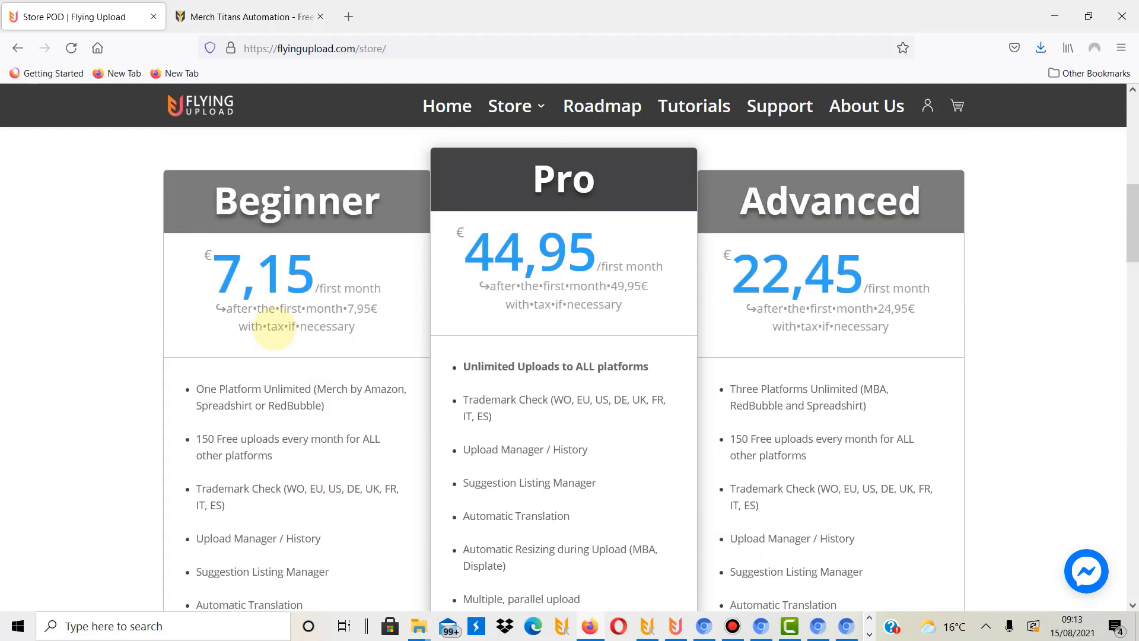
scroll(282, 345, "down", 2)
scroll(283, 346, "down", 2)
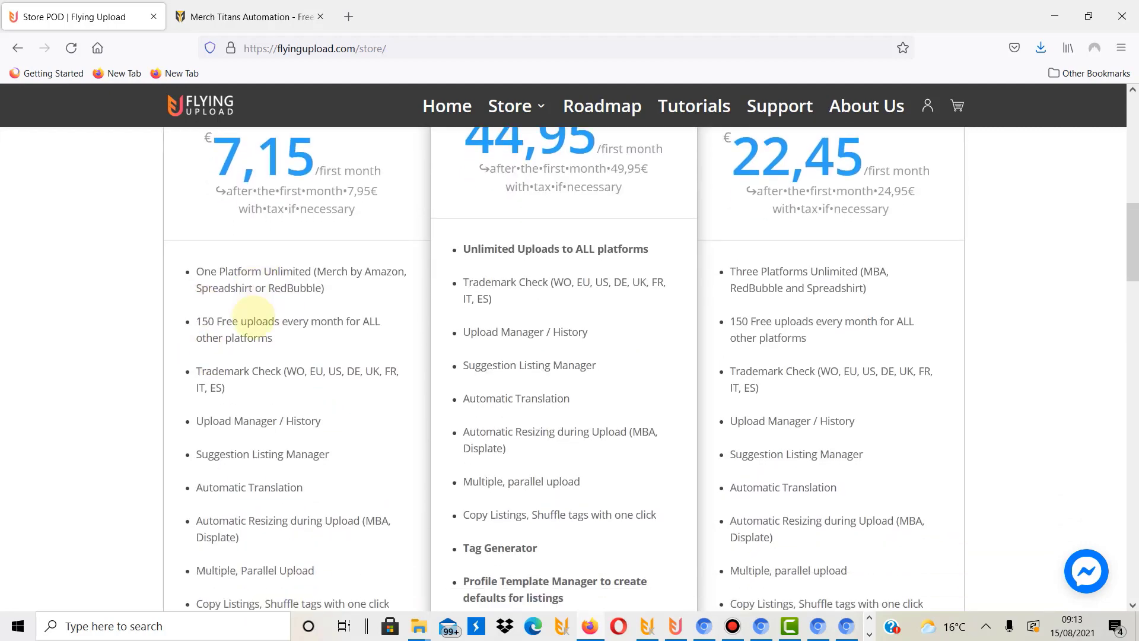
scroll(236, 232, "up", 3)
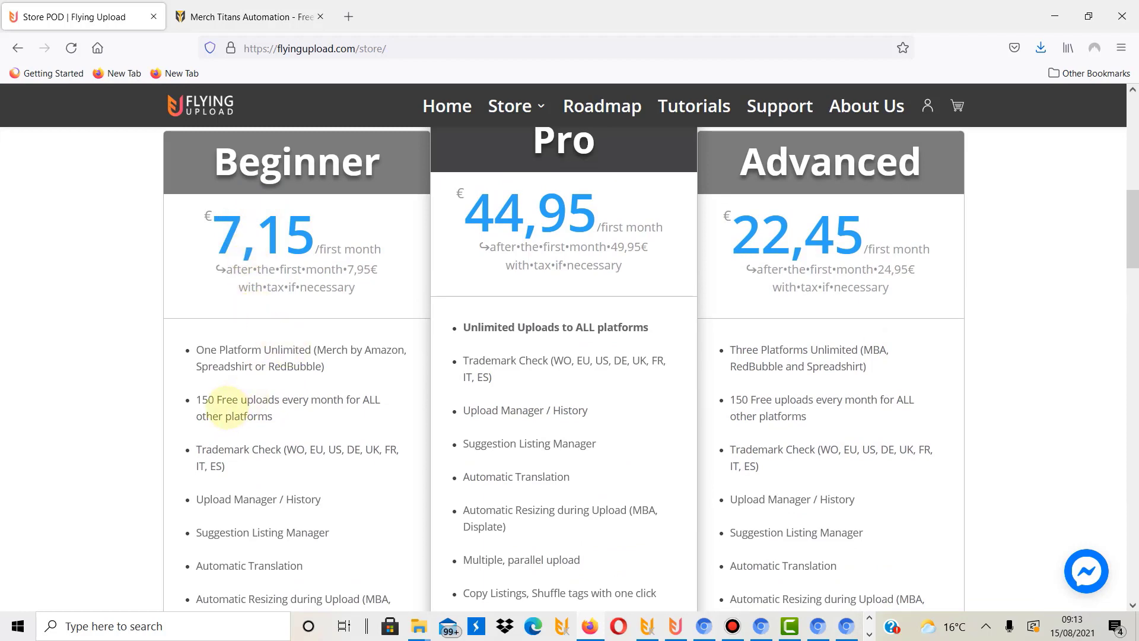
- Highlight the Beginner plan's free monthly uploads and its unlimited platform choices: Merch by Amazon, Spreadshirt and RedBubble
triple_click(227, 407)
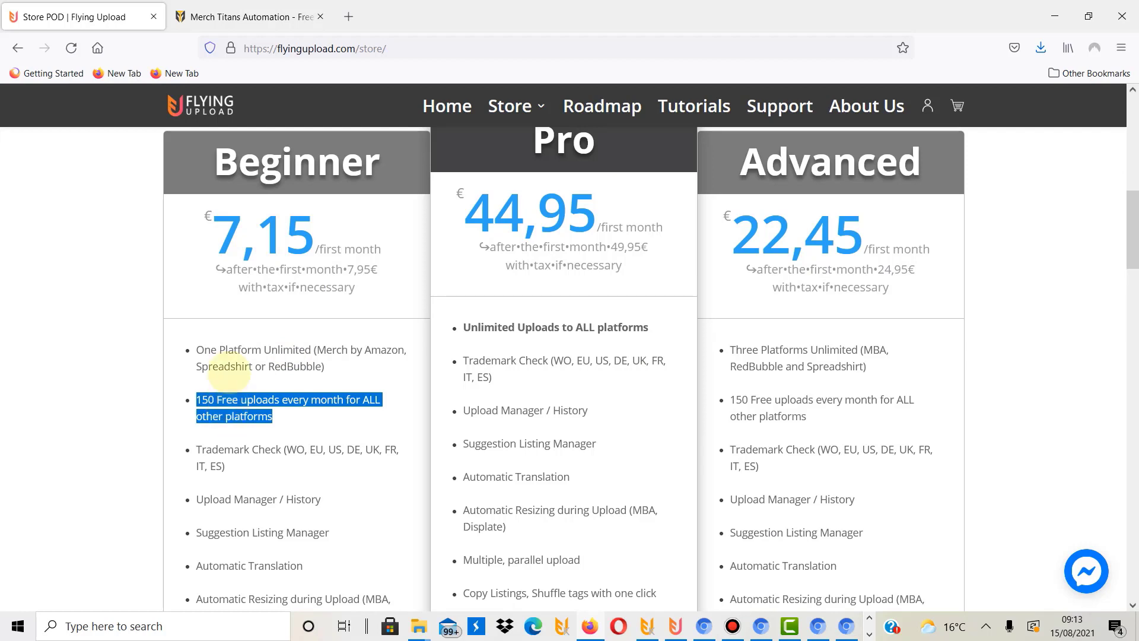
double_click(231, 363)
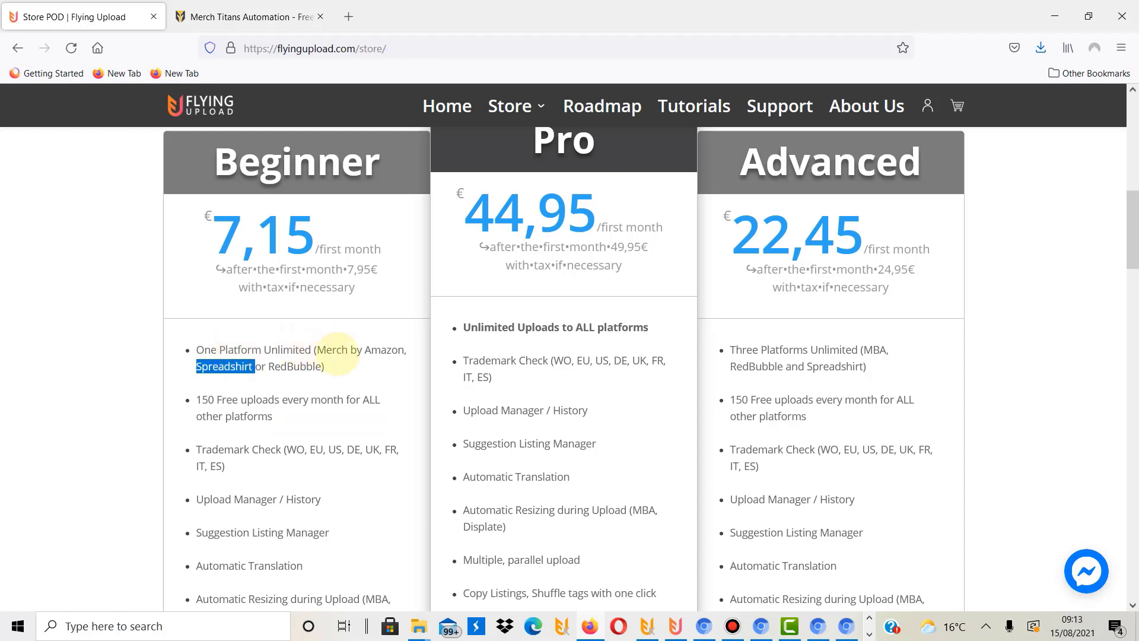
double_click(334, 350)
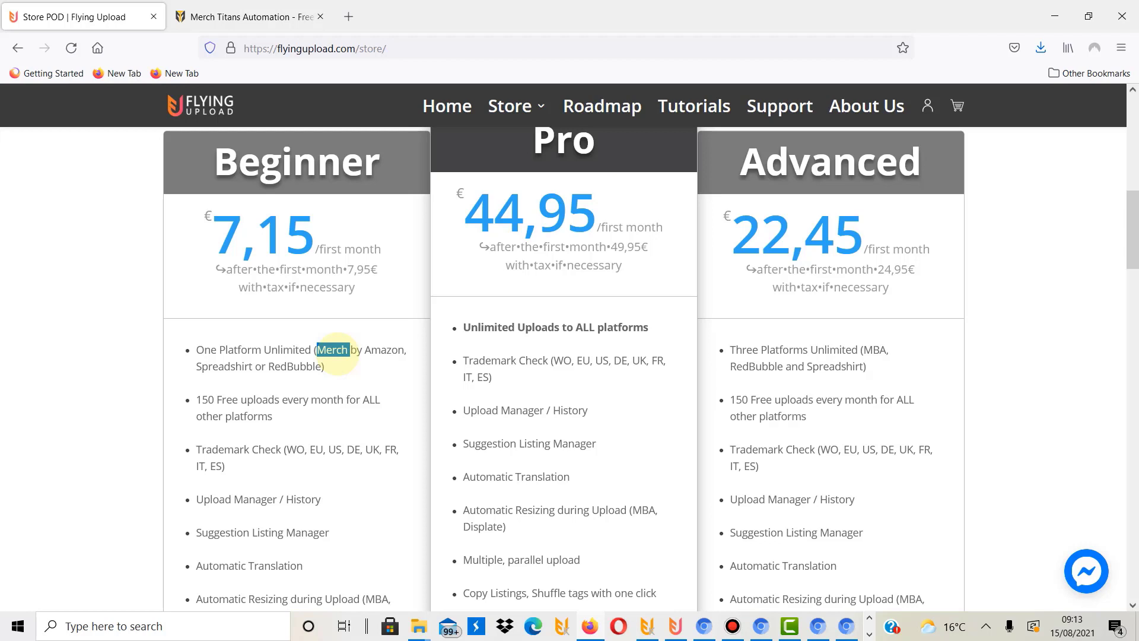
double_click(191, 364)
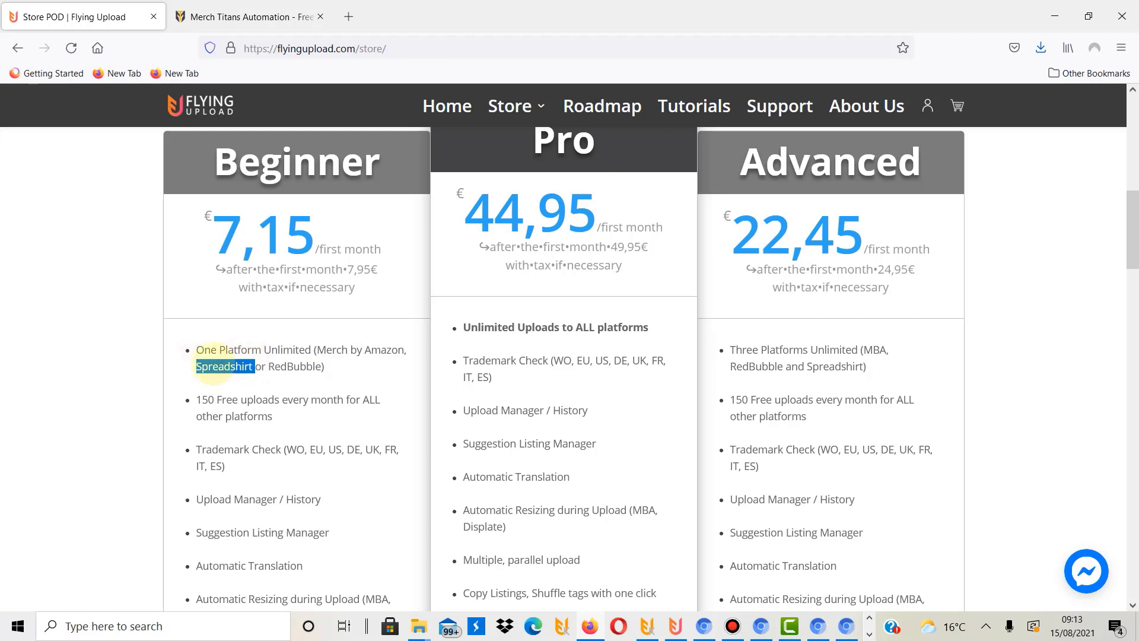
double_click(291, 365)
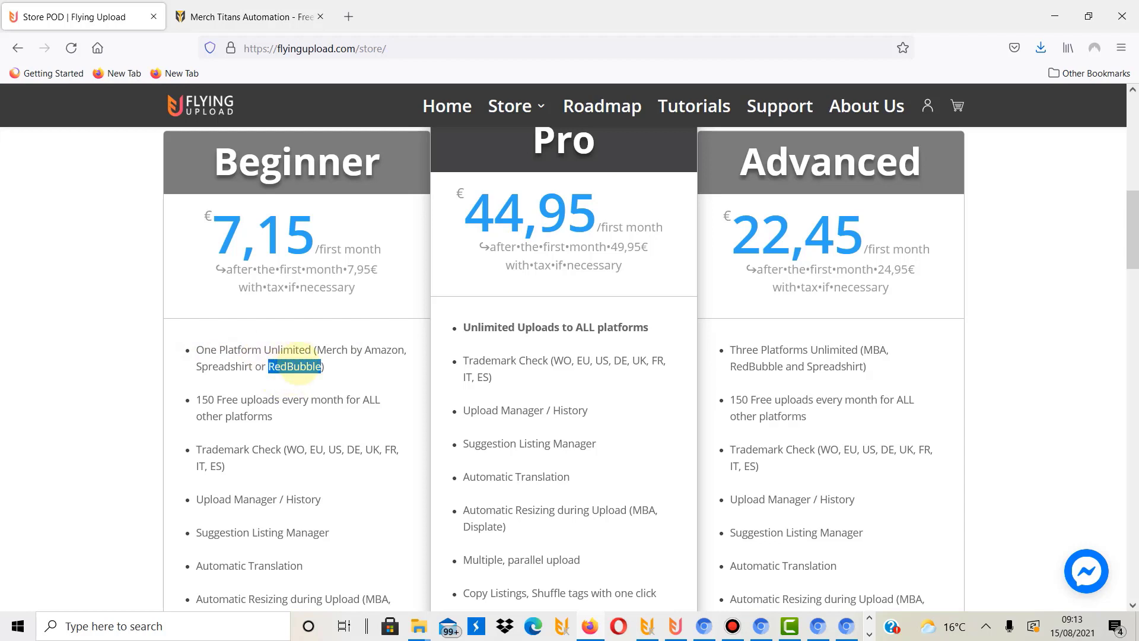
double_click(224, 366)
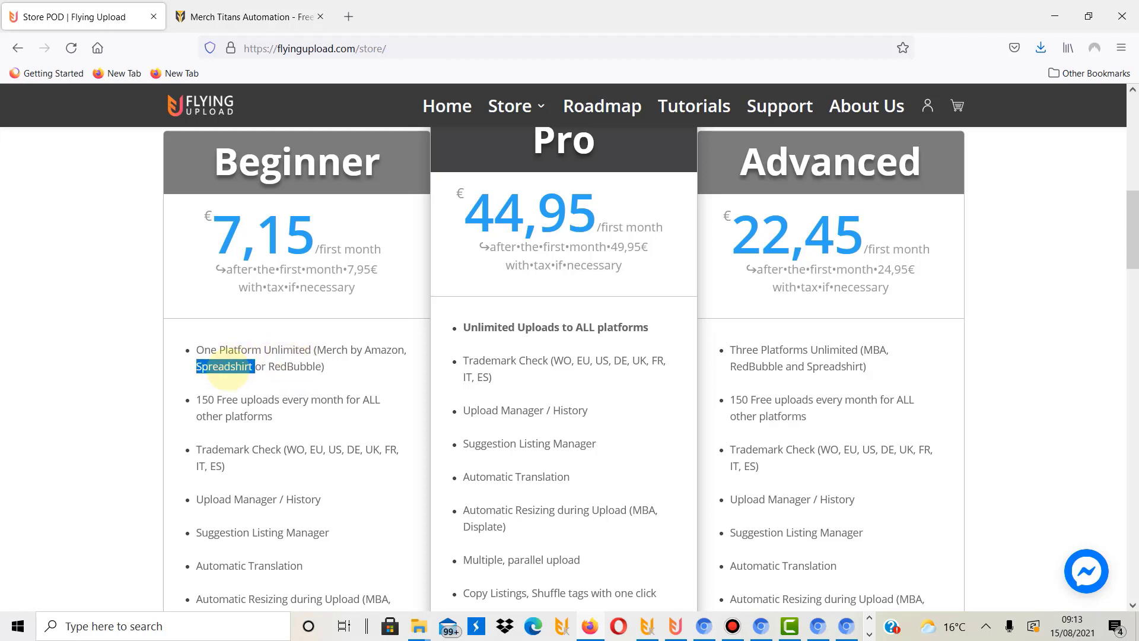
- Highlight the Advanced plan's Tag Generator, Profile Template Manager and Bulk Listing Copy features after reviewing the plan lists
scroll(226, 369, "down", 3)
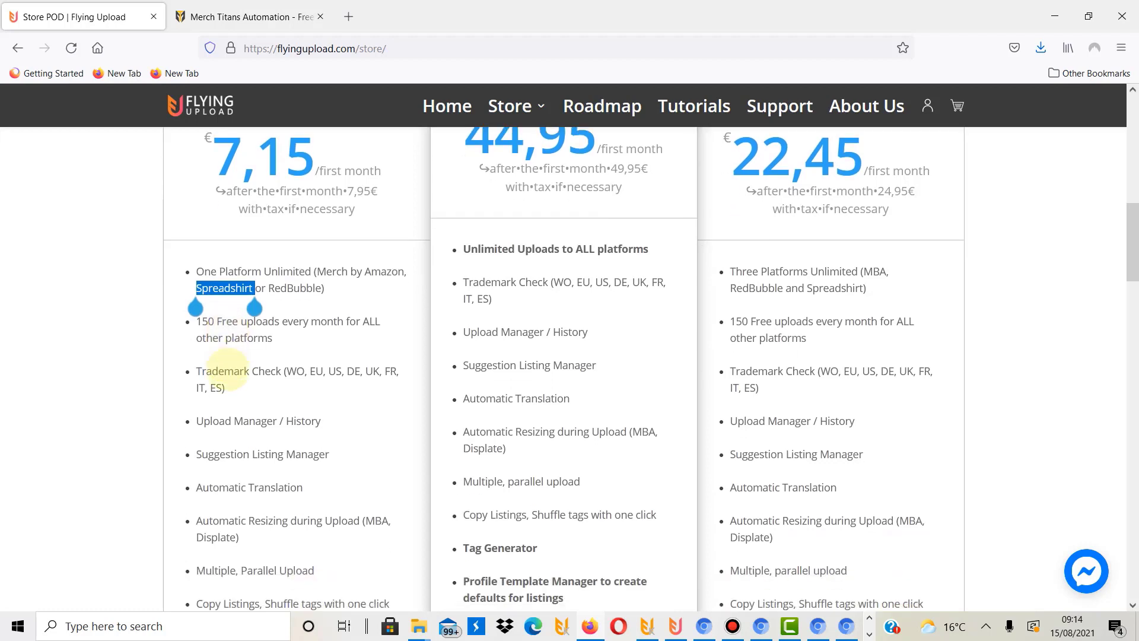
scroll(216, 499, "down", 1)
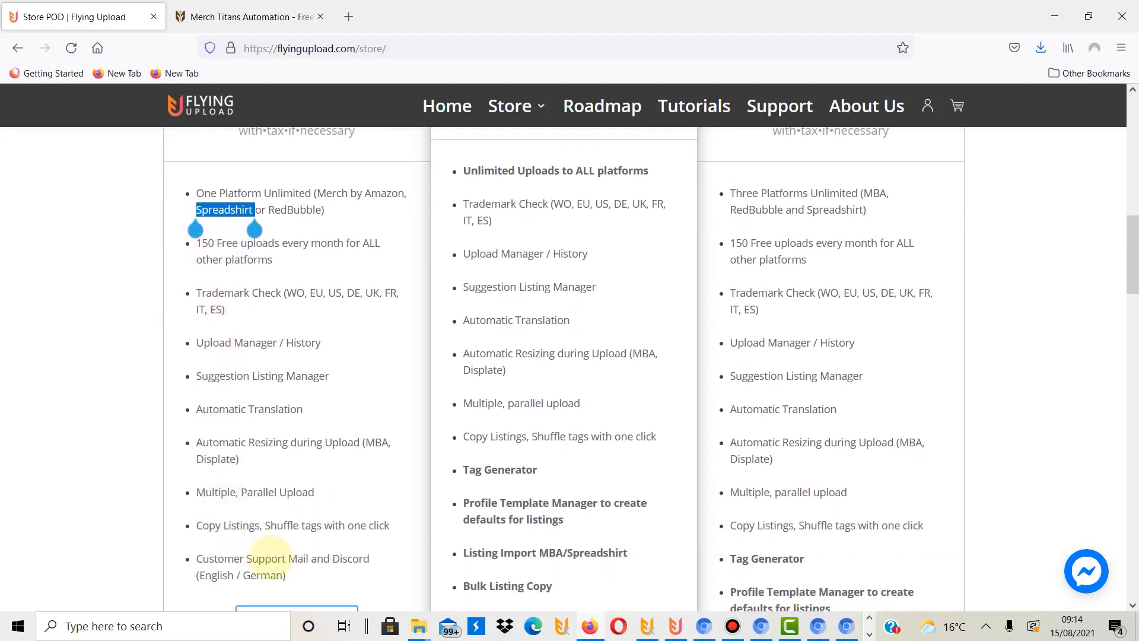
scroll(301, 280, "up", 3)
scroll(776, 343, "down", 4)
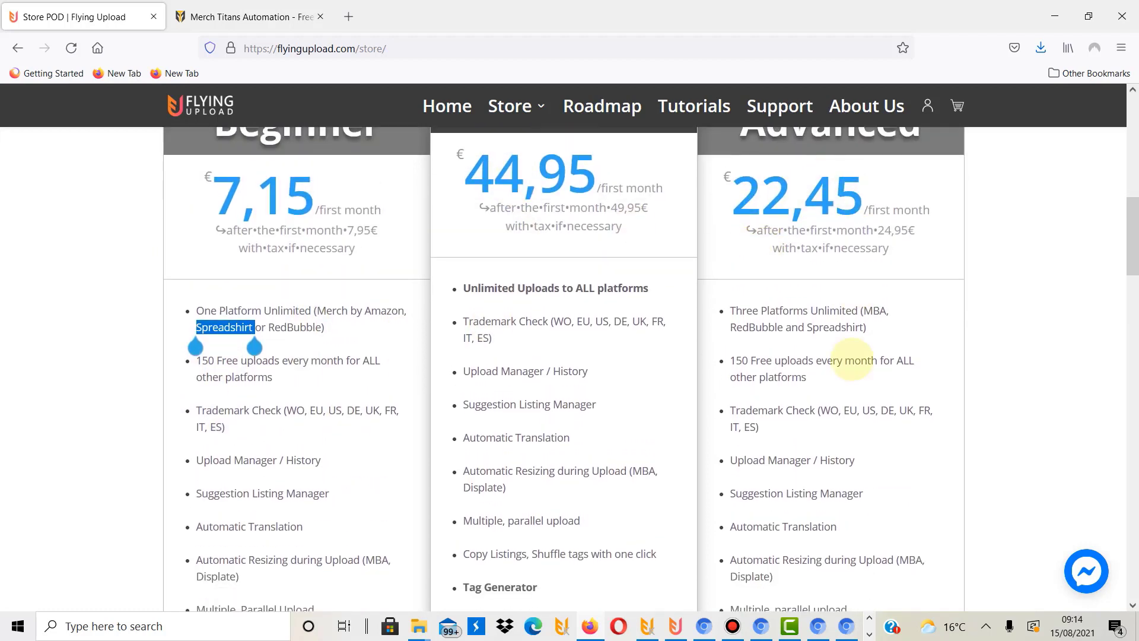
scroll(534, 391, "up", 4)
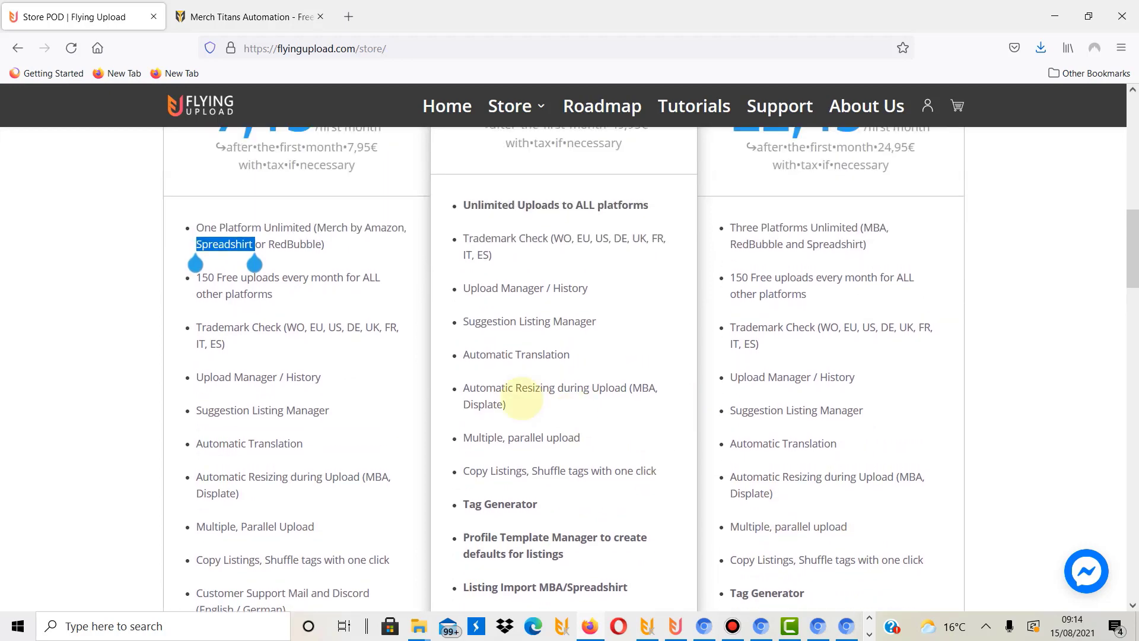
scroll(756, 407, "down", 7)
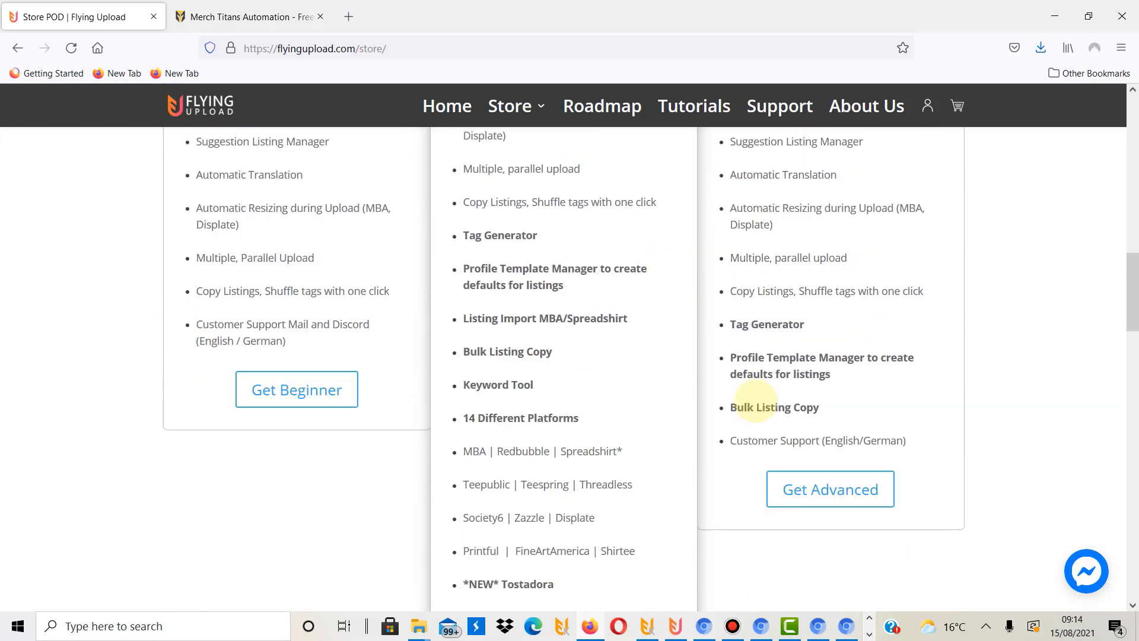
triple_click(780, 321)
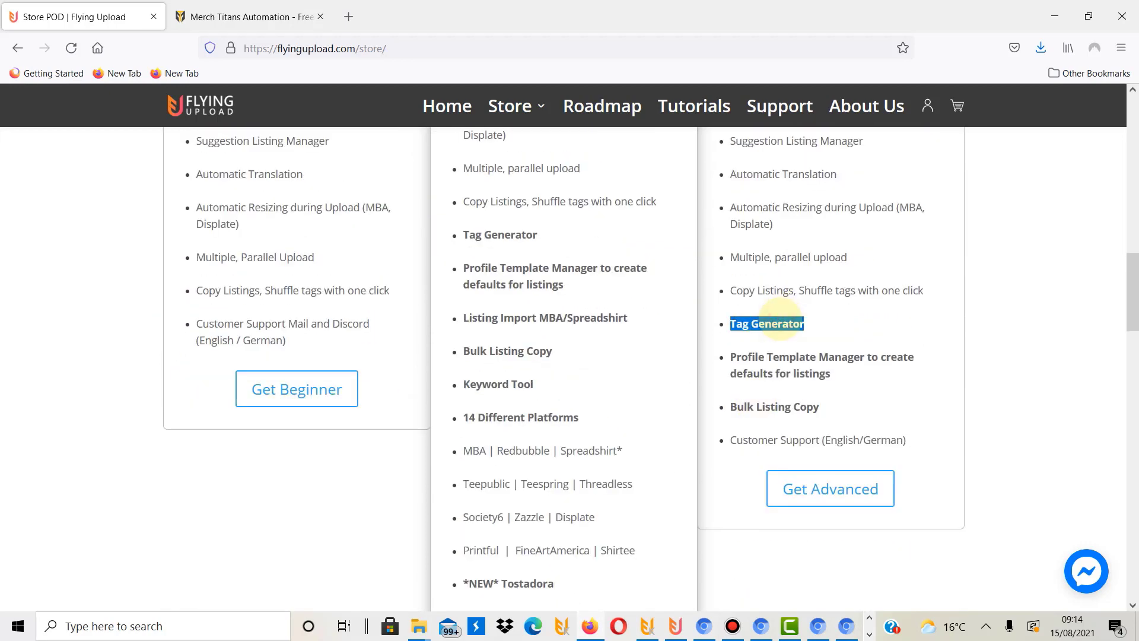
triple_click(813, 375)
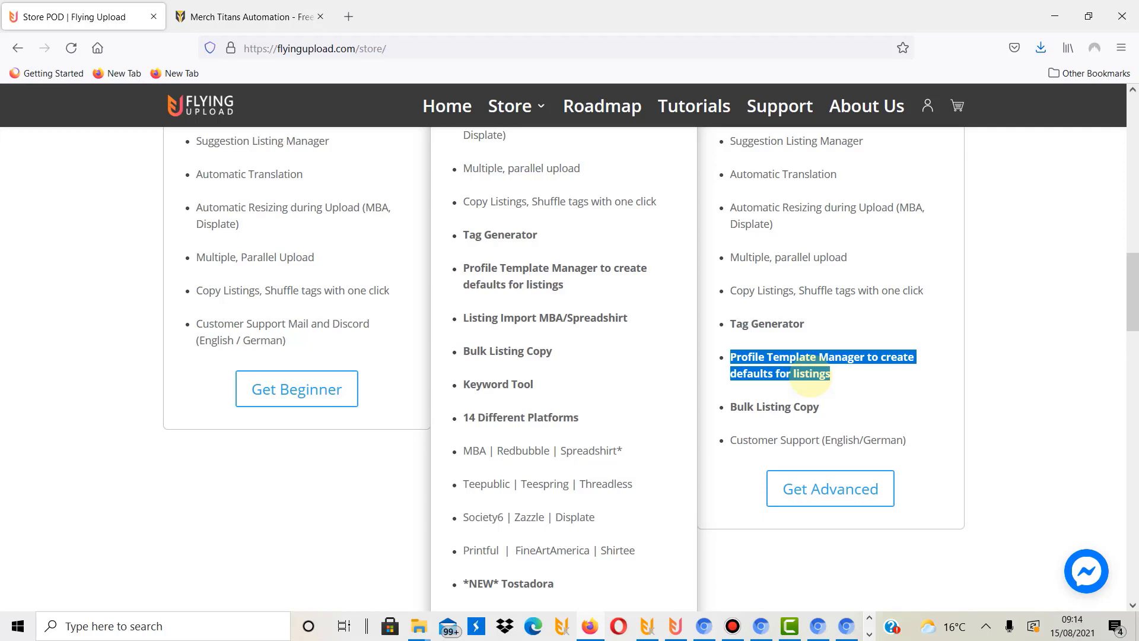
triple_click(810, 409)
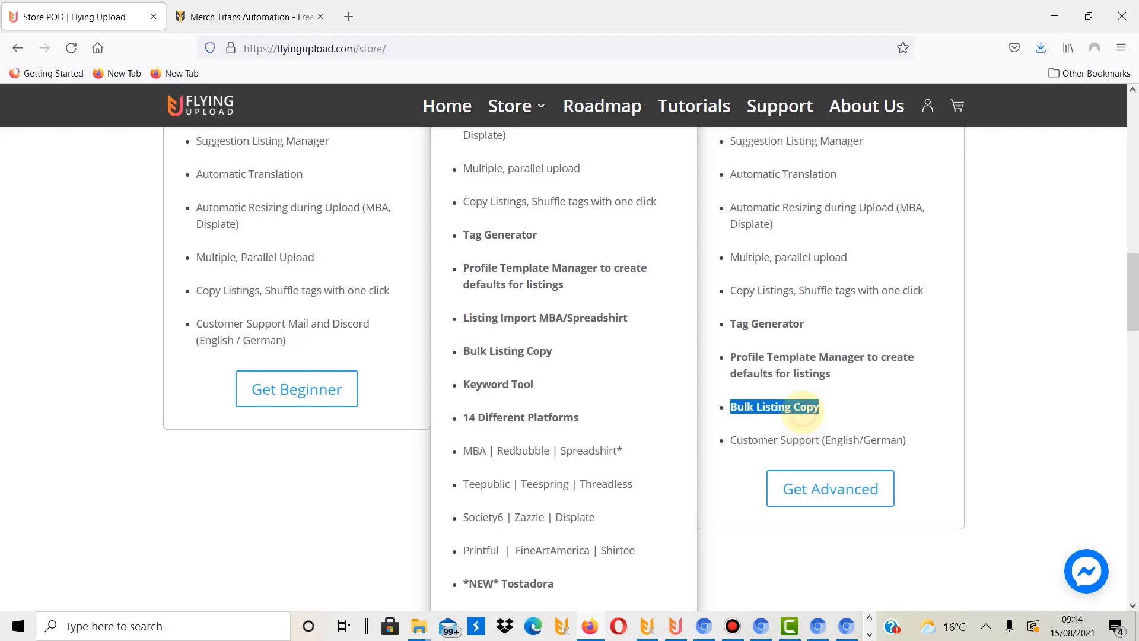
- Compare the unlimited platform entries by highlighting the first feature line of the Beginner plan and of the Advanced plan
scroll(724, 380, "up", 5)
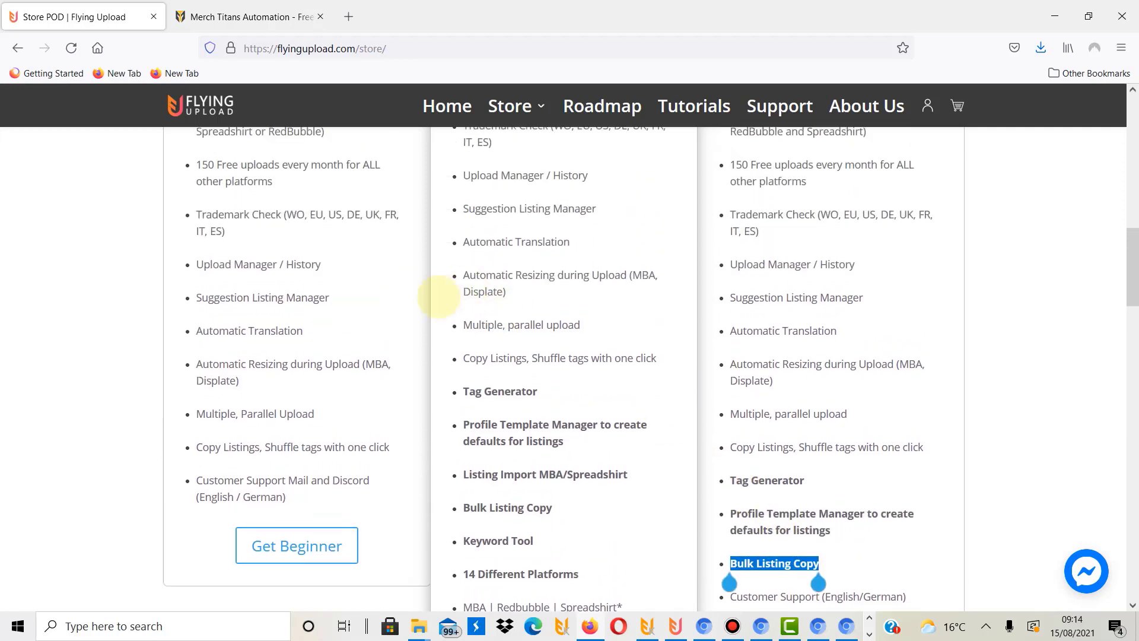
scroll(486, 195, "up", 3)
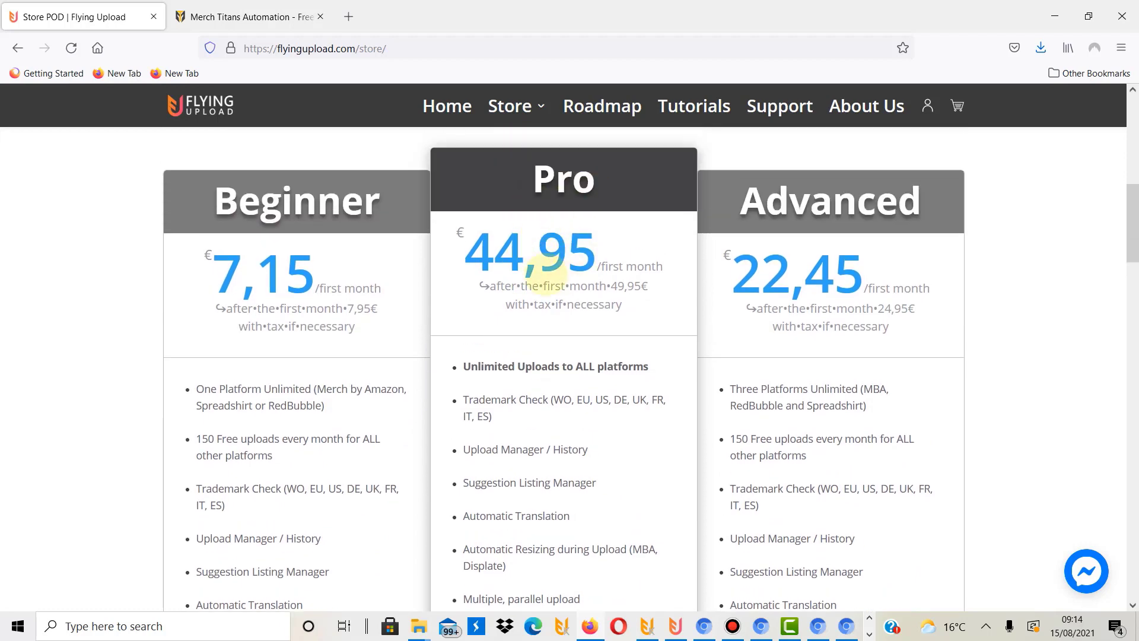
scroll(510, 297, "down", 1)
scroll(623, 238, "up", 2)
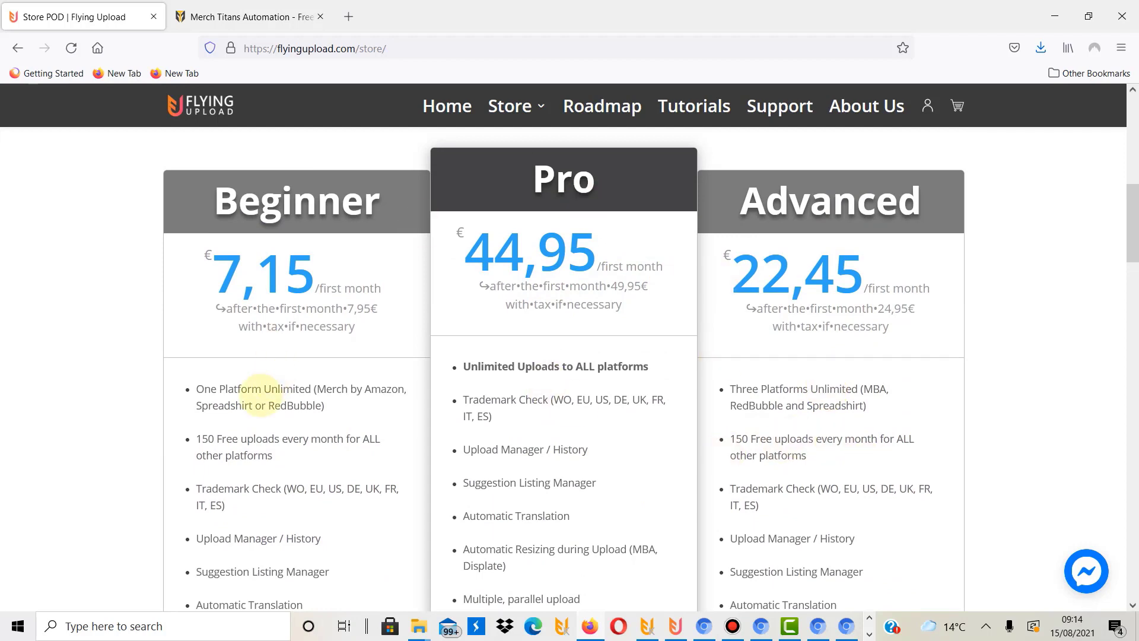
triple_click(236, 398)
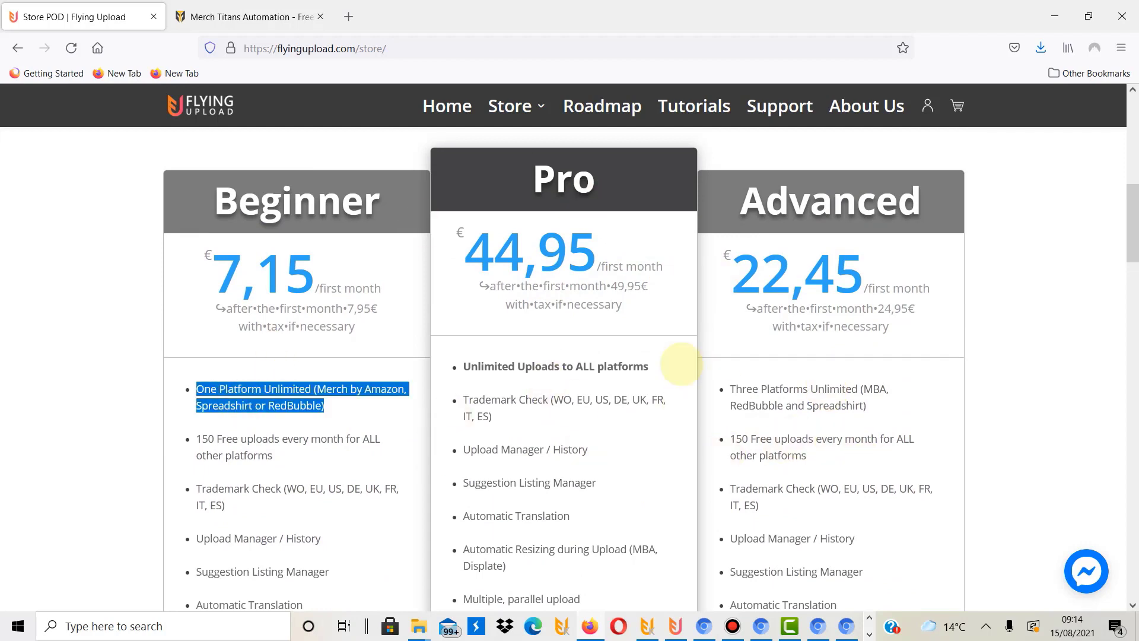
triple_click(801, 403)
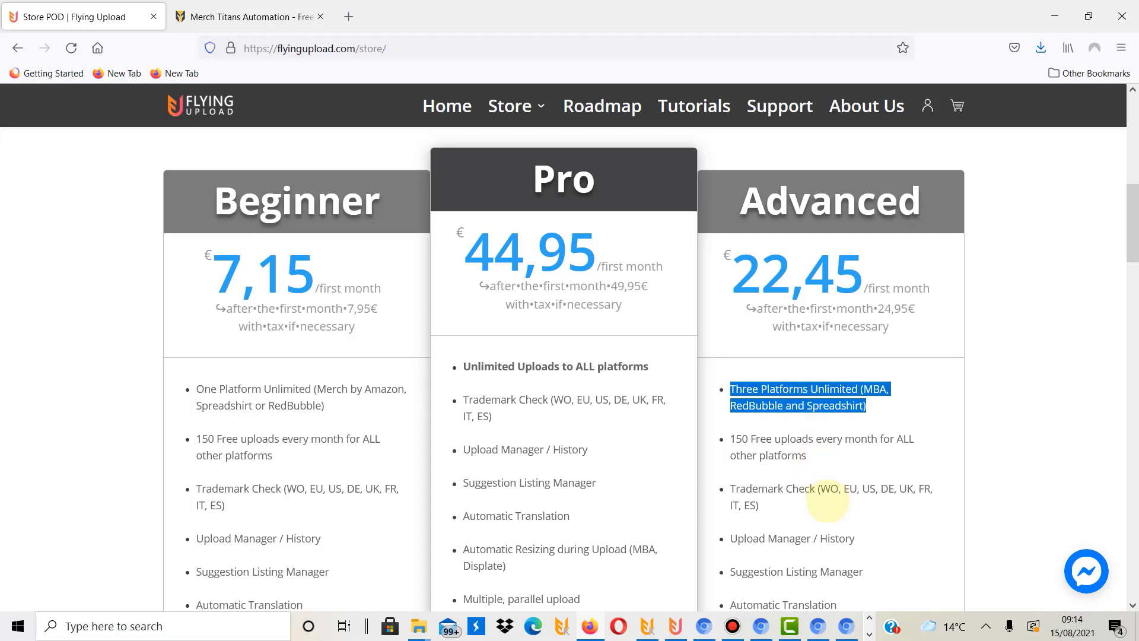
- Highlight the Pro plan's Unlimited Uploads to ALL platforms, Trademark Check and Upload Manager features
scroll(766, 574, "down", 1)
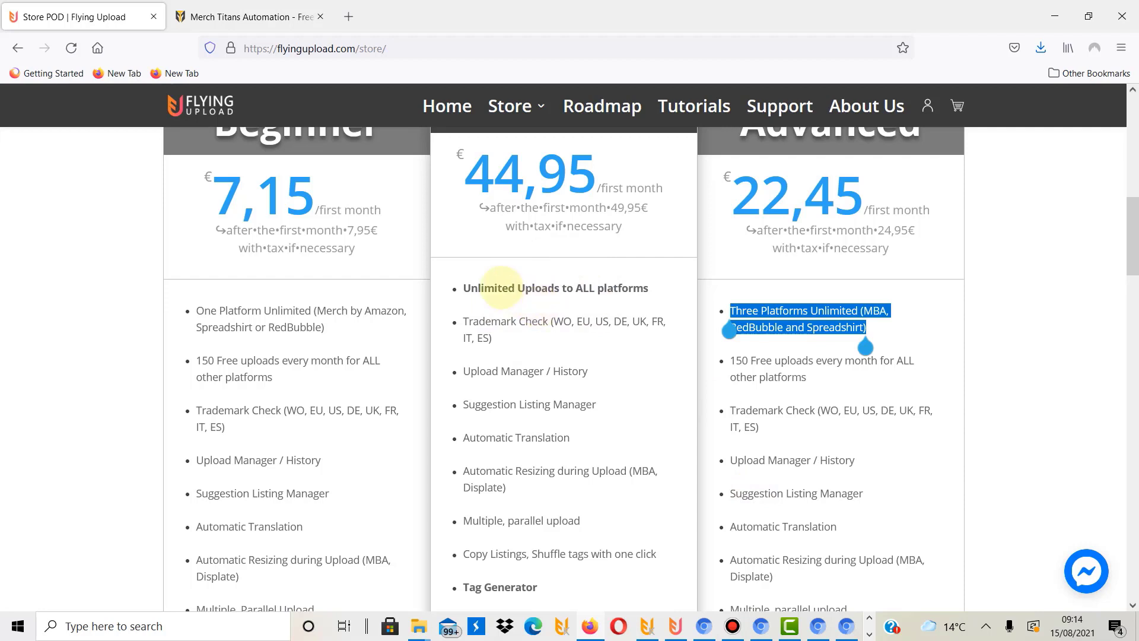
triple_click(496, 290)
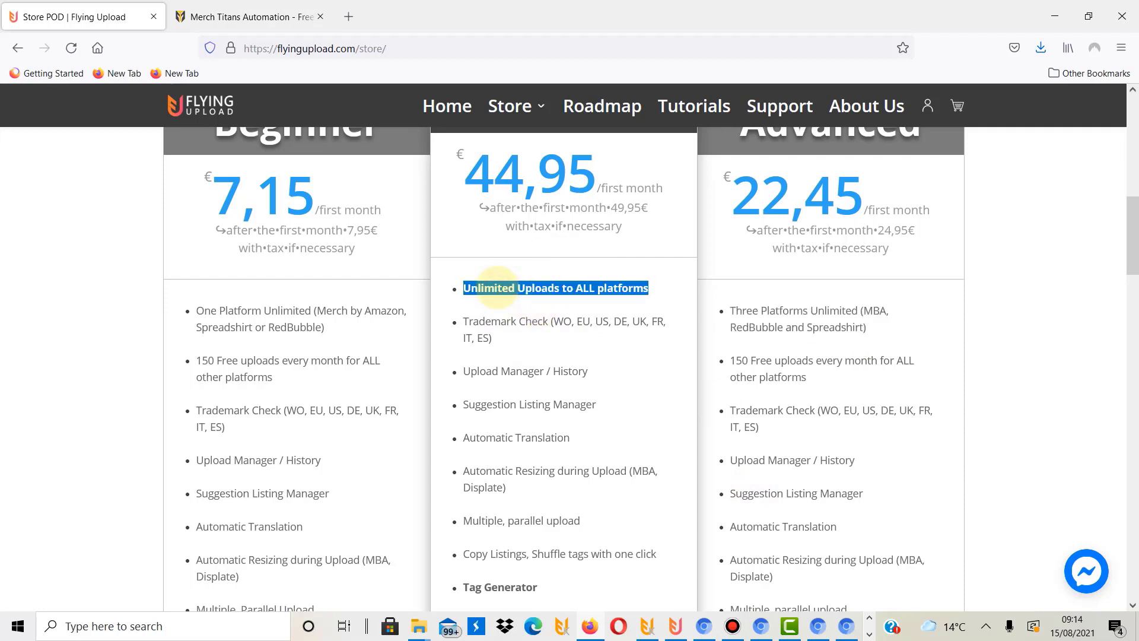
triple_click(493, 321)
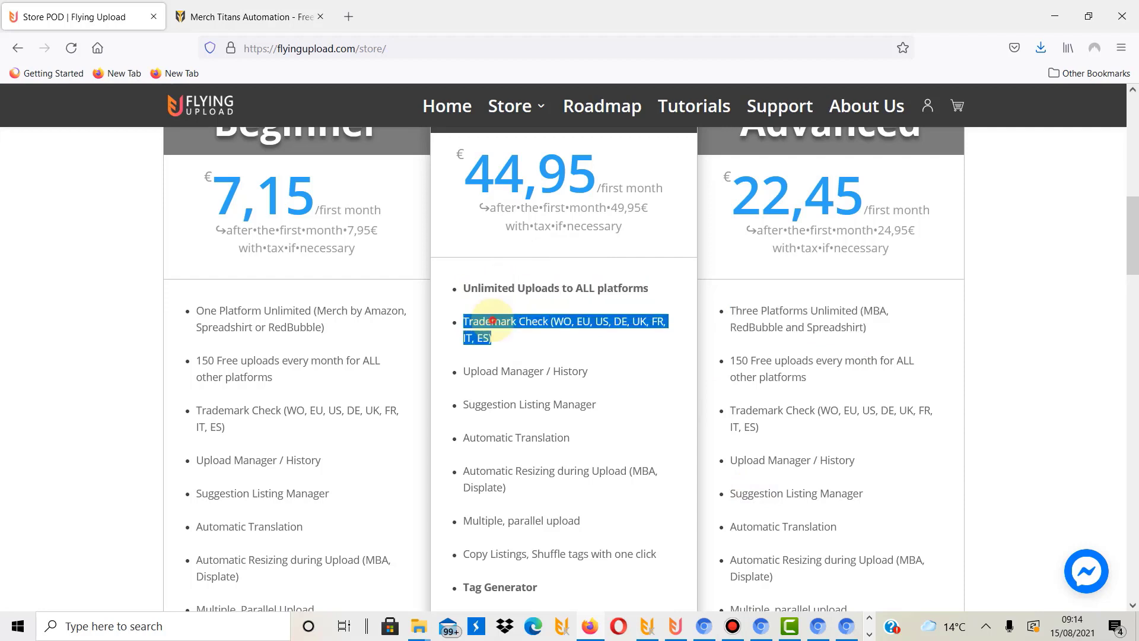
scroll(496, 350, "down", 1)
double_click(505, 331)
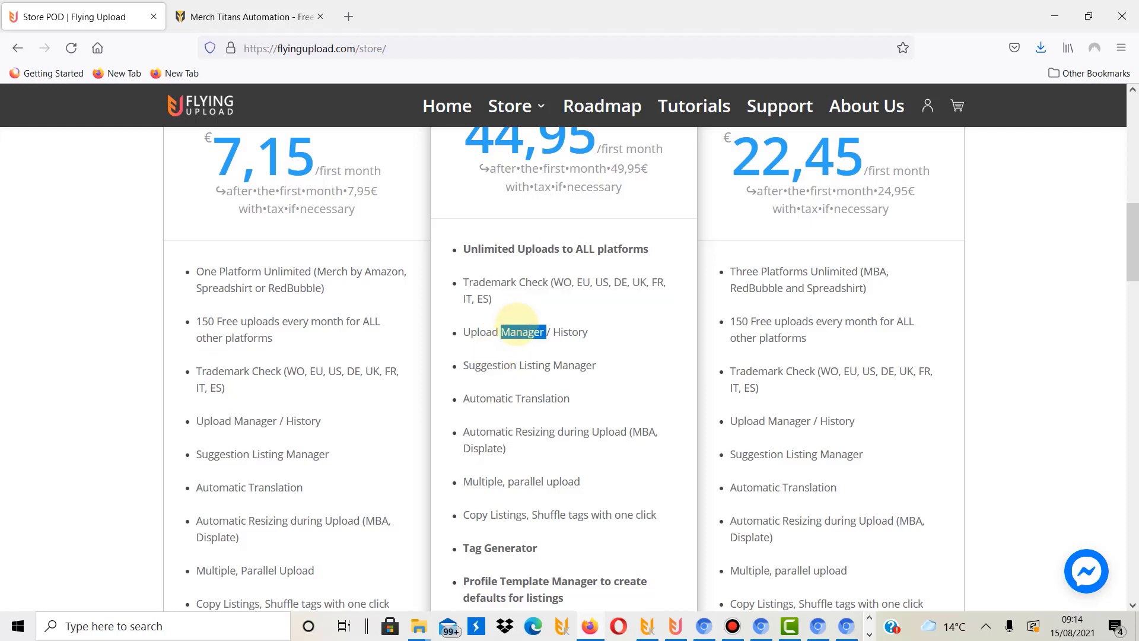
- Highlight the Keyword Tool and Listing Import MBA/Spreadshirt entries further down the Pro plan's feature list
scroll(570, 341, "down", 1)
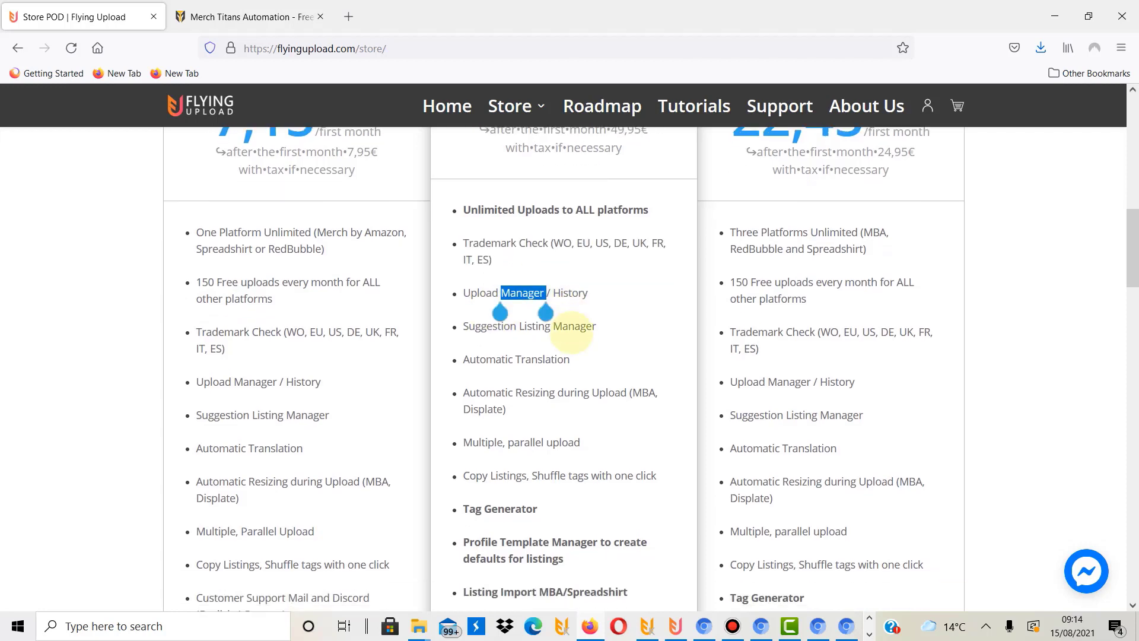
scroll(368, 451, "down", 1)
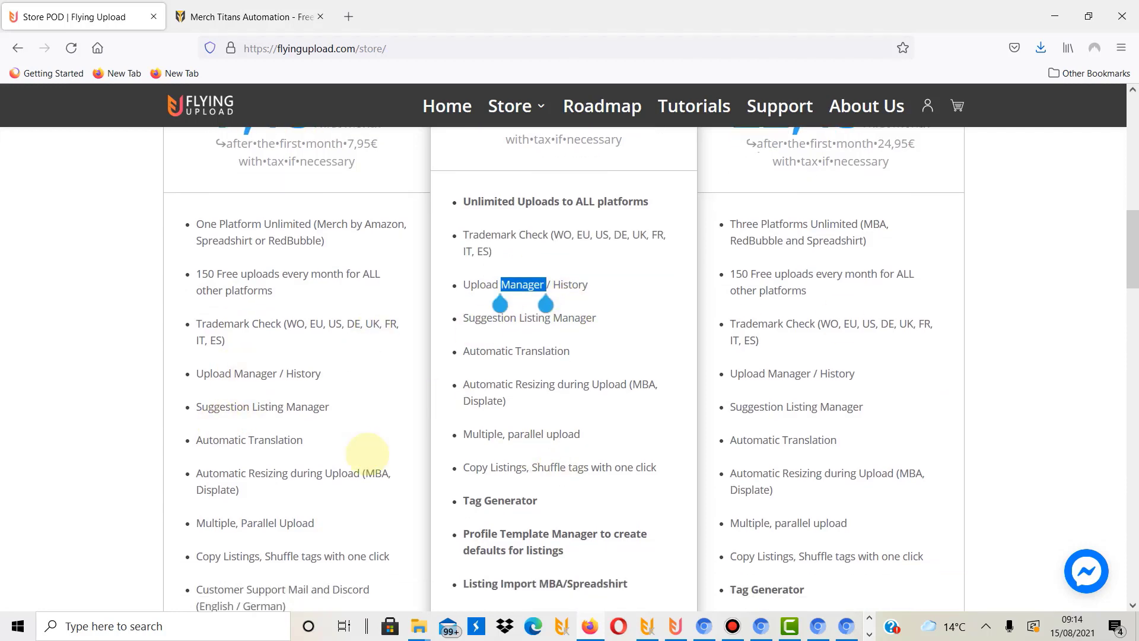
scroll(537, 288, "down", 4)
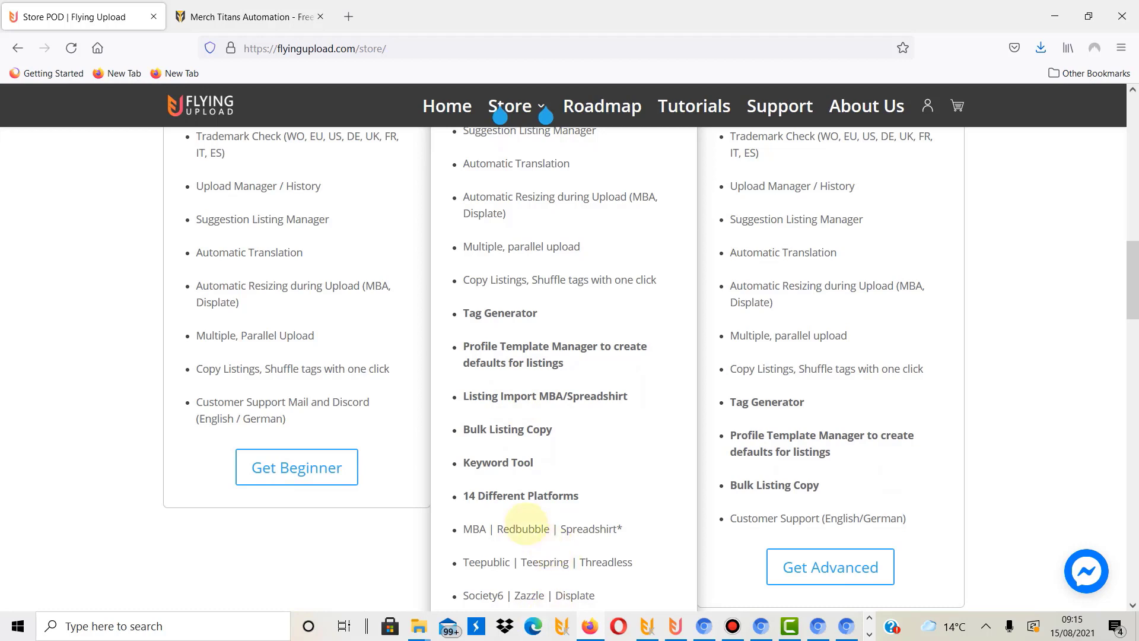
double_click(484, 464)
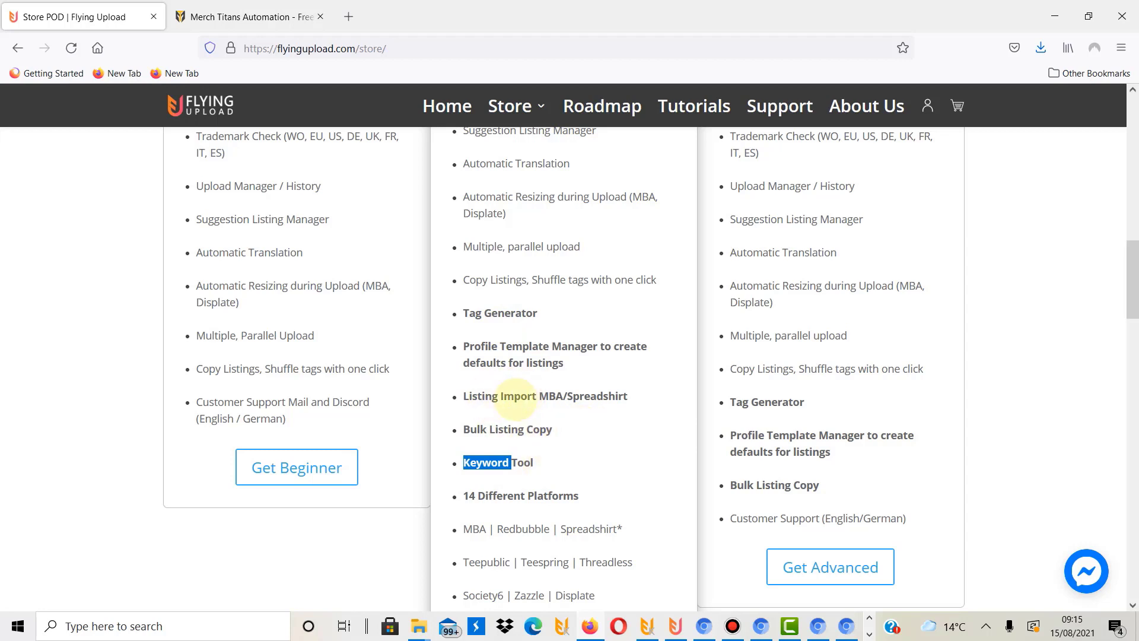
triple_click(517, 396)
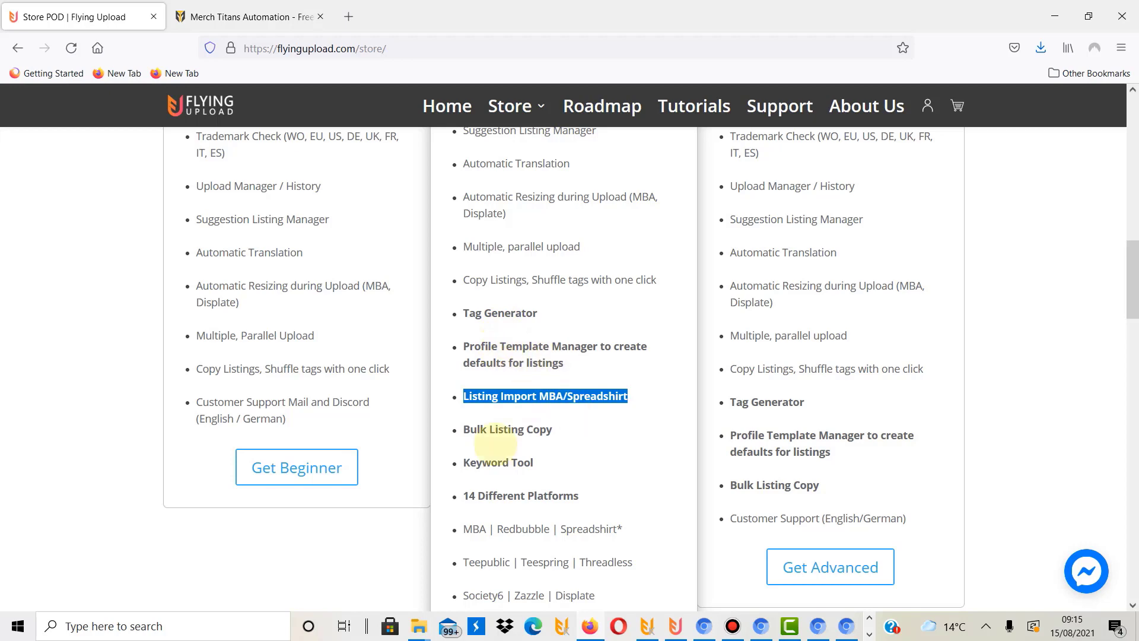
- Leave the store's plan comparison and open the Tutorials page of the Flying Upload site
scroll(561, 356, "up", 10)
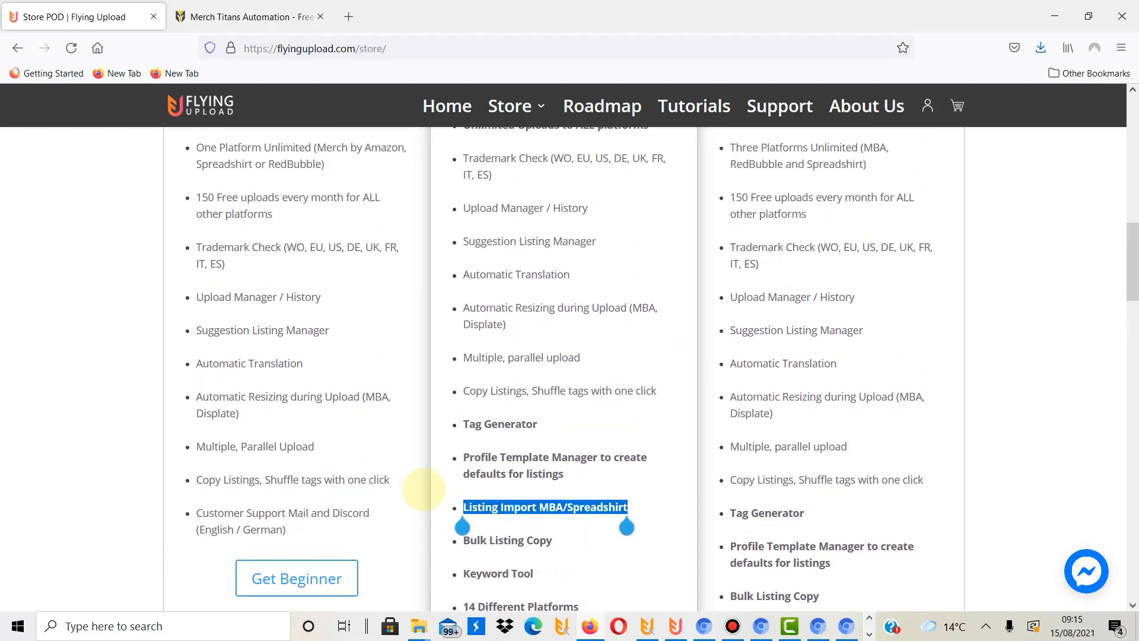
scroll(454, 394, "up", 5)
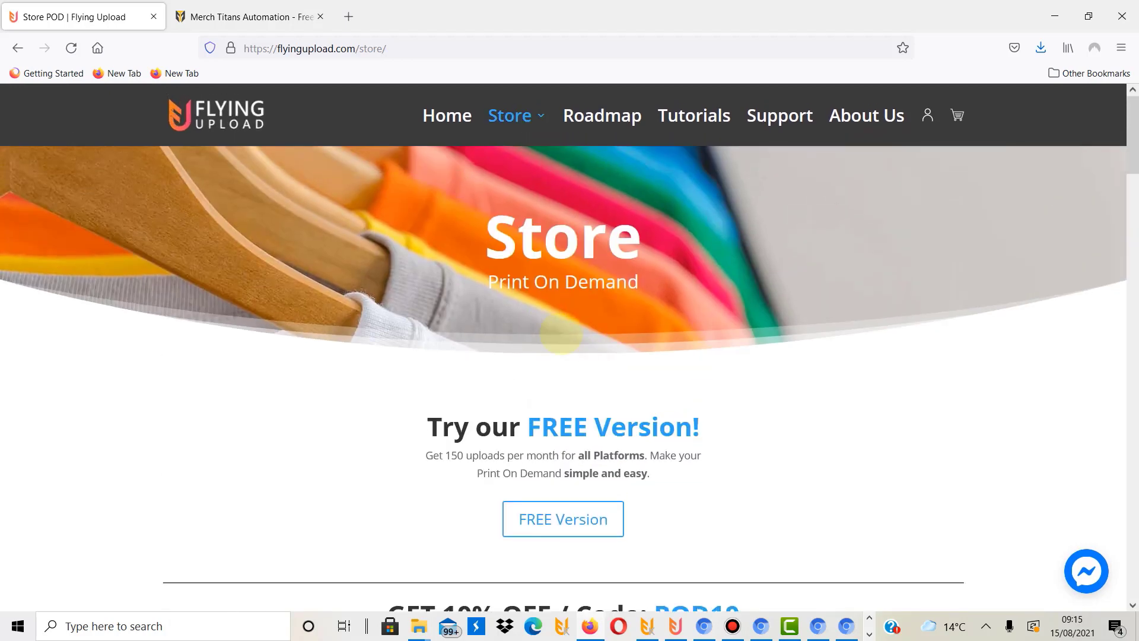
left_click(725, 127)
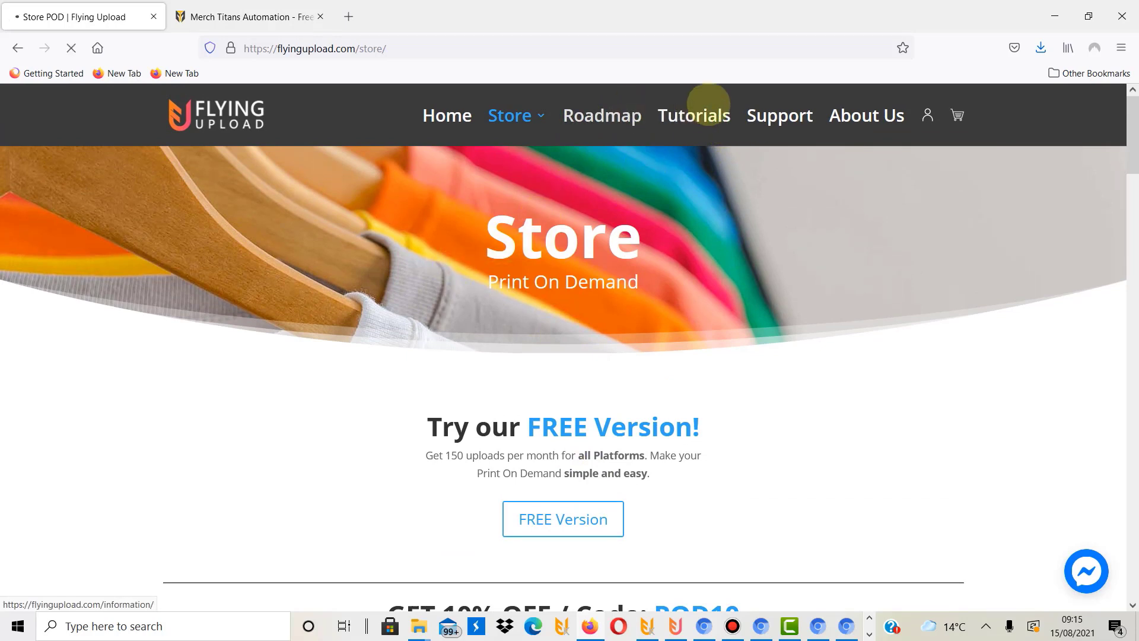
left_click(715, 113)
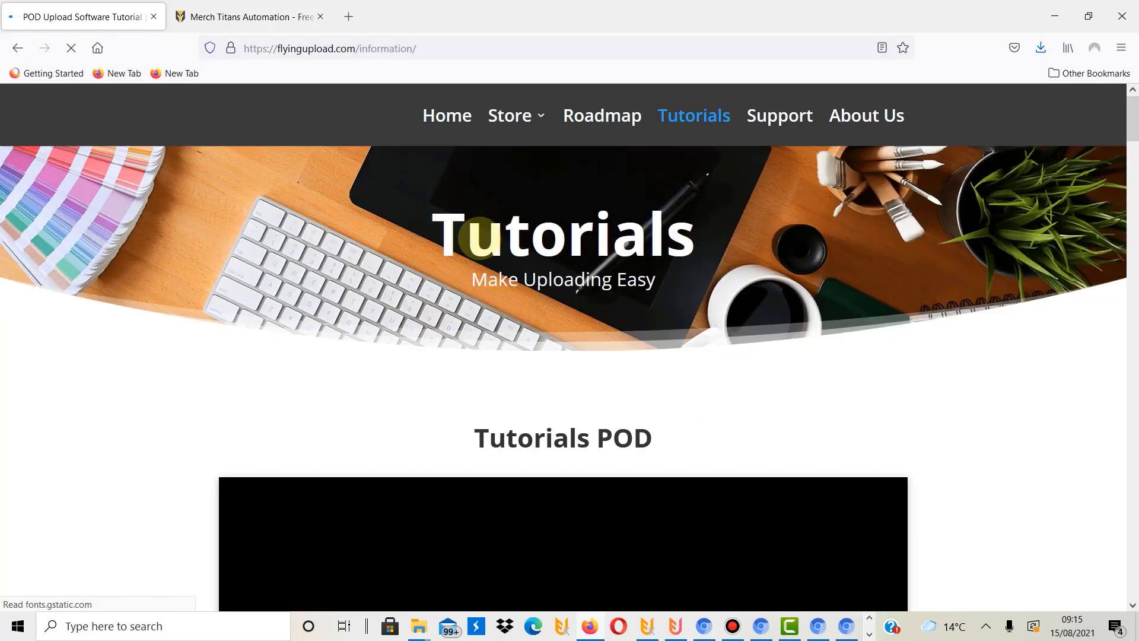
- Review the Tutorials page's POD and KDP videos, Upload Manager overview and keyboard shortcut tables
scroll(481, 237, "down", 4)
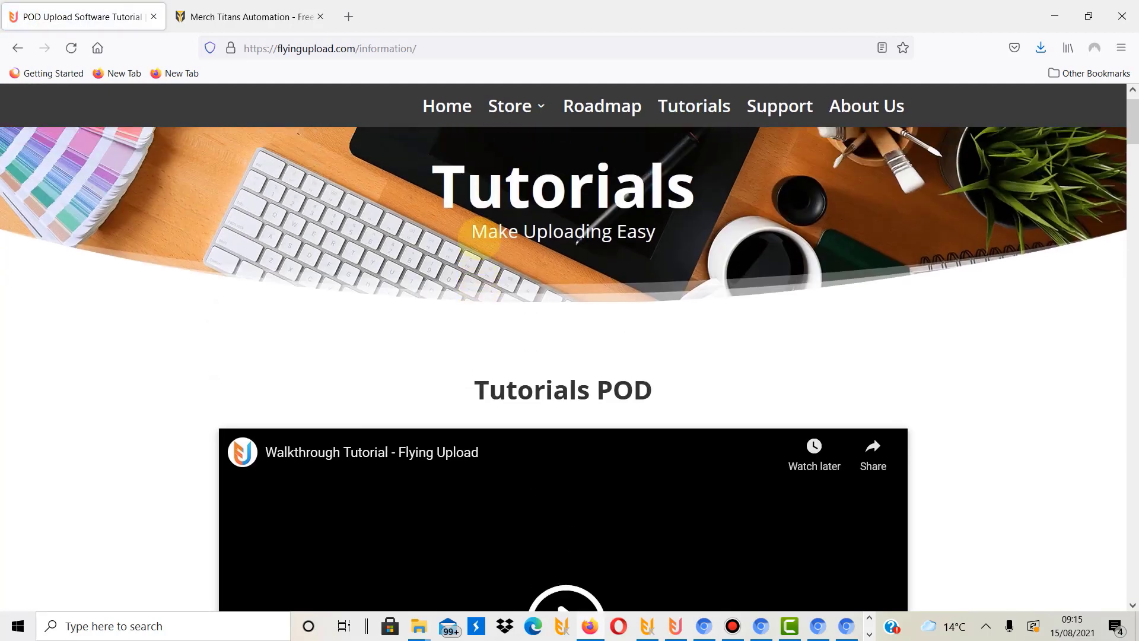
scroll(479, 238, "down", 10)
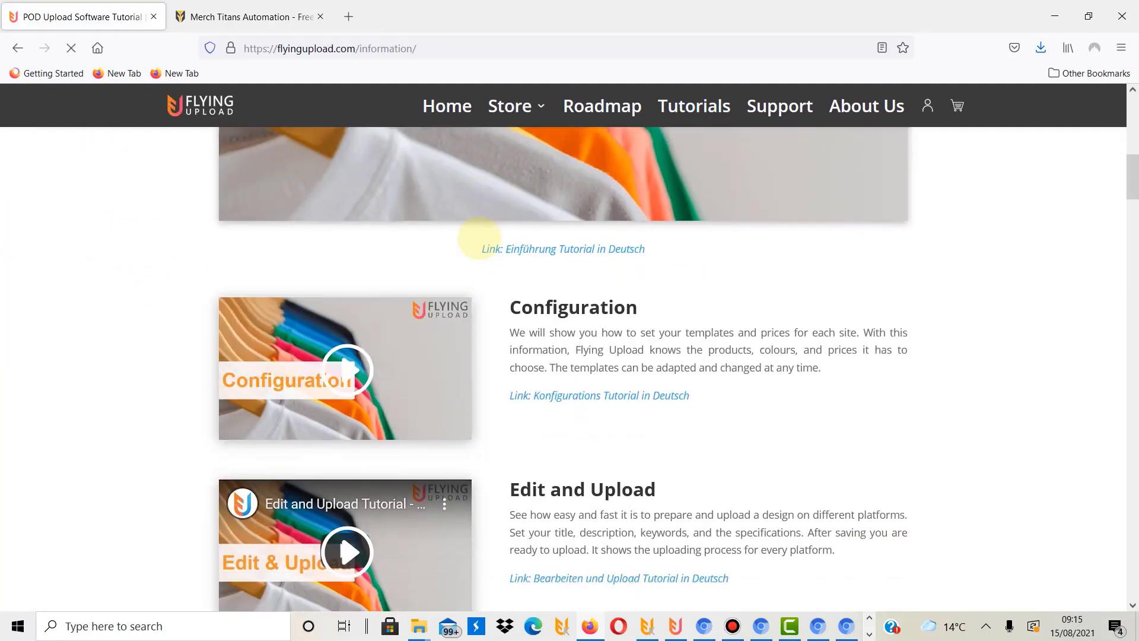
scroll(480, 238, "down", 15)
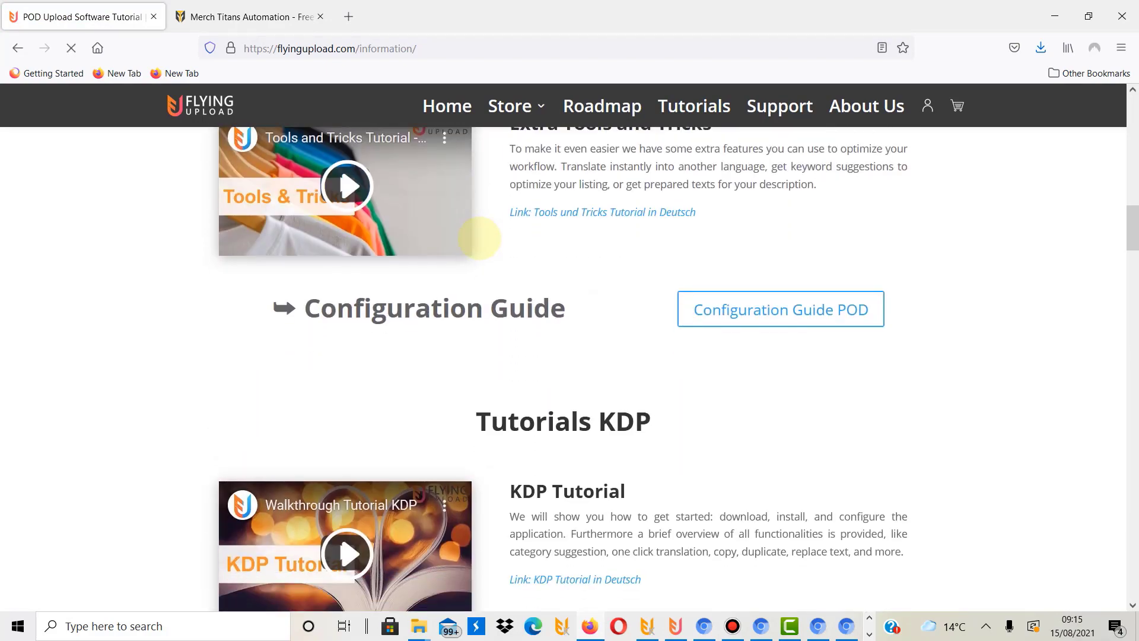
scroll(706, 286, "down", 15)
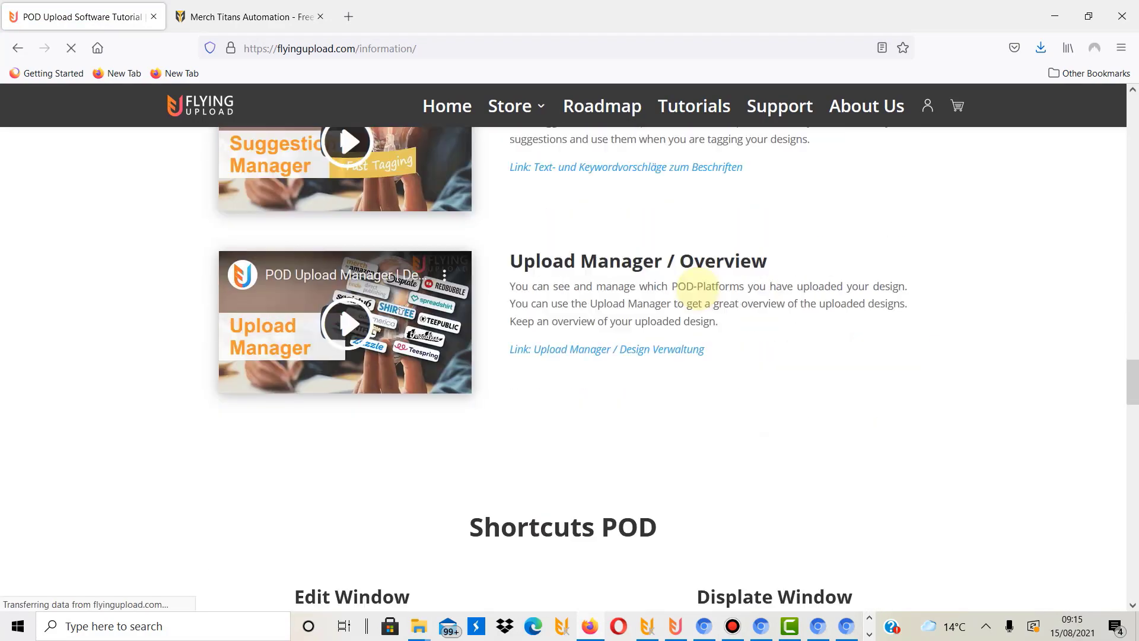
scroll(658, 457, "down", 7)
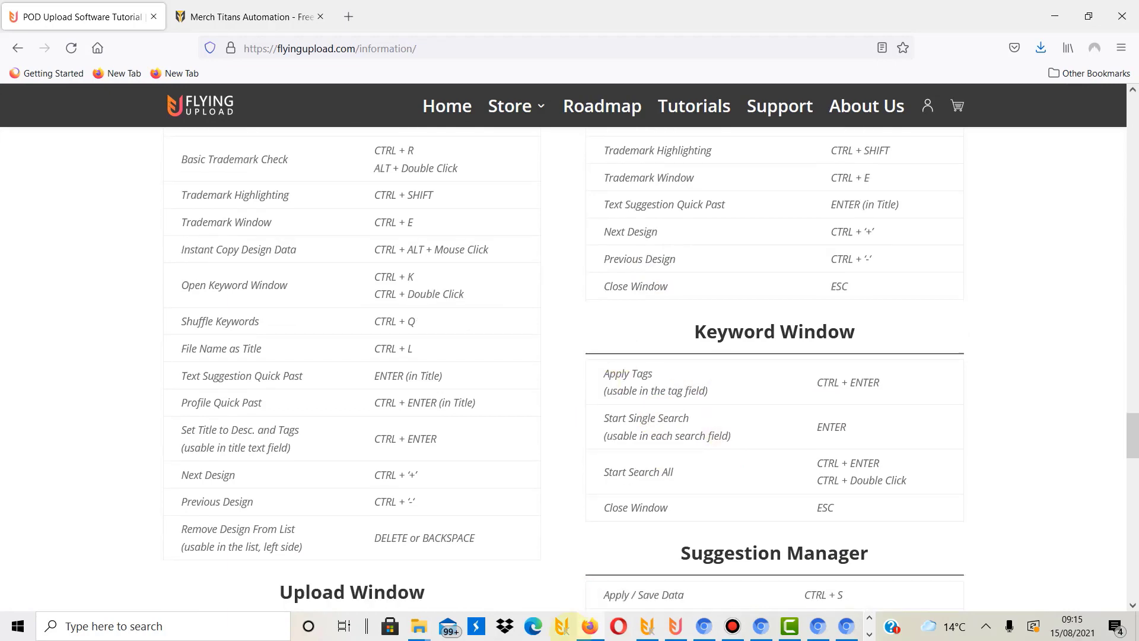
scroll(199, 526, "down", 1)
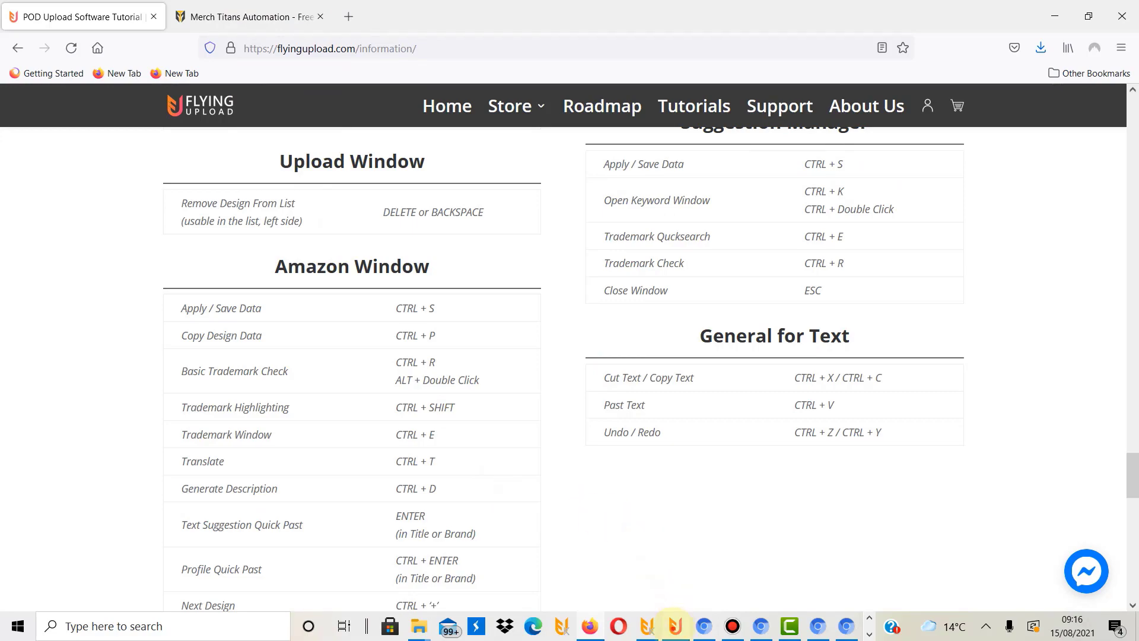
- Switch to the Flying Upload Pro application, return to its start screen and open the Edit window
left_click(675, 626)
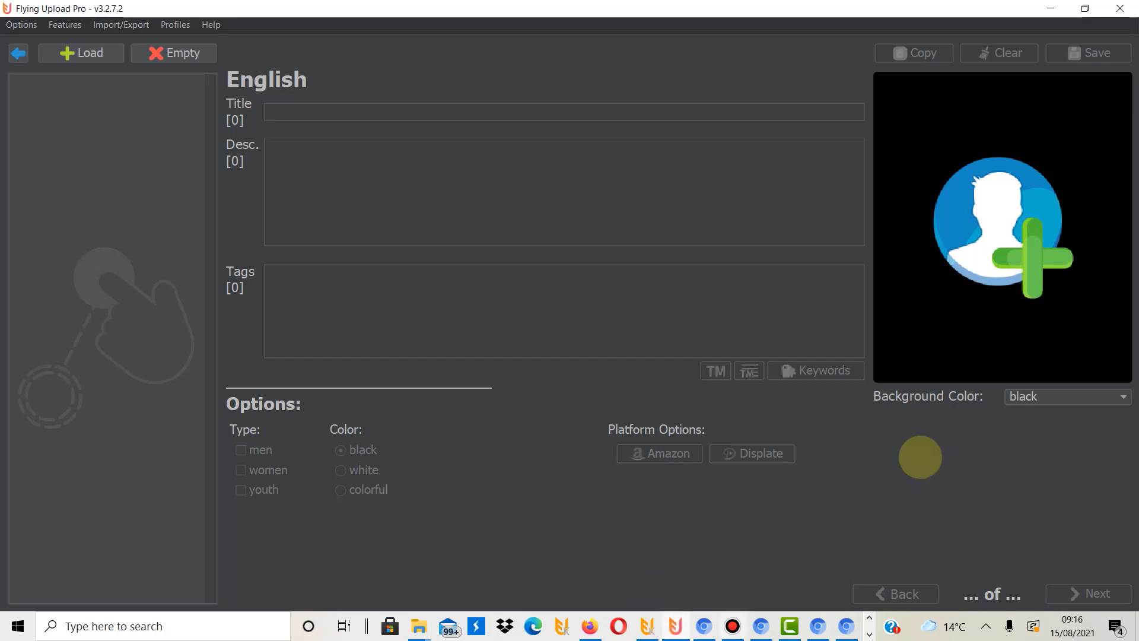
left_click(16, 52)
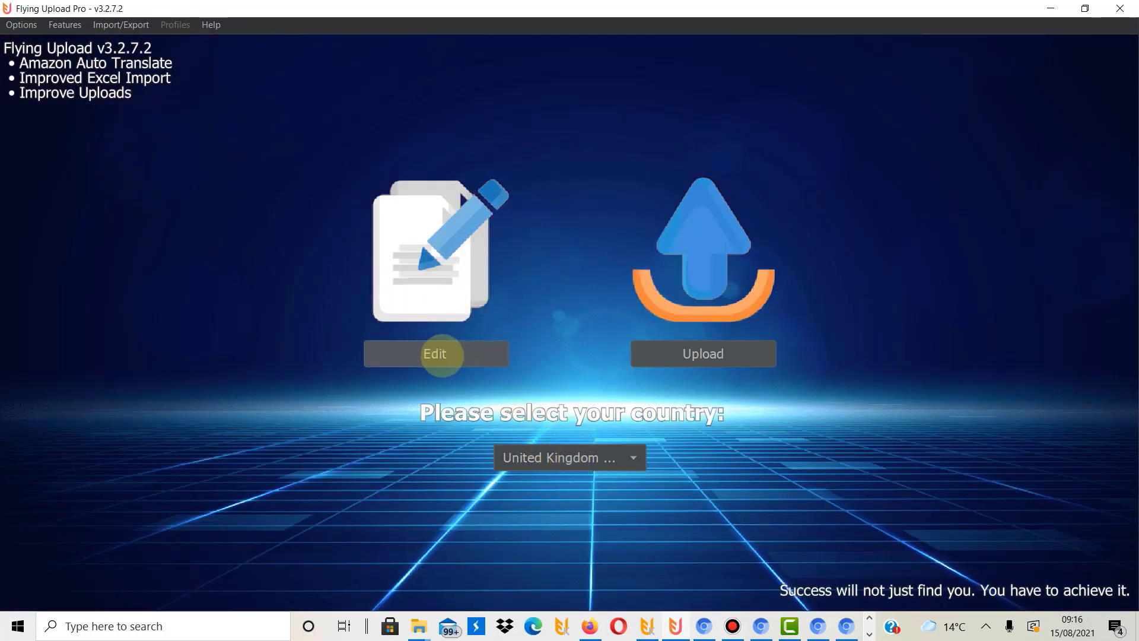
left_click(439, 353)
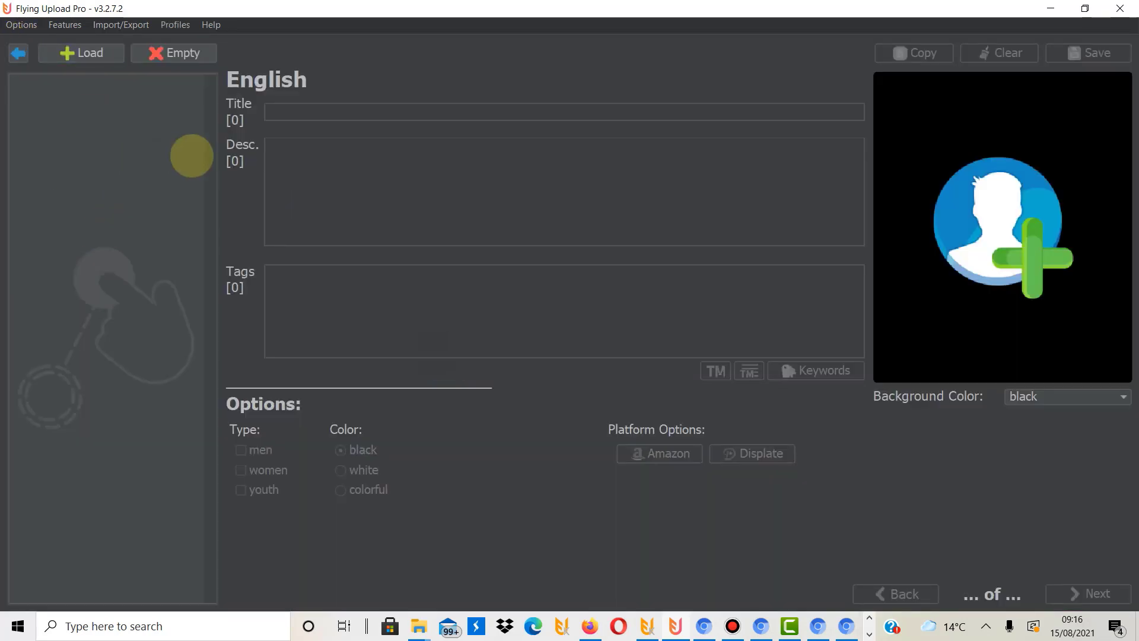
- Look at the Upload window's list of platforms, then return to the Edit window
left_click(21, 53)
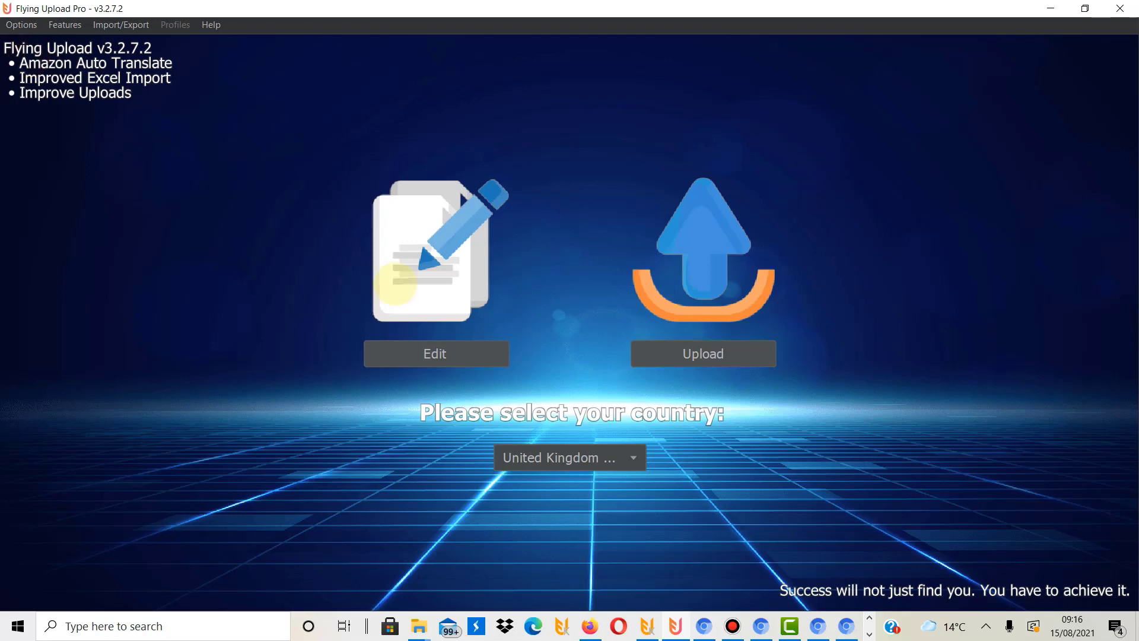
left_click(669, 354)
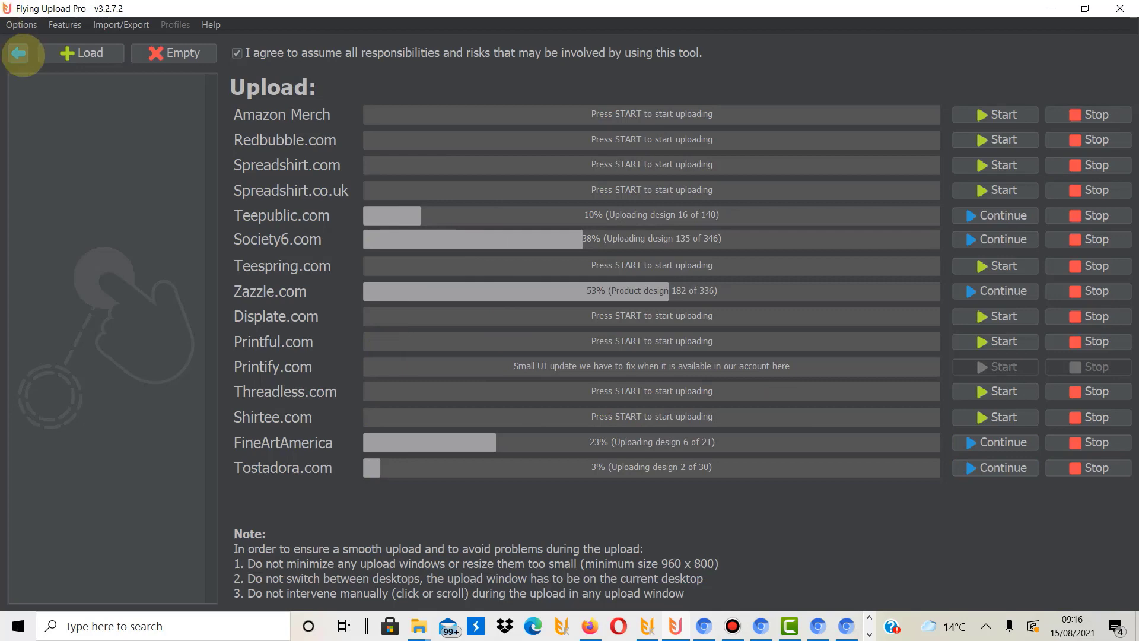
left_click(18, 53)
left_click(430, 352)
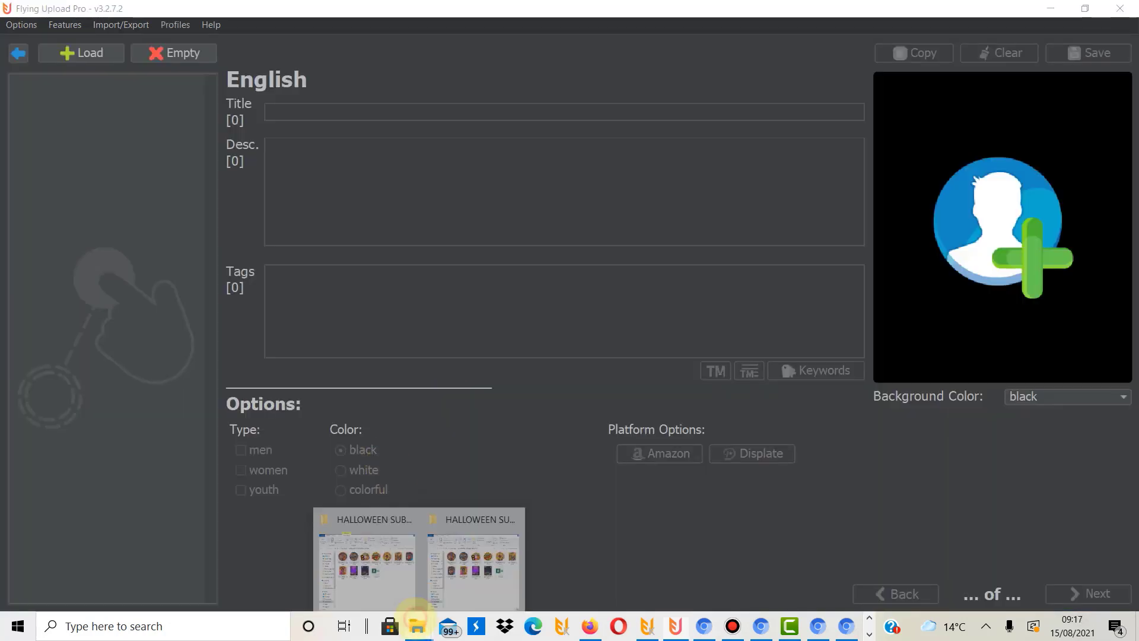
- Add the HALLOWEEN-SUB-07 PNG from the HALLOWEEN SUBLIMATION-01PNG folder to the Edit window's design list
mouse_move(418, 624)
left_click(365, 555)
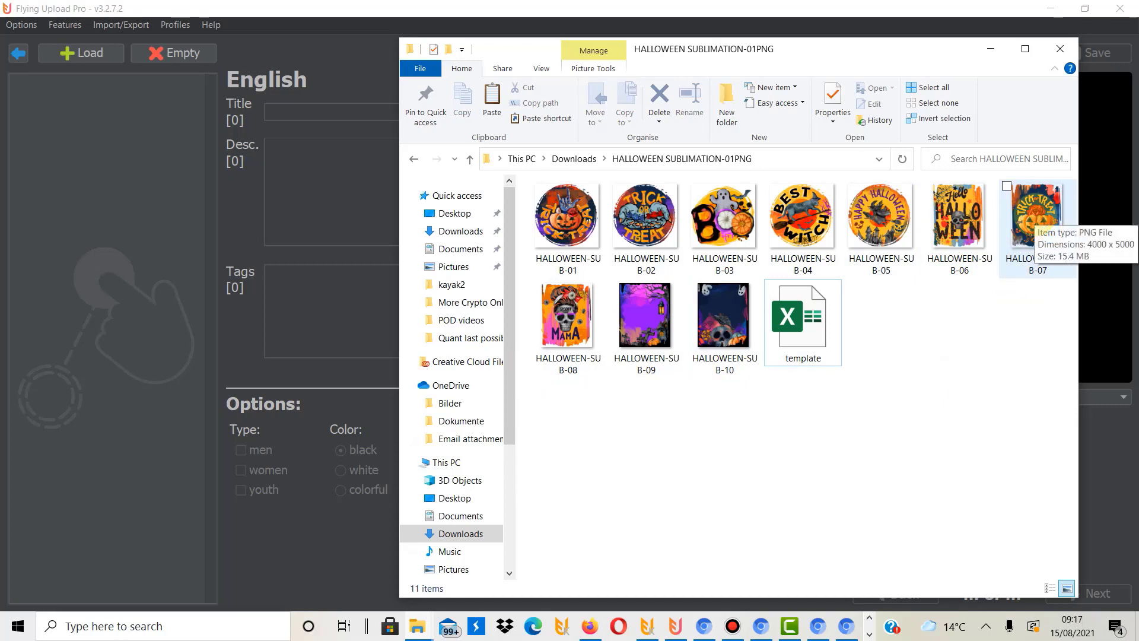
left_click_drag(1032, 213, 137, 175)
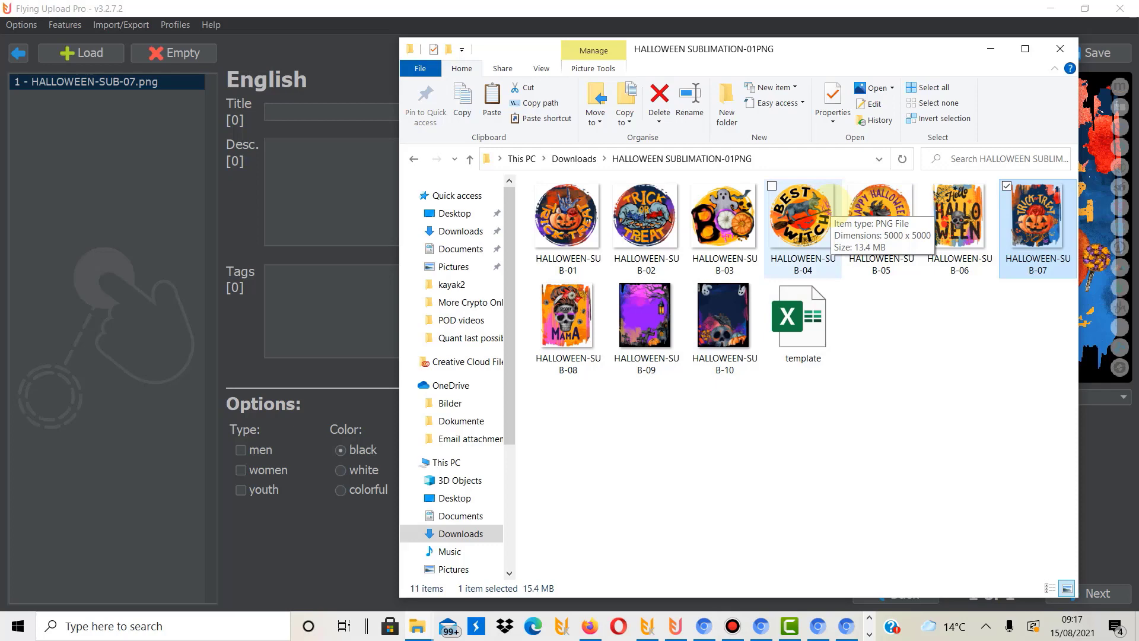
left_click(98, 203)
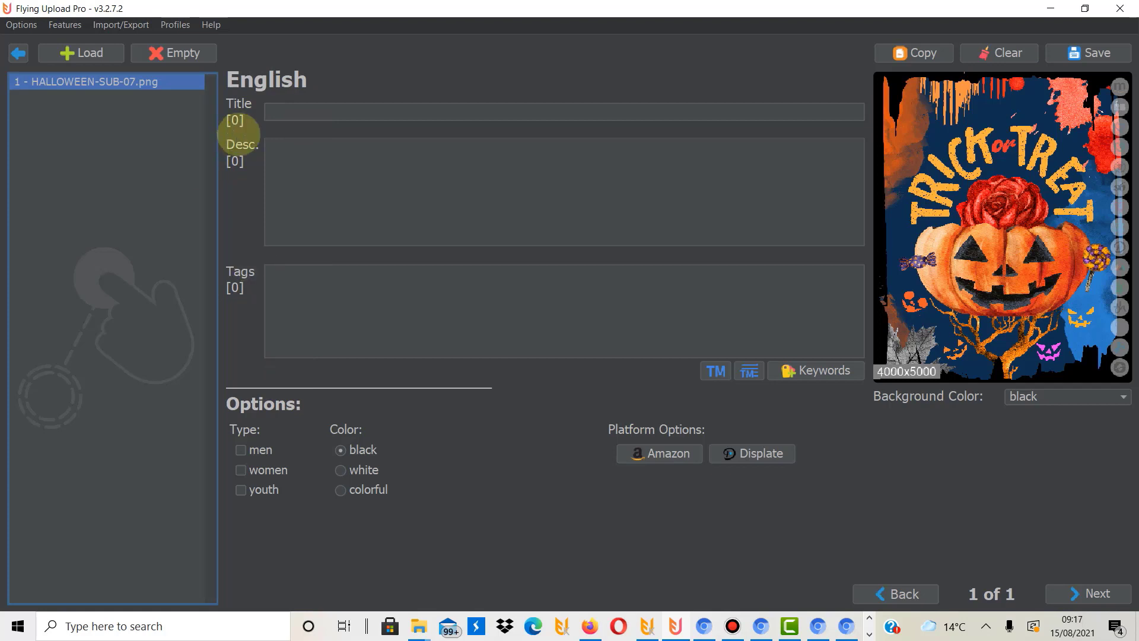
- Enter "Trick or Treat Halloween 2021 Pumpkin" as the design's English title
left_click(328, 107)
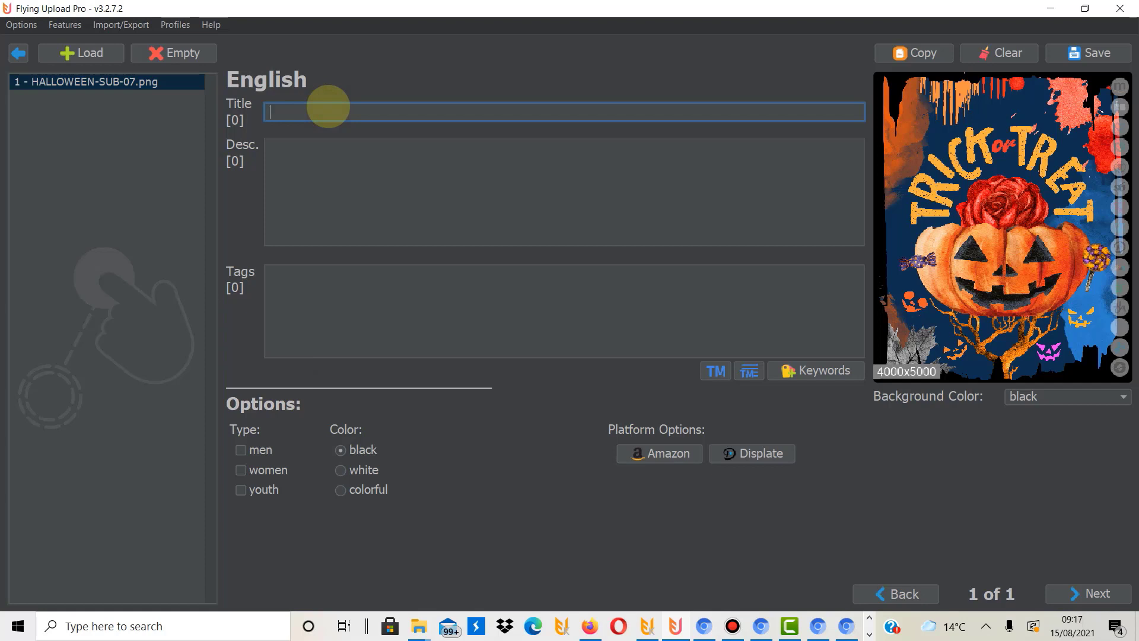
type("D")
key("BackSpace")
type("Trick or Treat Halloween 2021 ")
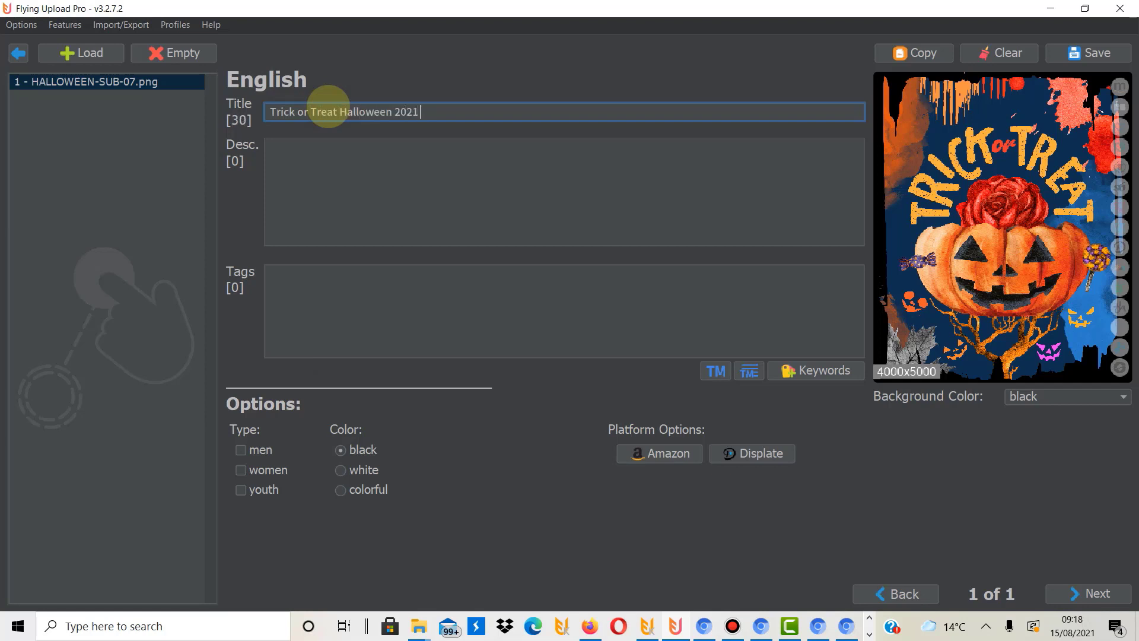
type("Pumpkin")
key("BackSpace")
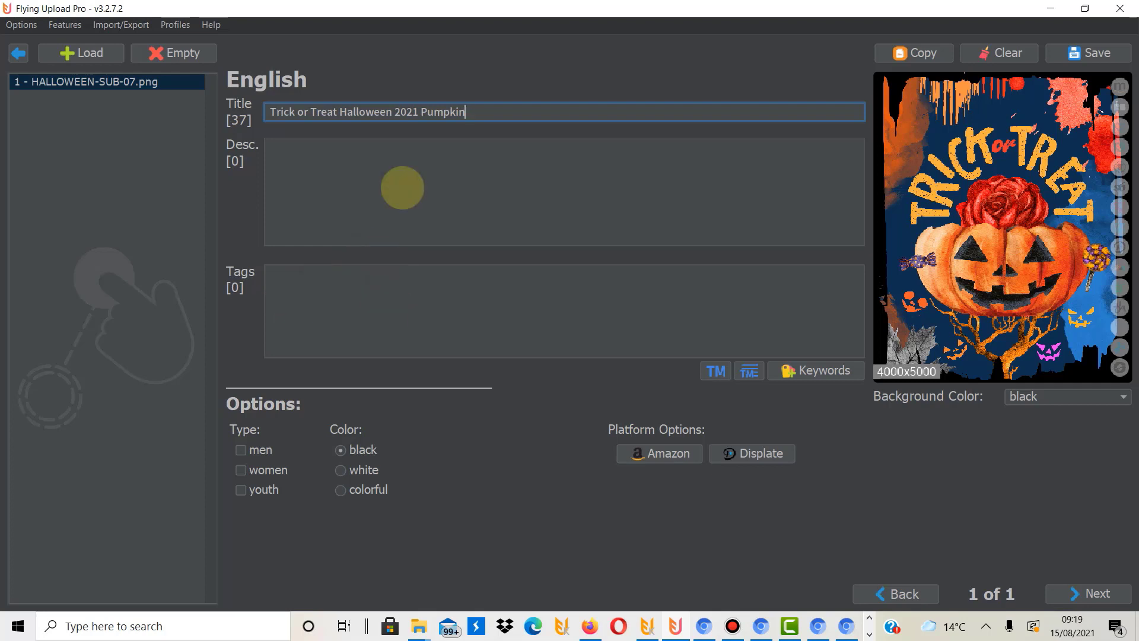
- Enter the description "Add some fun to your halloween wardrobe with this awesome design that is perfect for anyone who loves the spooky season."
left_click(403, 188)
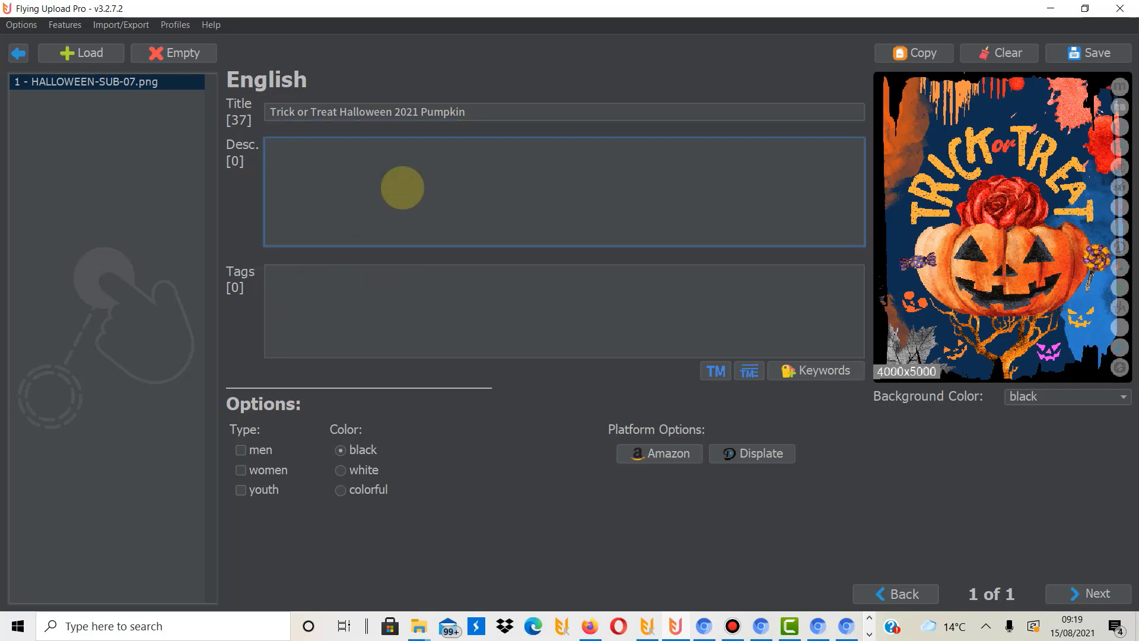
type("Add some fun t")
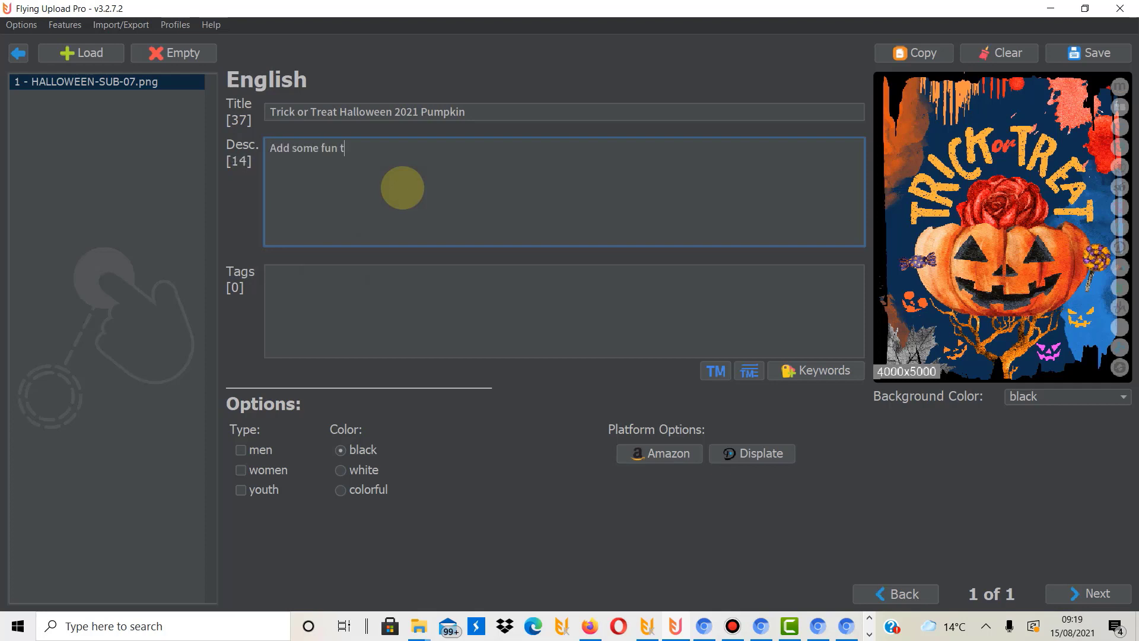
type("o your ")
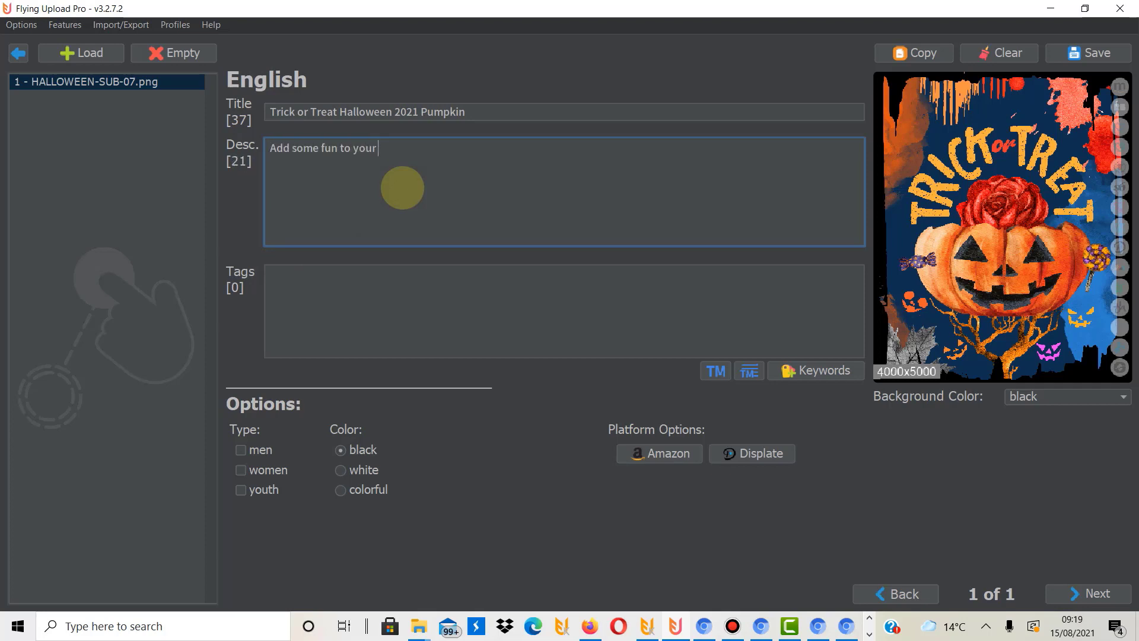
type("hallowee")
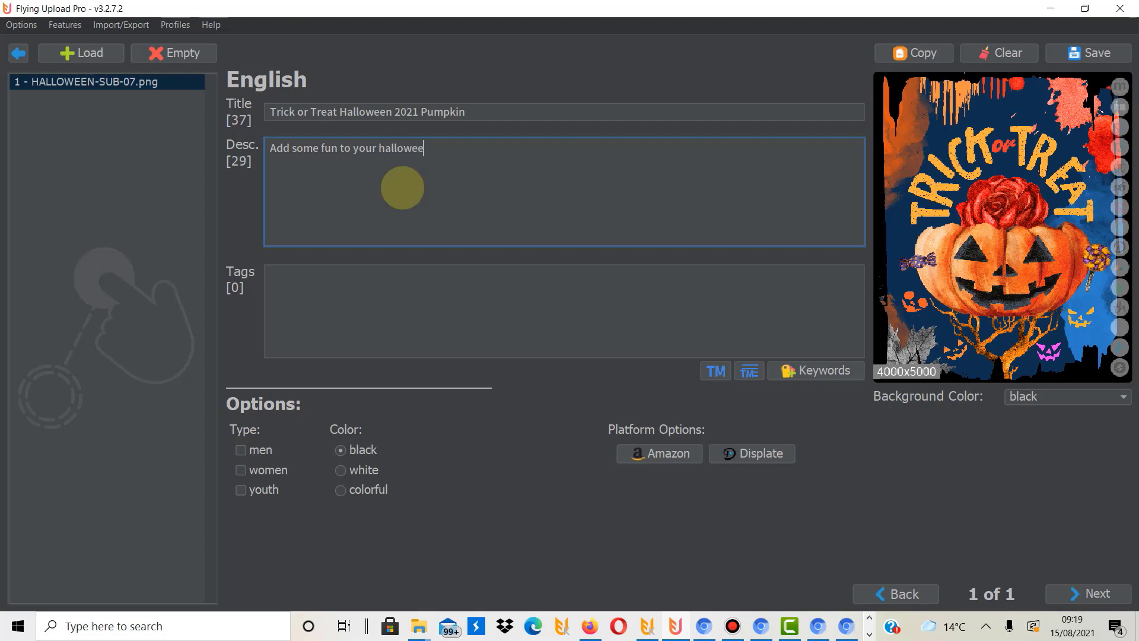
type("n wardrobe with this")
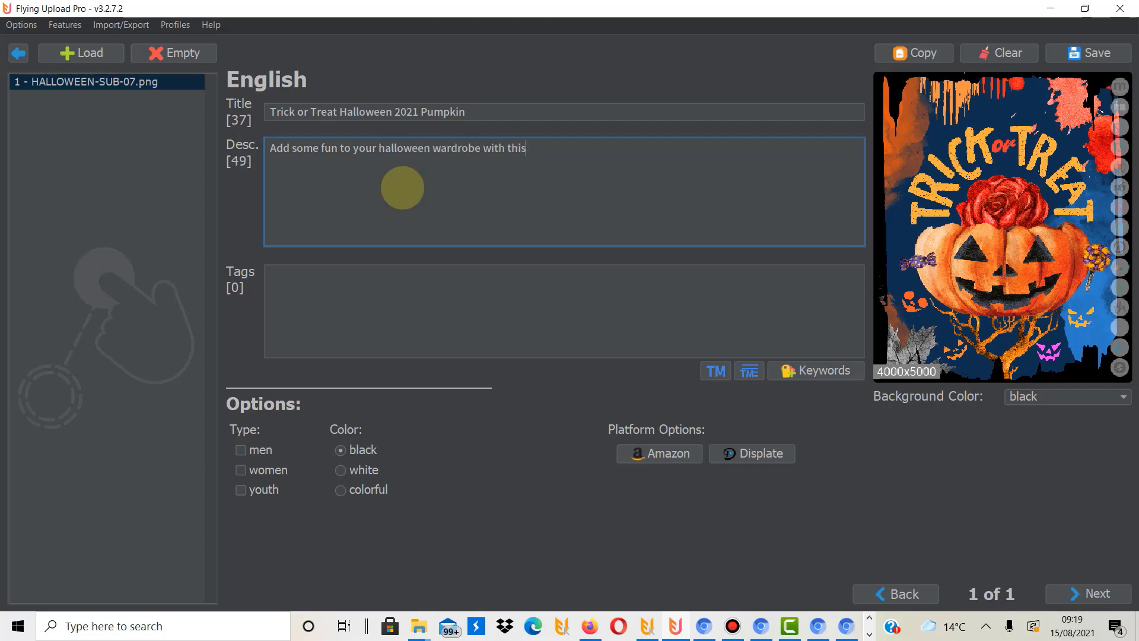
type(" awesome design that is ")
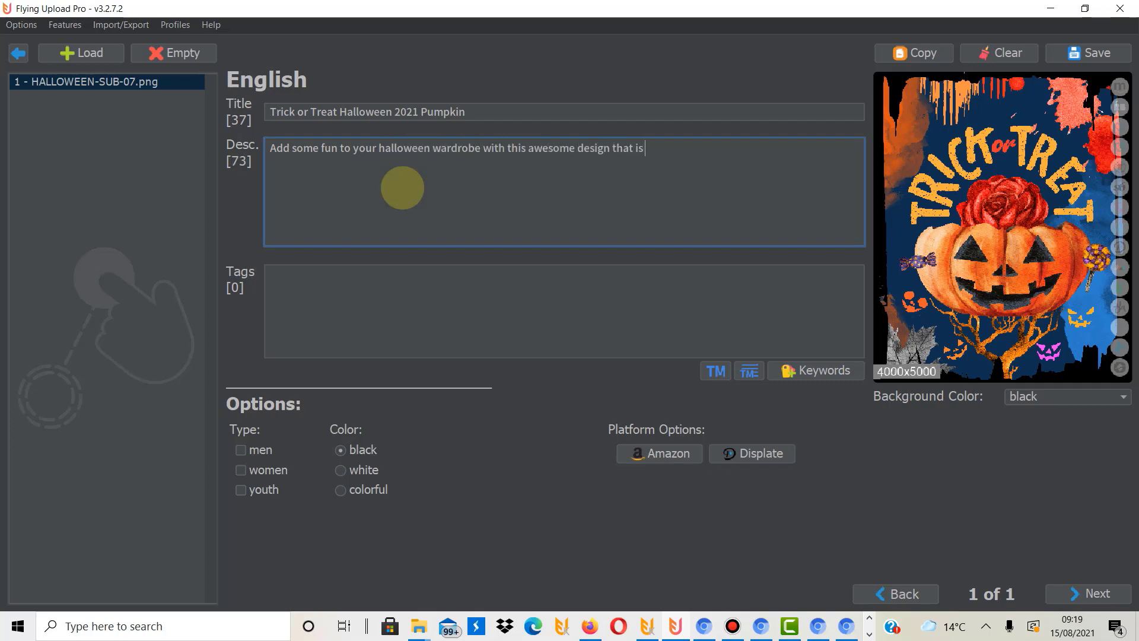
type("perfect for anyon")
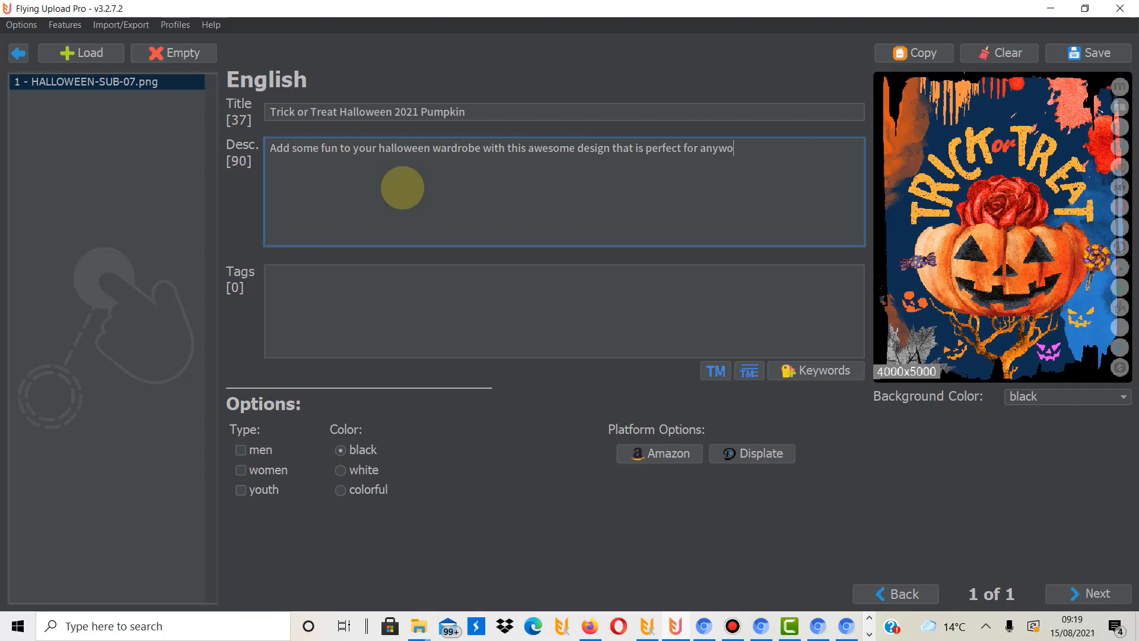
key("BackSpace")
type("new")
key("BackSpace")
type("who loves the spooky season")
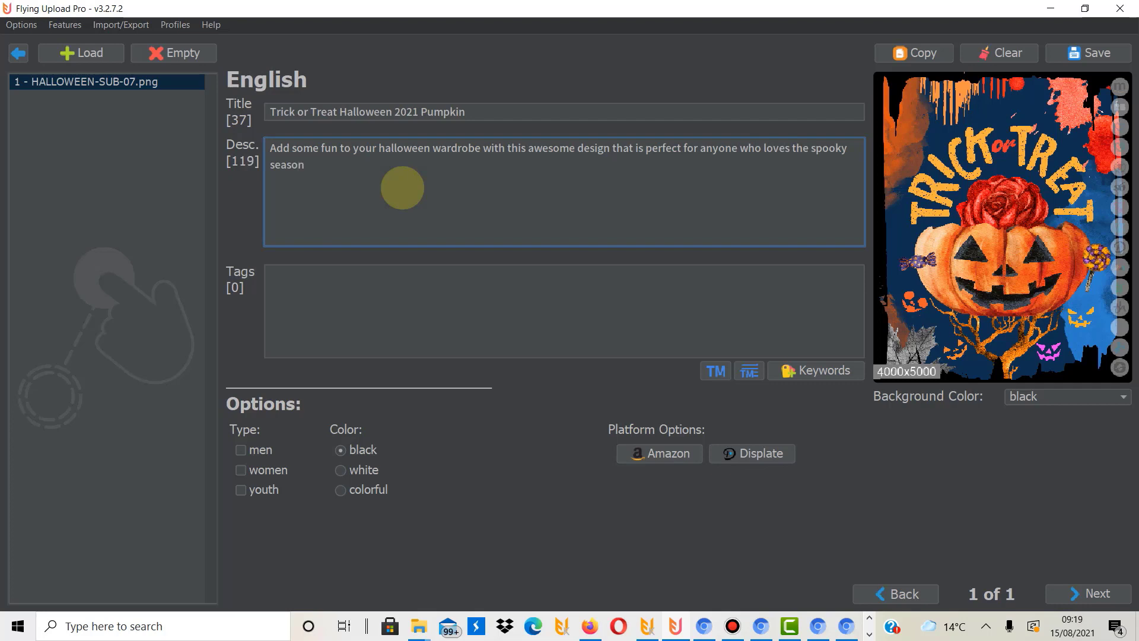
type(".")
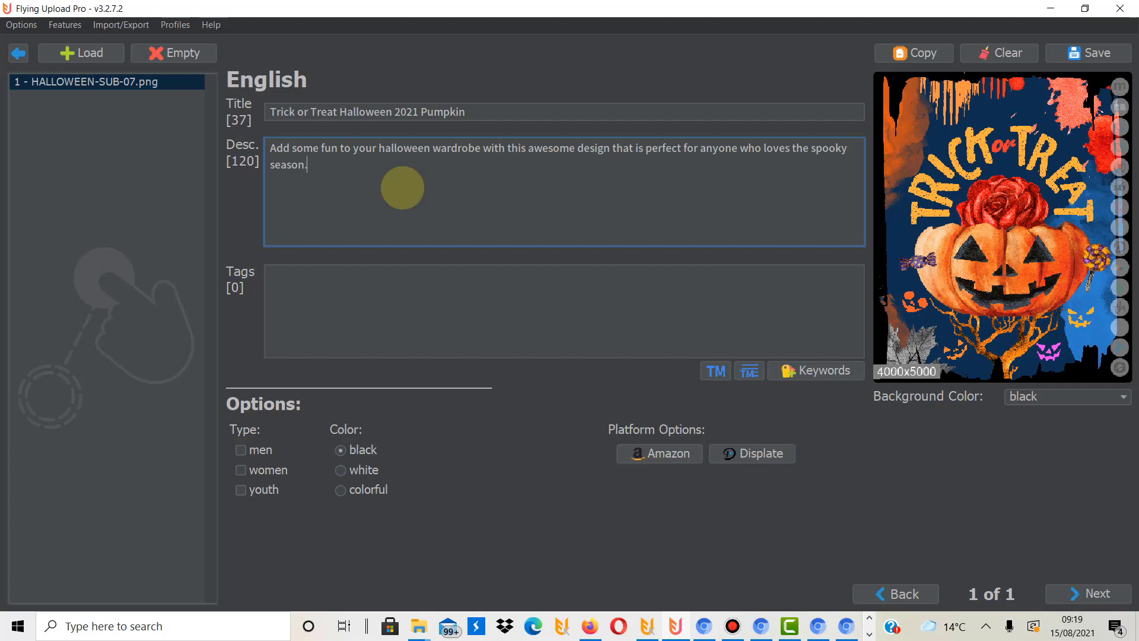
- Append to the description "It would also be a great gift for everyone who loves cool pumpkins and who loves to celebrate halloween."
type(". It would also be a great g")
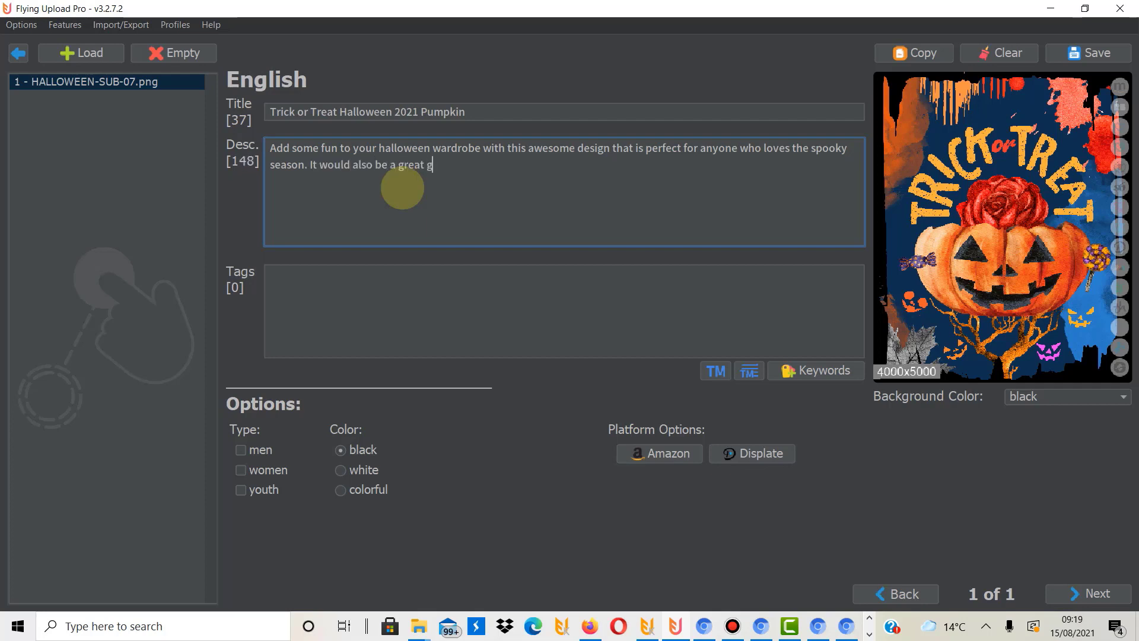
type("ift for everyo")
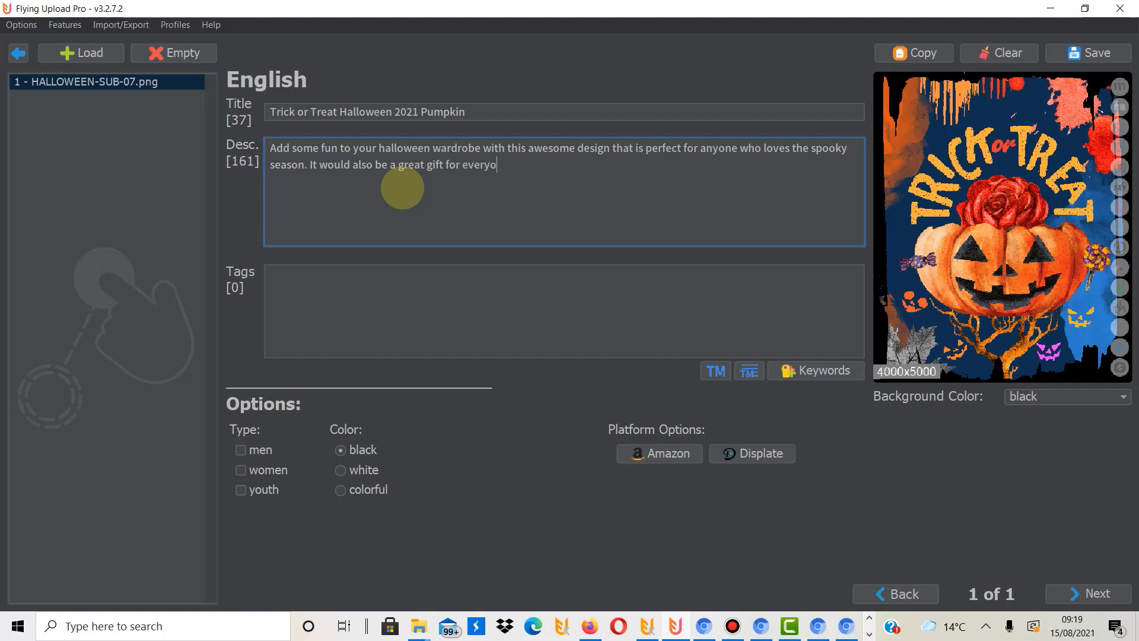
type("ne who loves cool pumpkins")
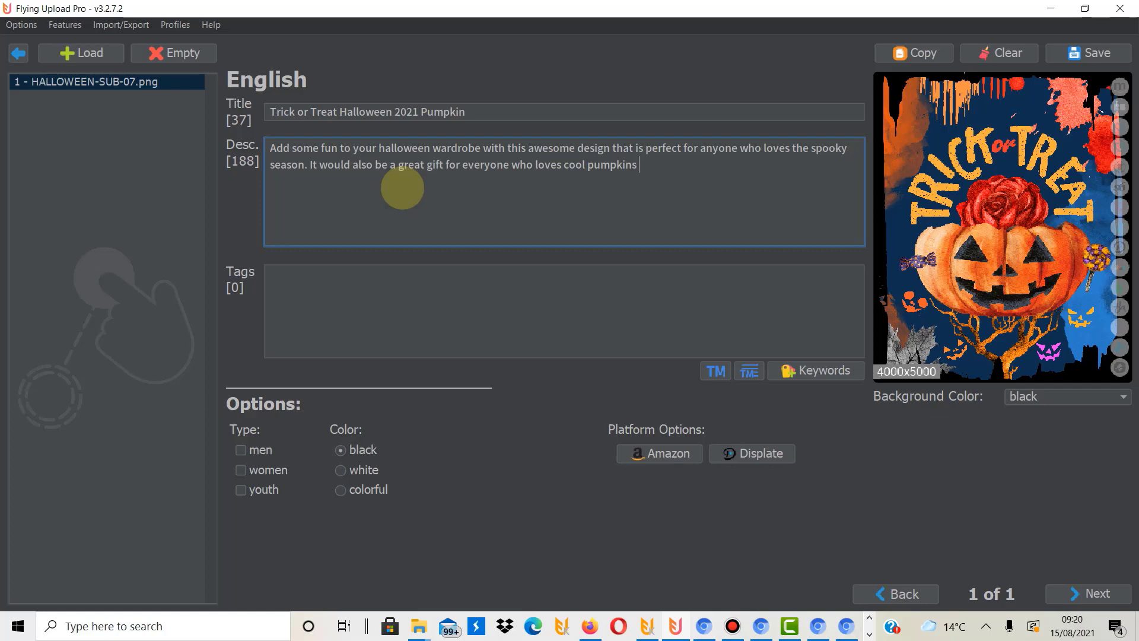
type("and to")
key("BackSpace")
key("BackSpace")
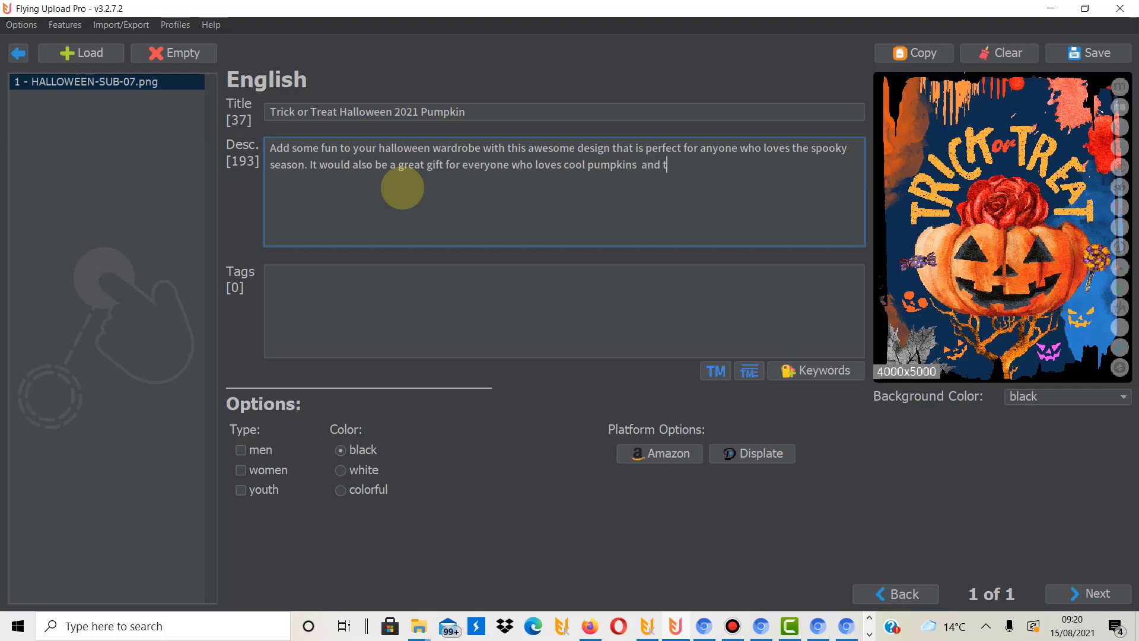
type("who loves to celebrate halloween.")
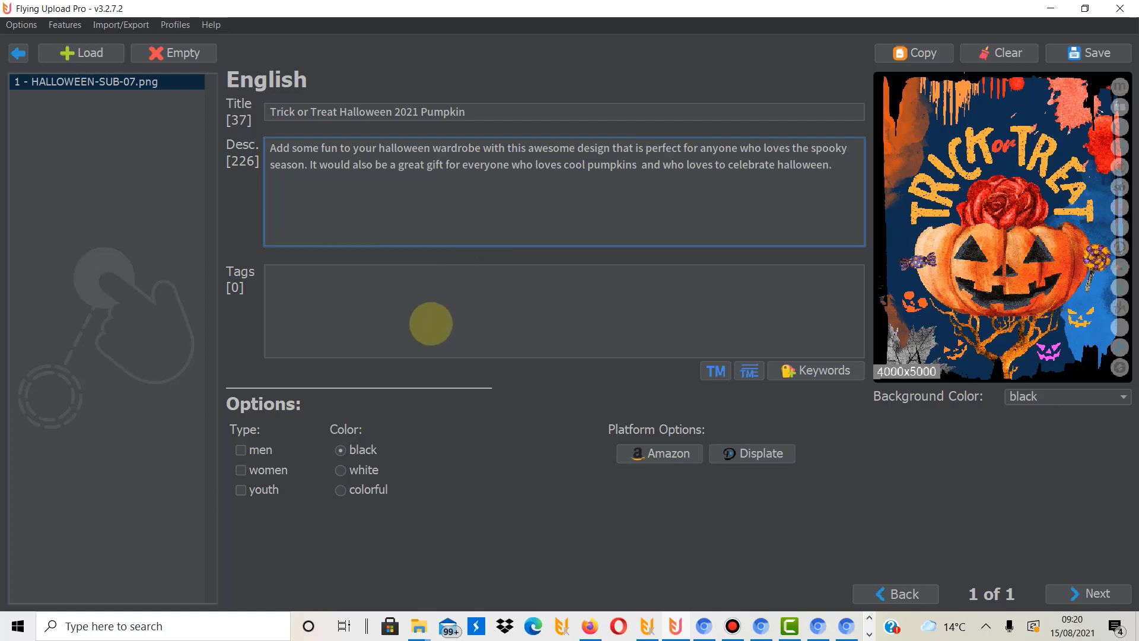
- Enter the tags halloween, halloween 2021, cool, funny, spooky and spooky season for the design
left_click(431, 324)
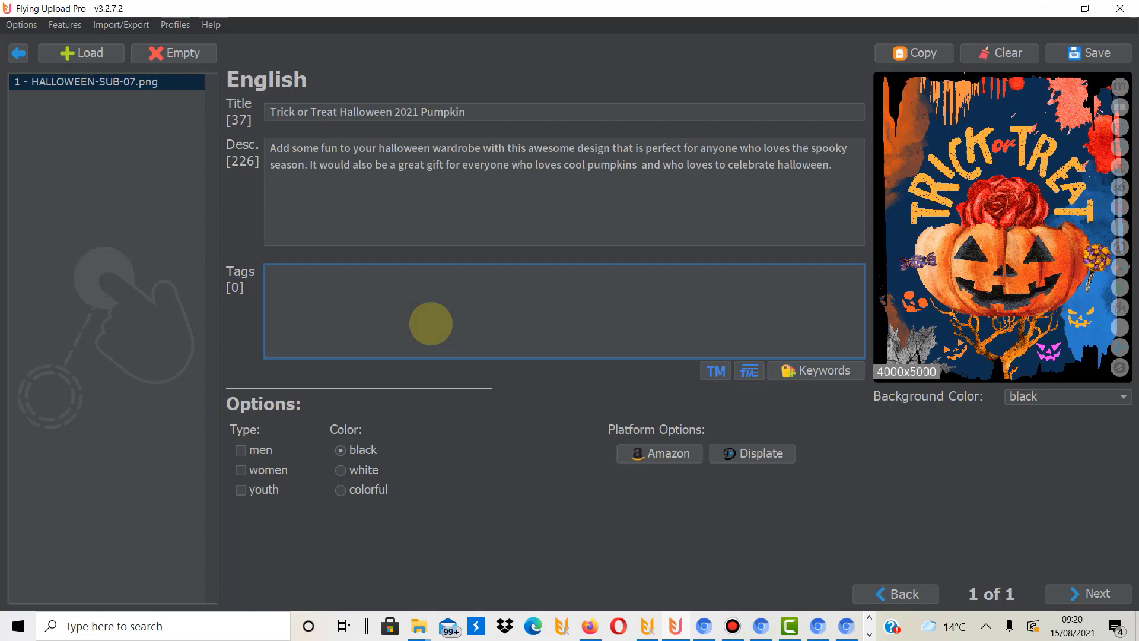
type("halloween,")
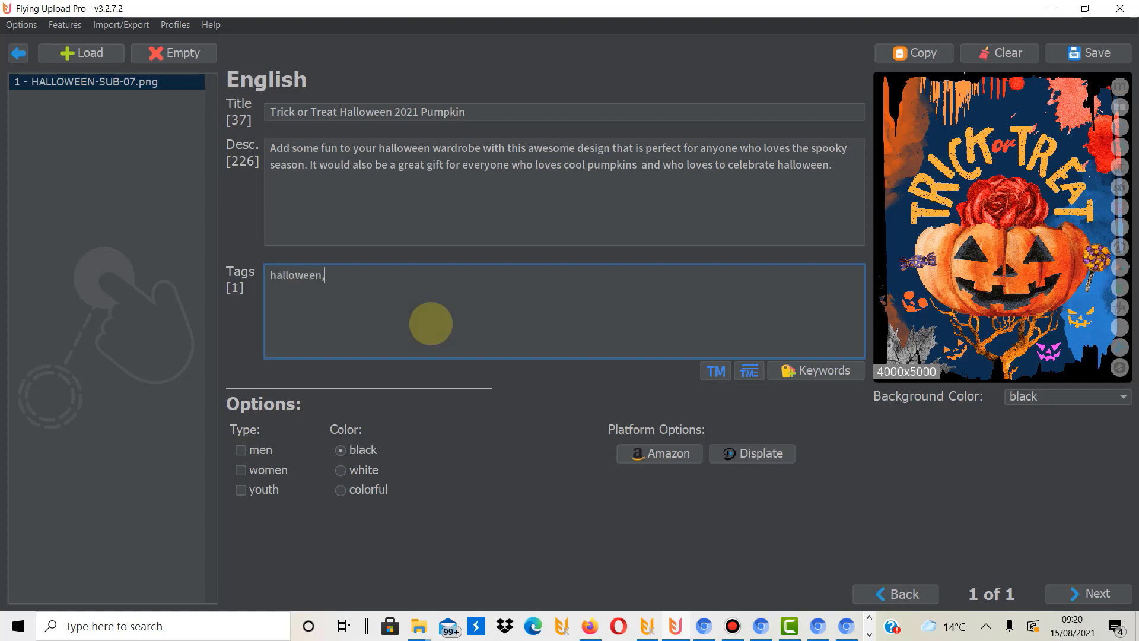
type("halloween 2021,")
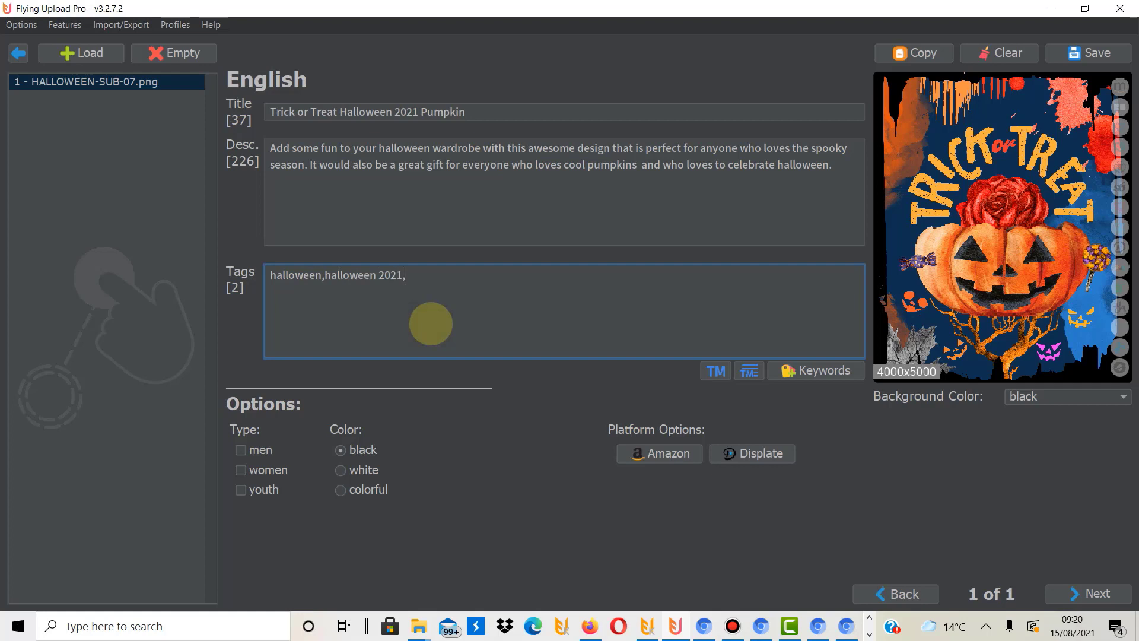
type("cool,funny,")
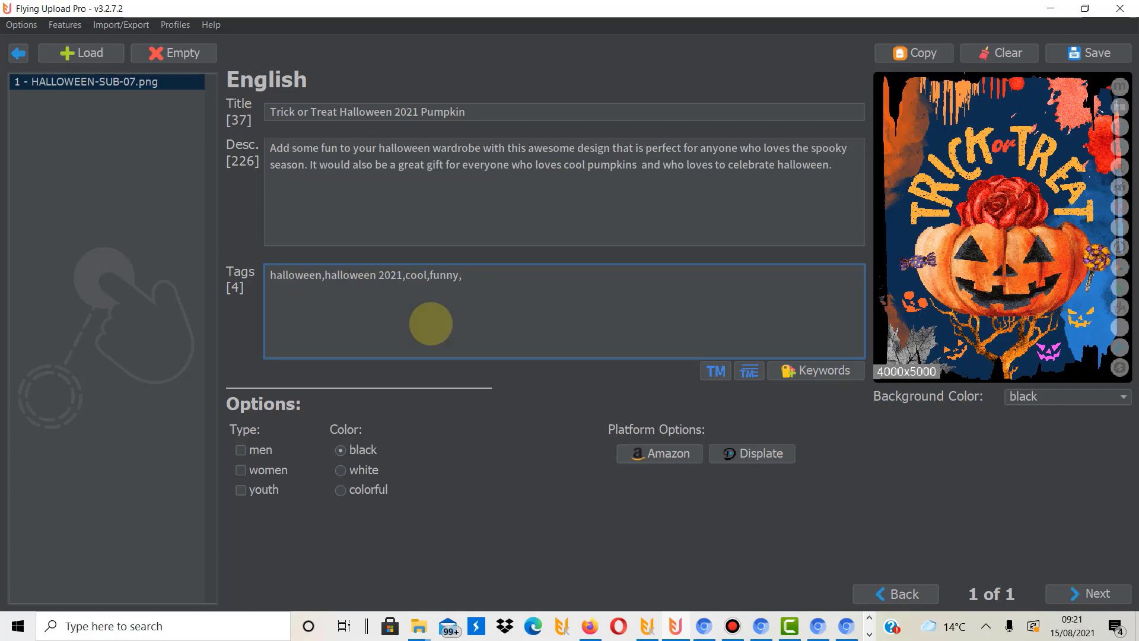
type("spooky,spooky season,")
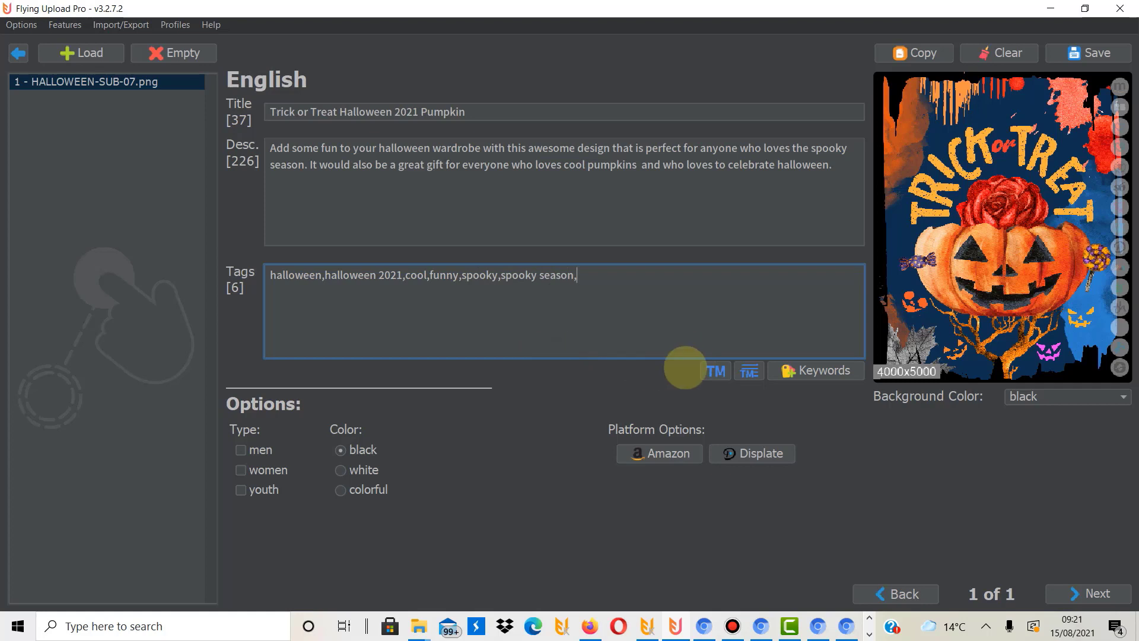
- Open the Keyword Finder and search the long keywords for "halloween"
left_click(782, 373)
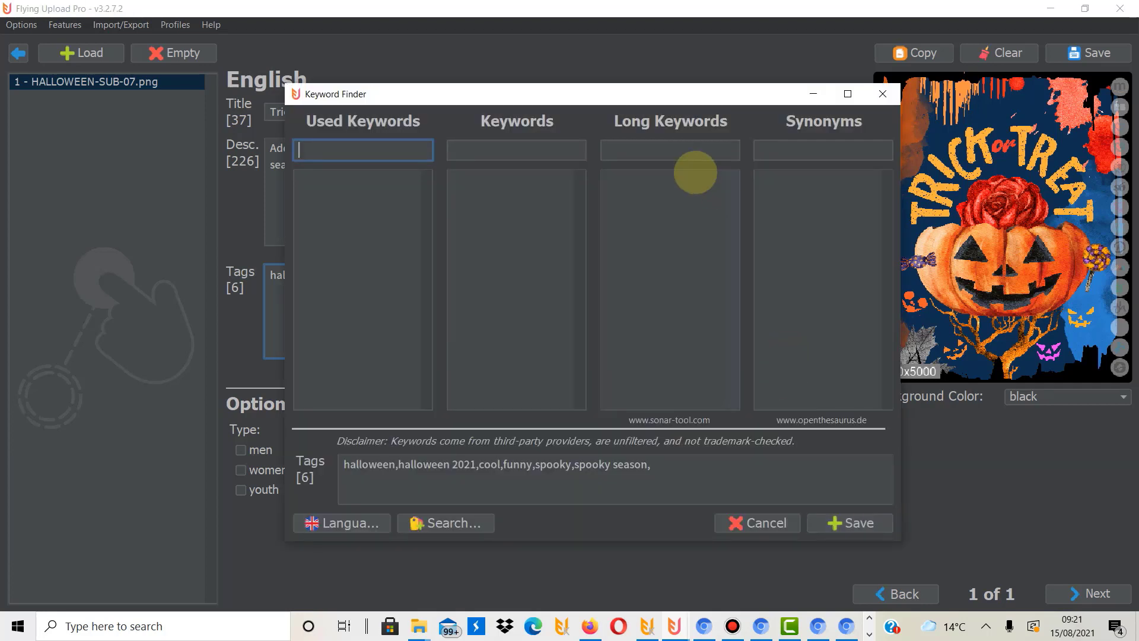
left_click(662, 152)
type("hallo")
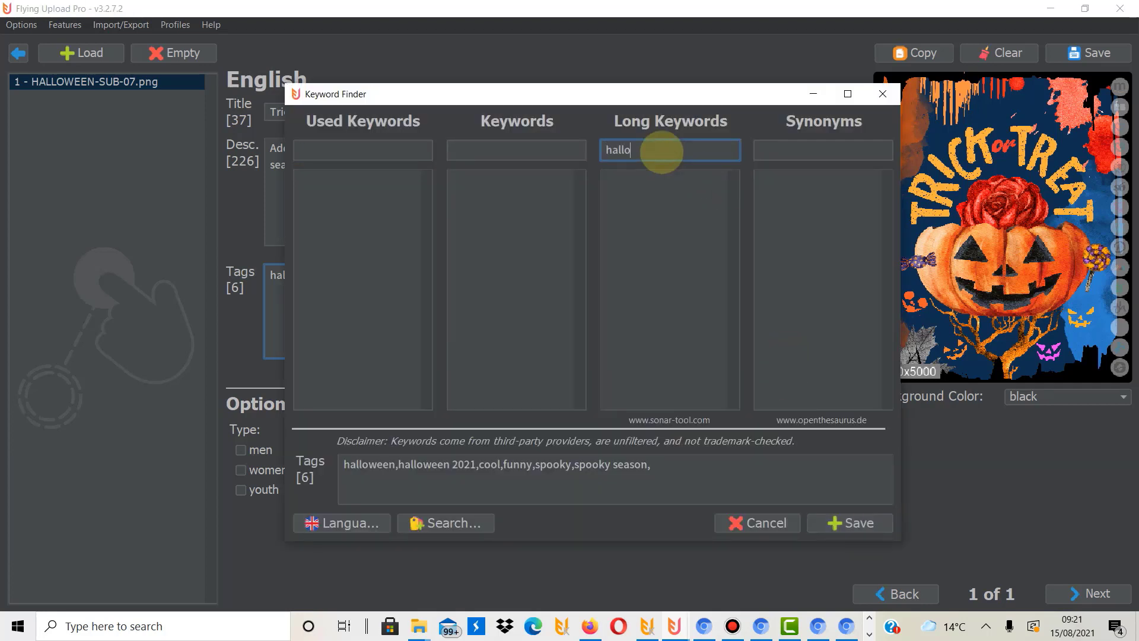
type("ween")
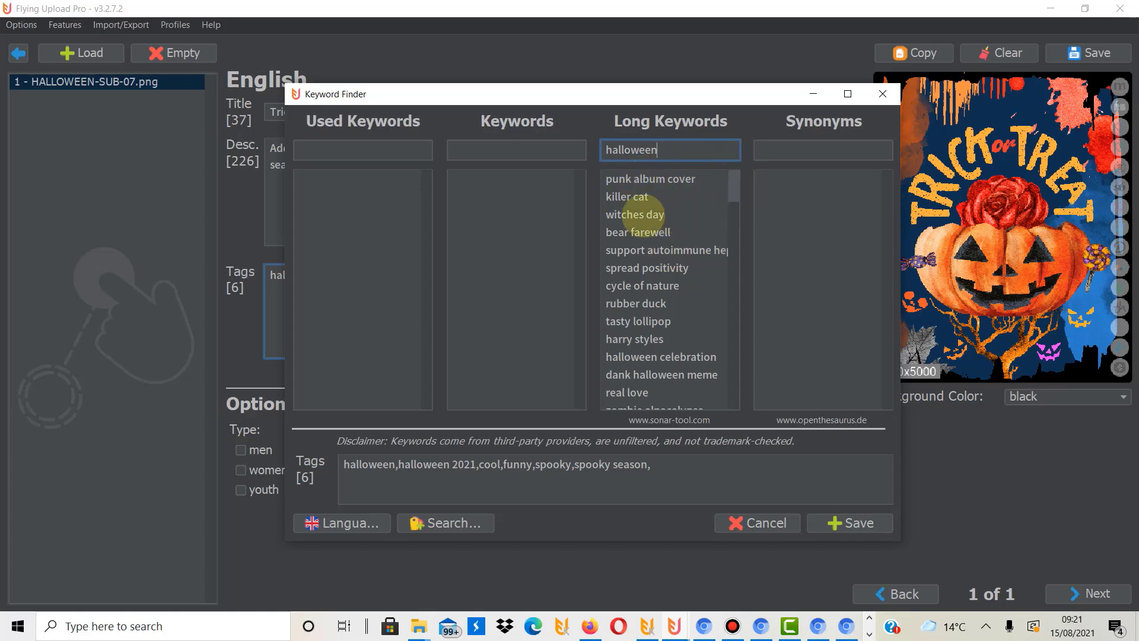
- Add the long keywords witches day, halloween celebration and dank halloween meme to the design's tags
double_click(665, 213)
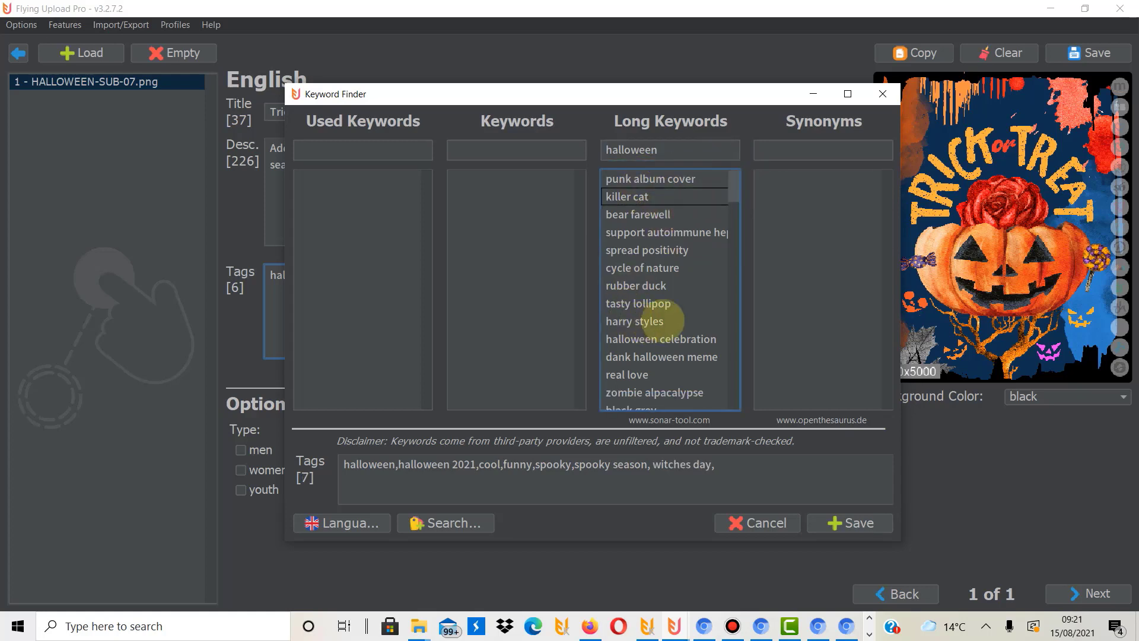
double_click(658, 340)
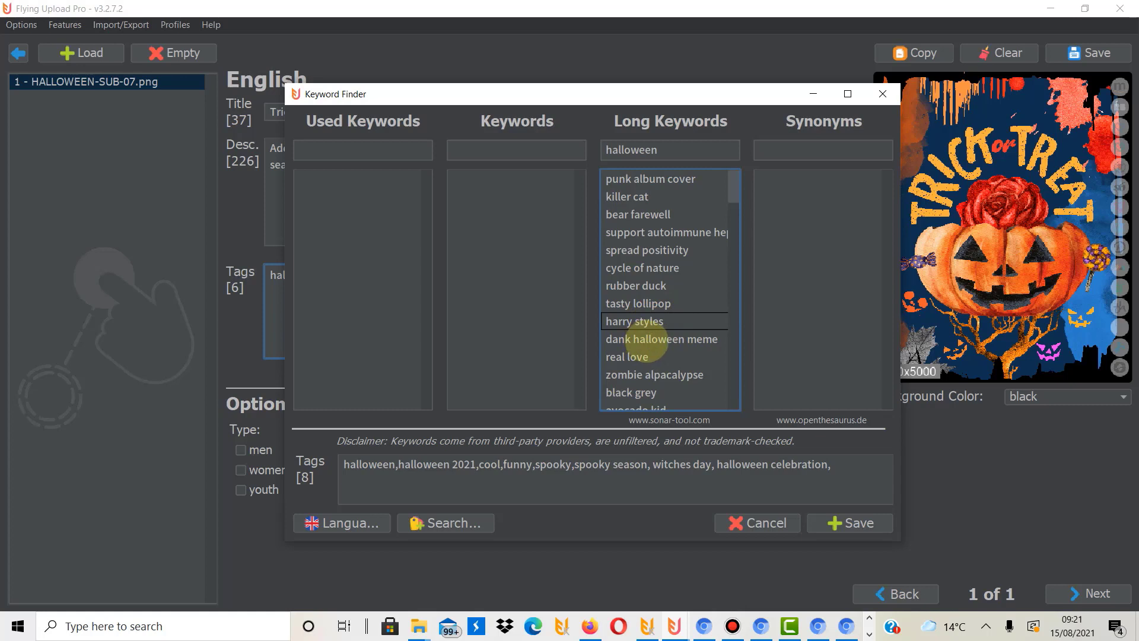
double_click(647, 340)
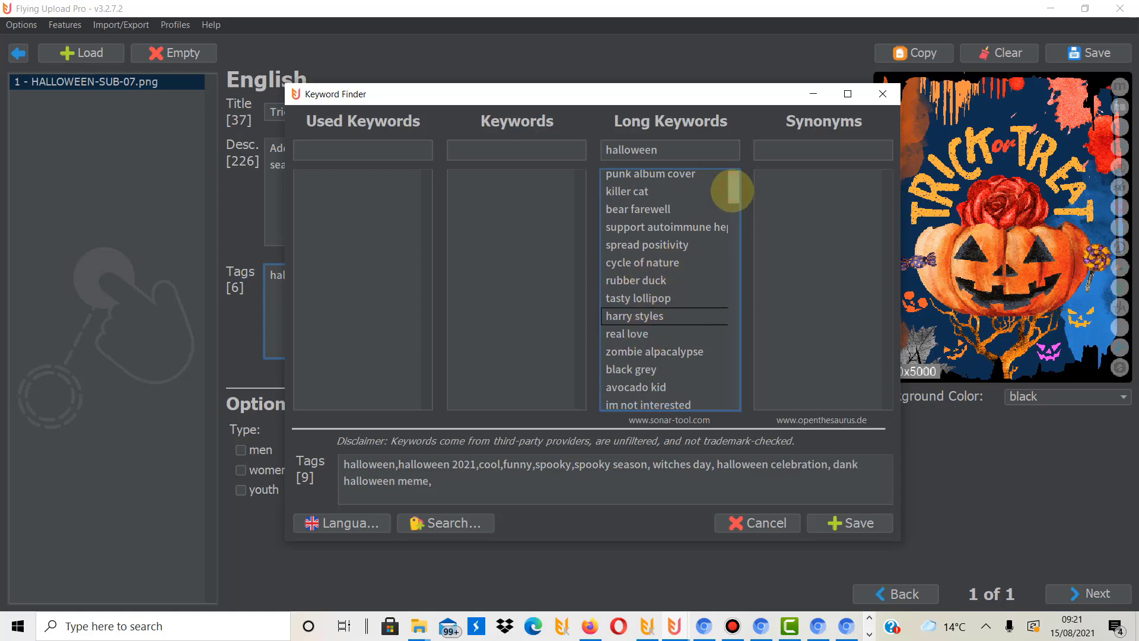
- Add the long keywords scary halloween designs, halloween scary, horror fans and funny scary to the tags
left_click_drag(732, 185, 725, 216)
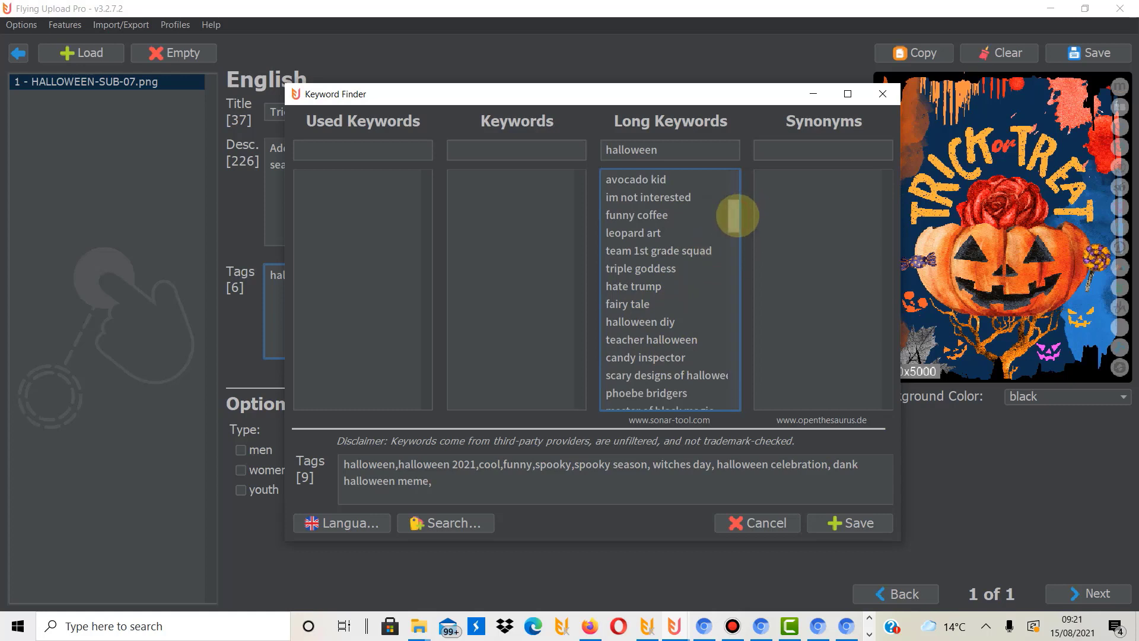
left_click_drag(736, 215, 734, 251)
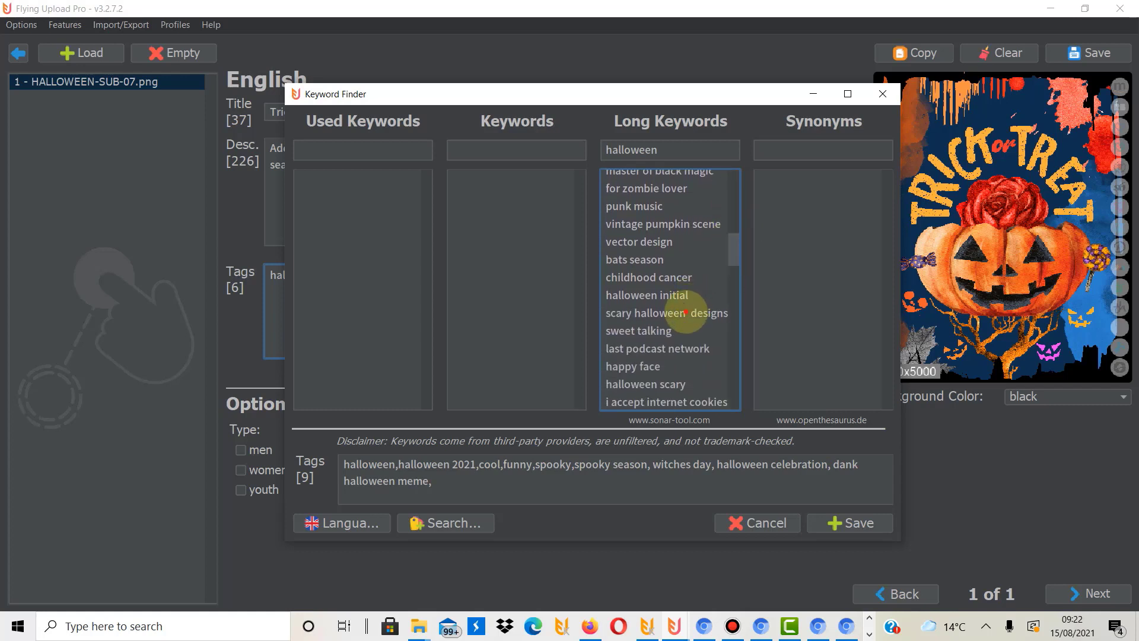
double_click(695, 313)
double_click(647, 366)
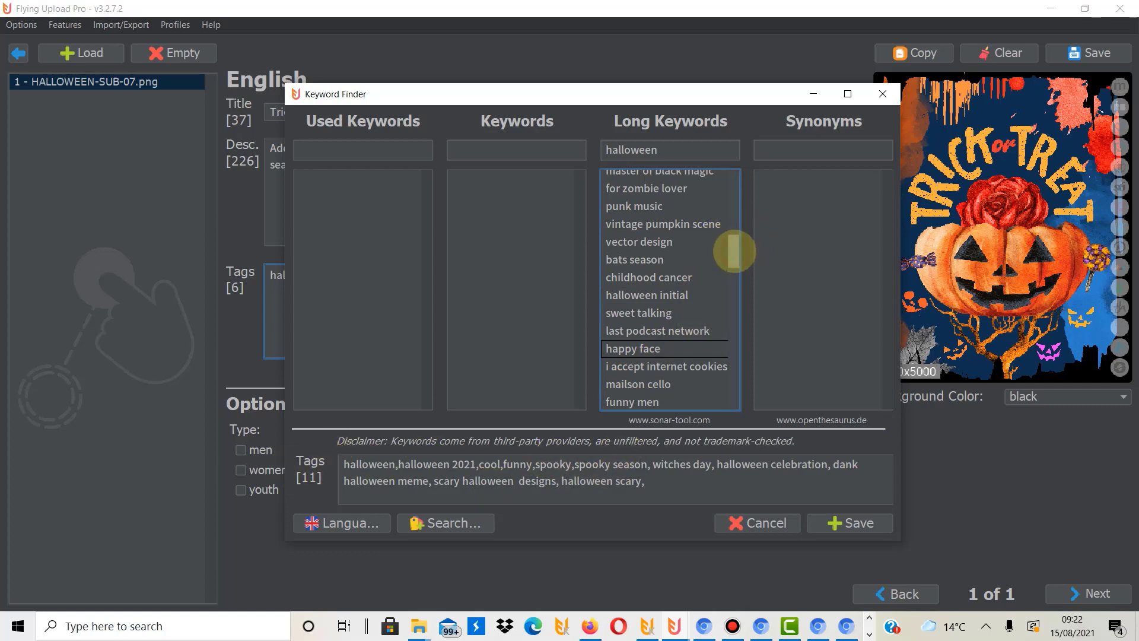
left_click_drag(735, 249, 719, 308)
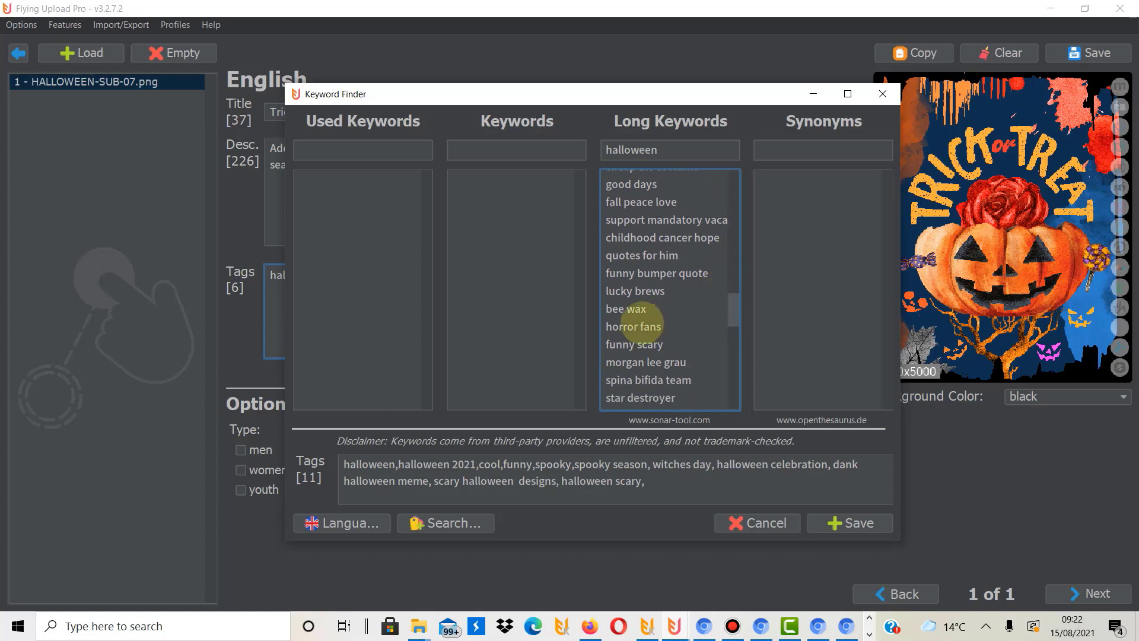
double_click(641, 325)
double_click(653, 327)
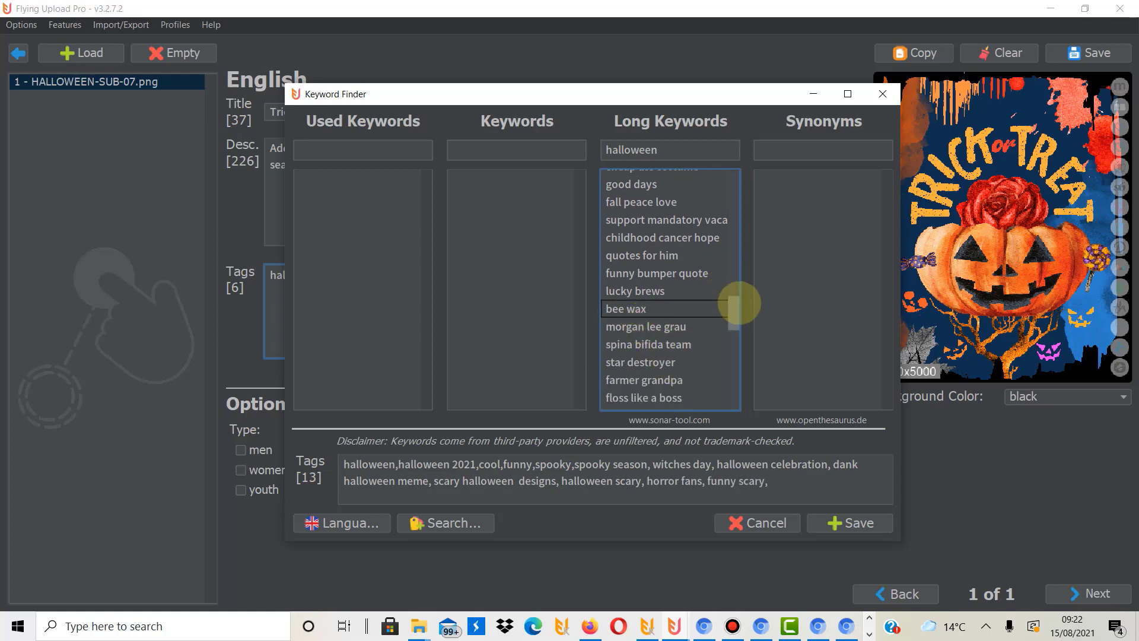
- Add the long keywords pumpkin mouth and halloween ideas, and save the Keyword Finder selection to the design
left_click_drag(734, 307, 732, 325)
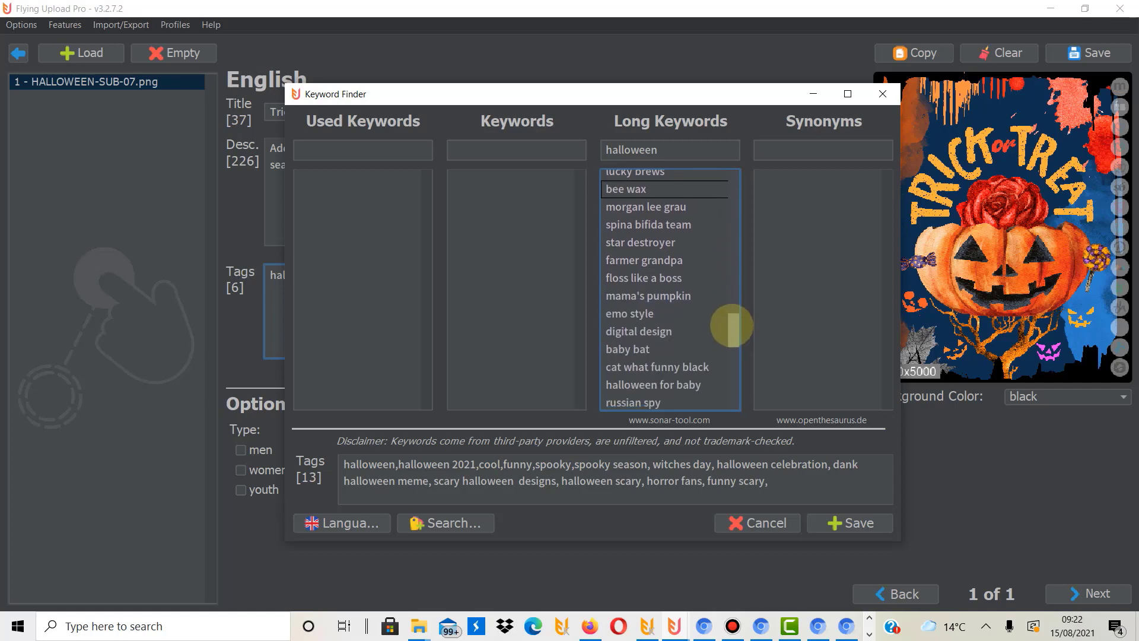
left_click_drag(733, 326, 725, 348)
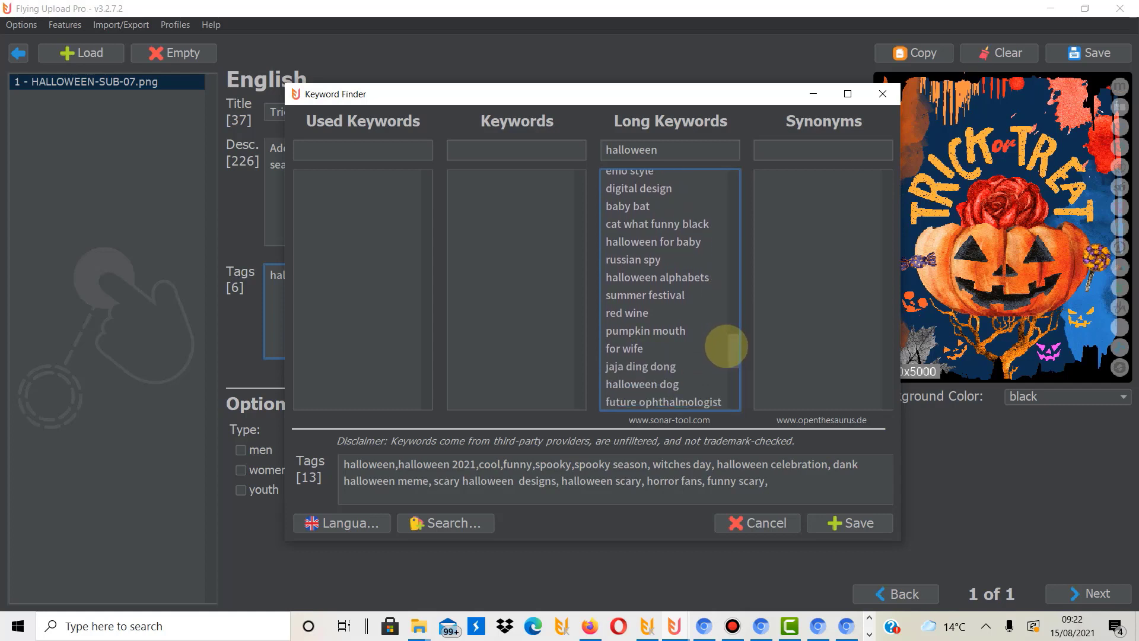
left_click(665, 330)
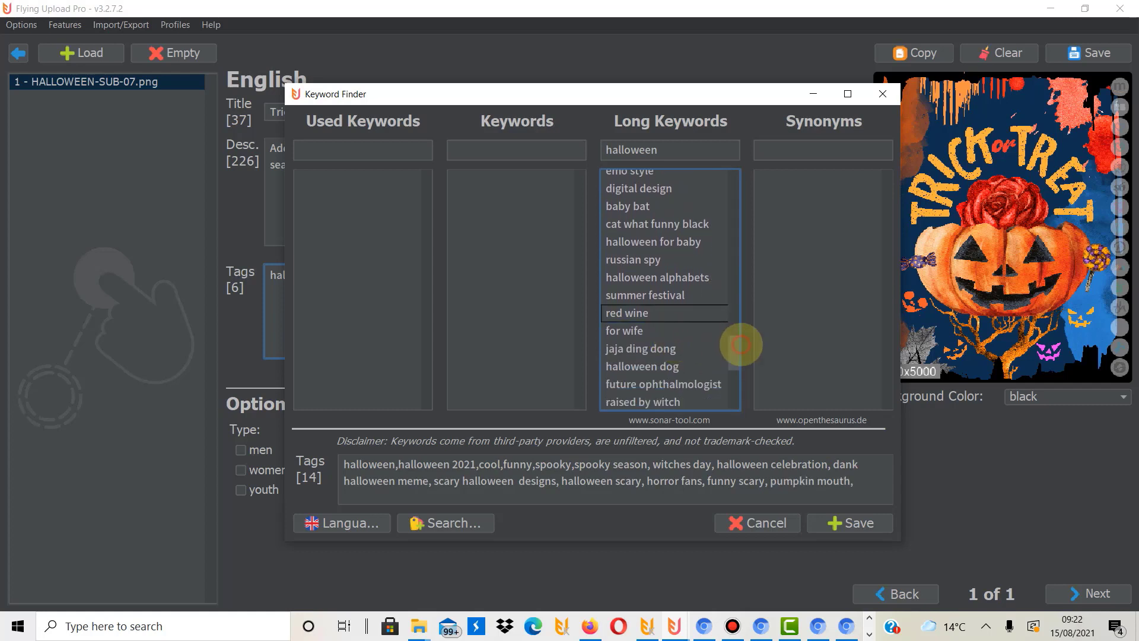
left_click_drag(733, 346, 729, 392)
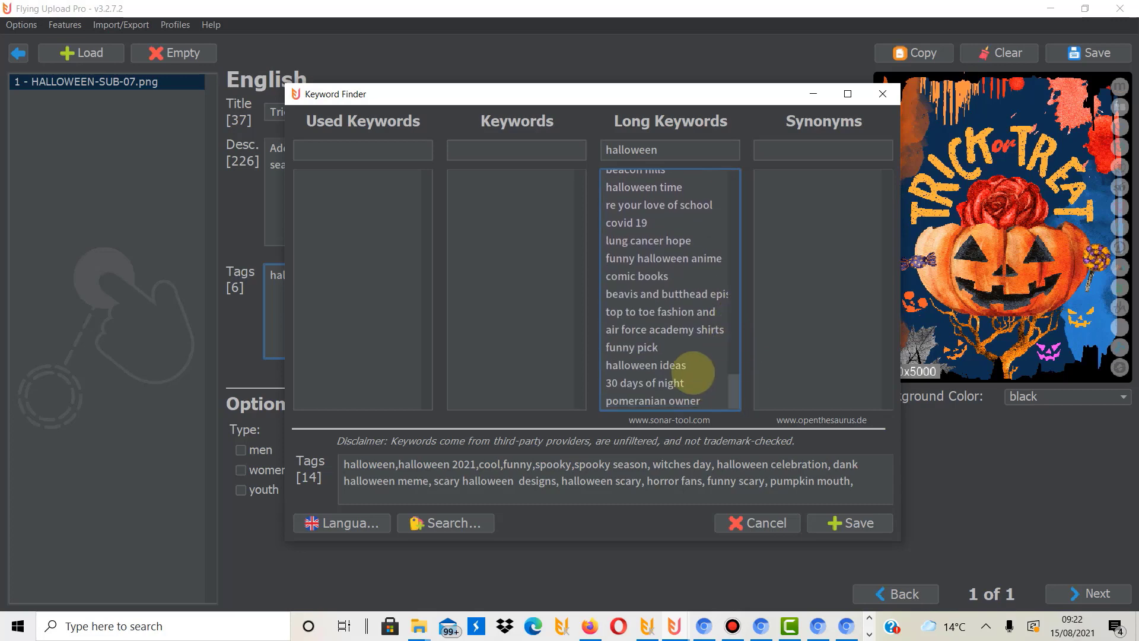
left_click(677, 366)
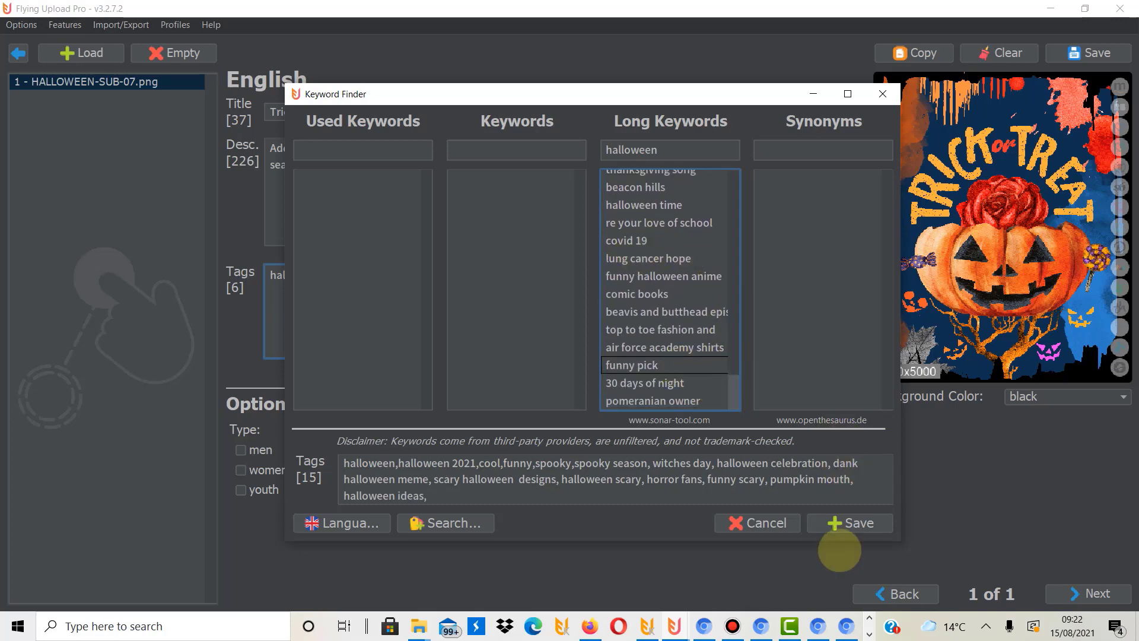
left_click(848, 522)
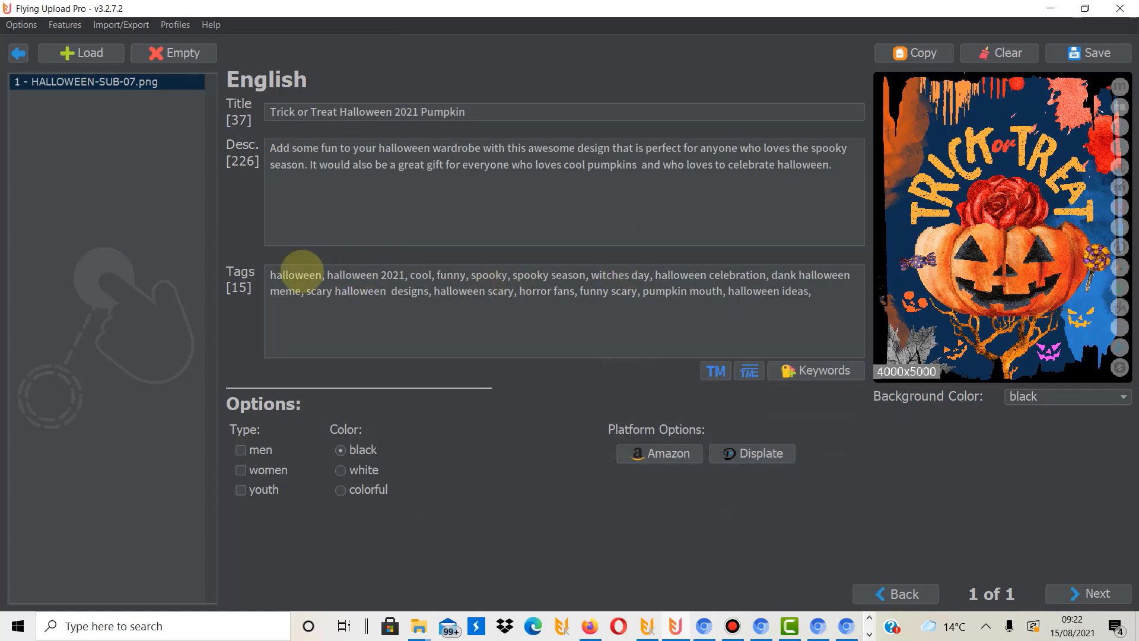
- Append the tags witch and ghost to the end of the design's tag list
left_click(850, 295)
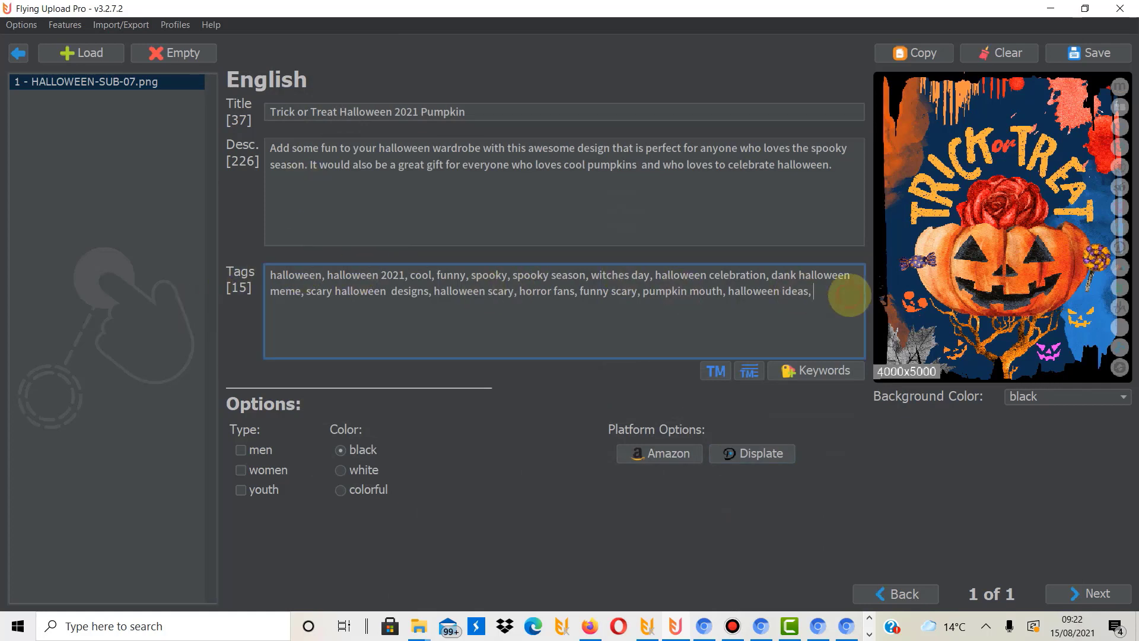
type("witch,ghost,")
key("BackSpace")
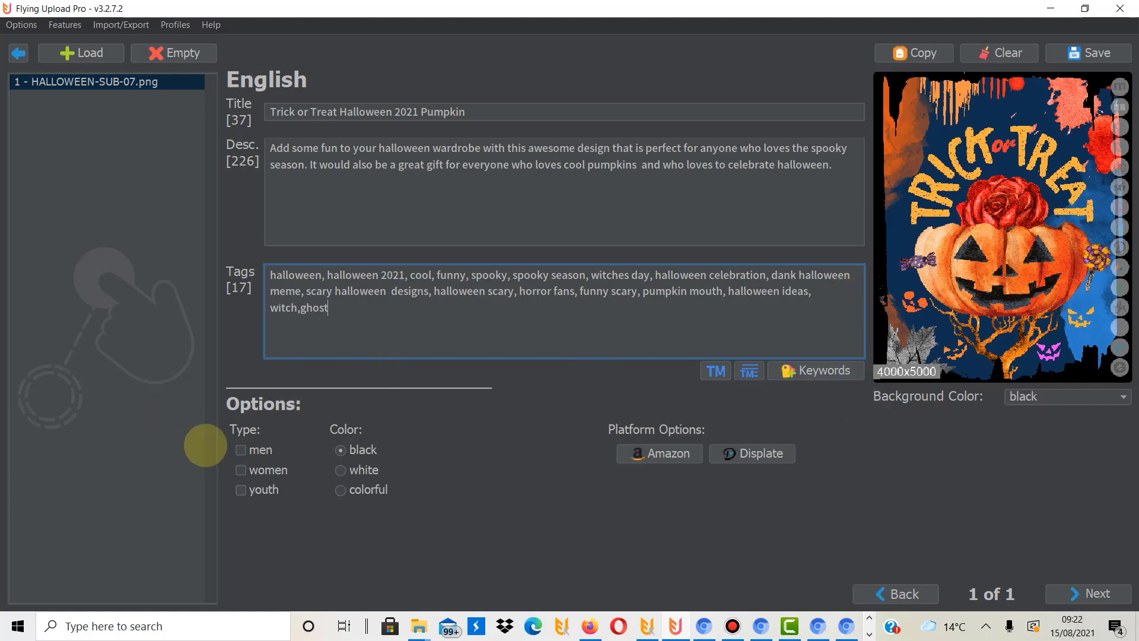
- Enable the men, women and youth types for the design
left_click(254, 452)
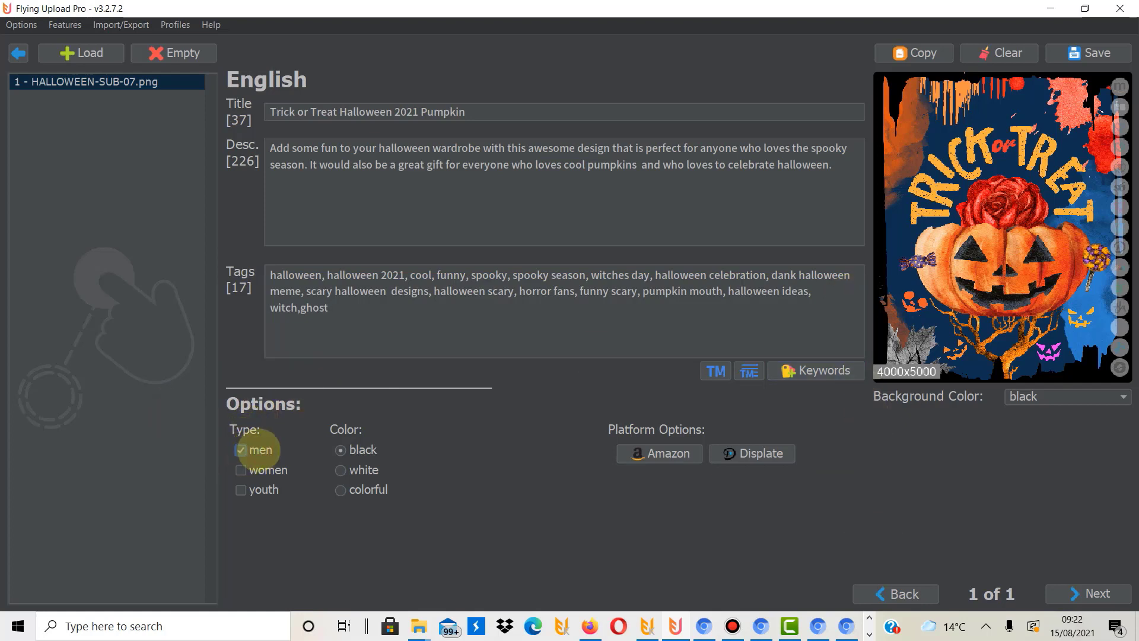
left_click(244, 469)
left_click(248, 490)
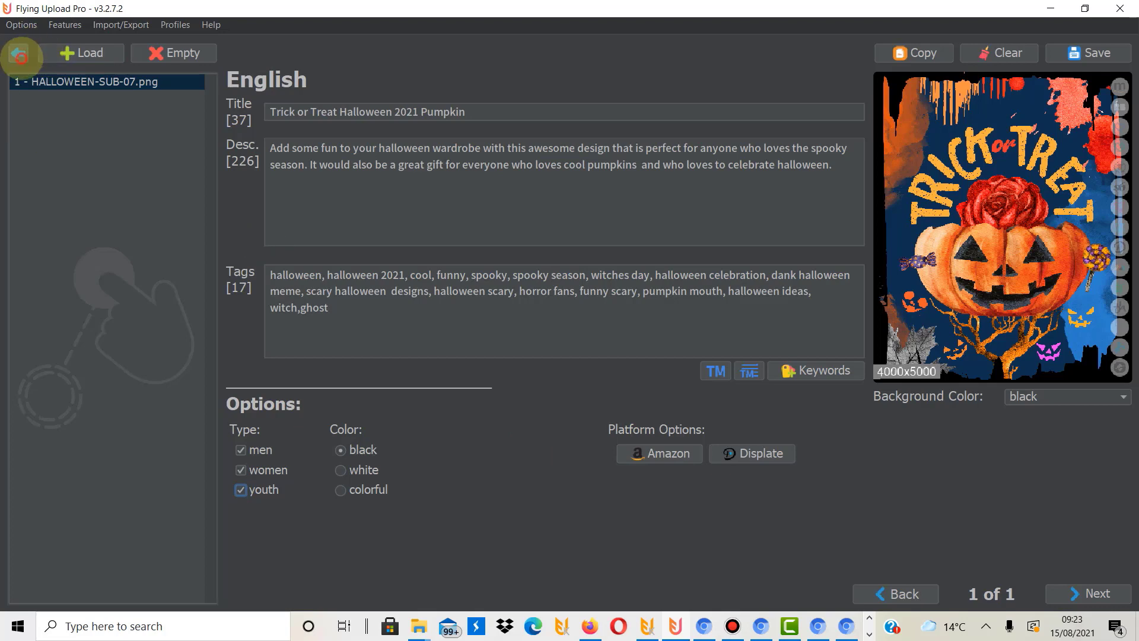
- View the upload platform list and check the HALLOWEEN SUBLIMATION-01PNG folder for the design's saved XML file
left_click(19, 53)
left_click(659, 347)
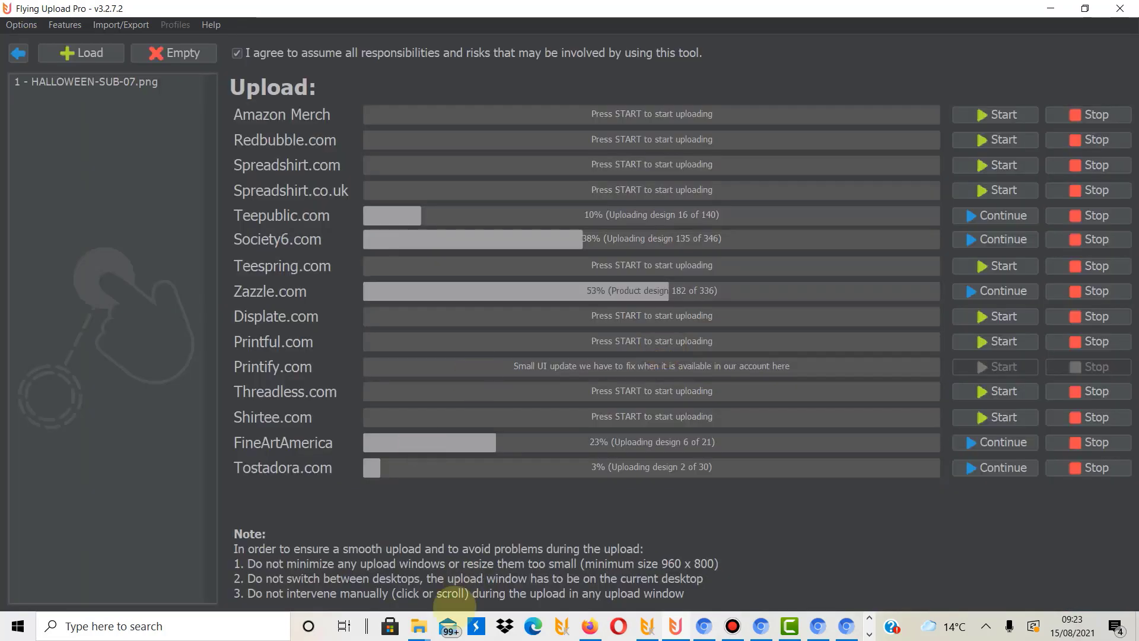
mouse_move(418, 626)
left_click(457, 570)
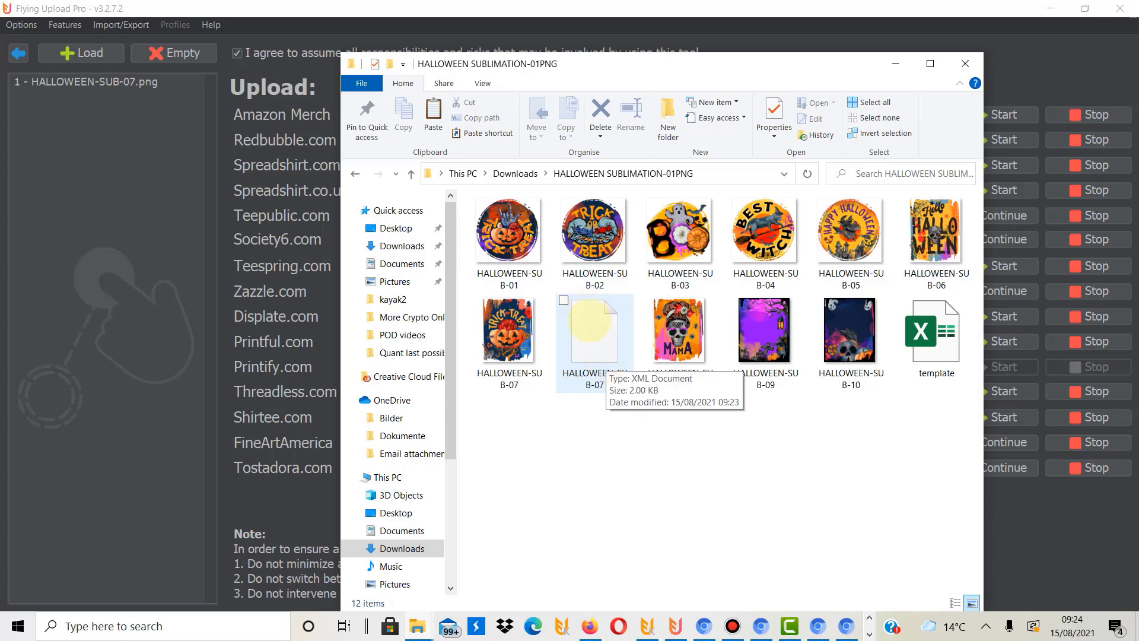
- Reopen HALLOWEEN-SUB-07.png in the editor and look over its Merch By Amazon options without saving changes
left_click(77, 190)
left_click(19, 53)
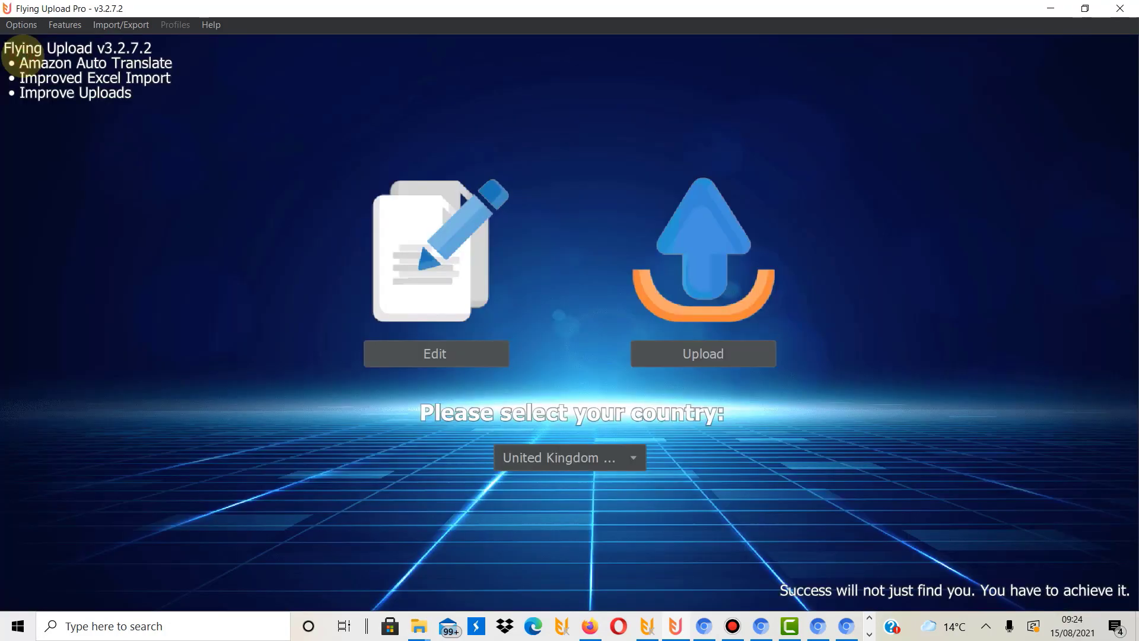
left_click(383, 349)
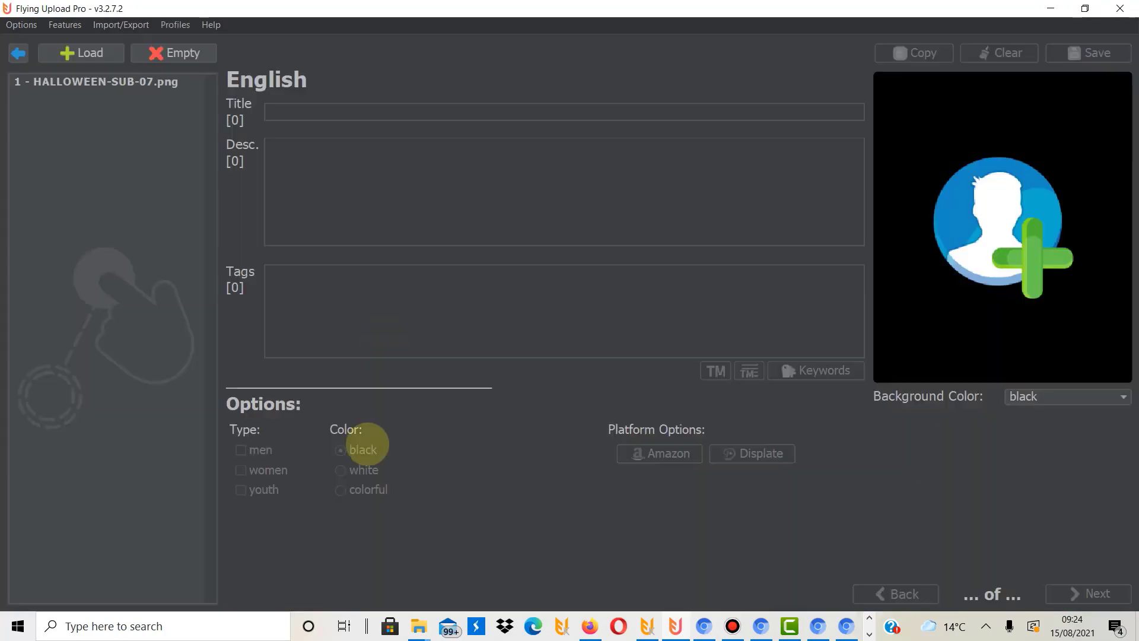
left_click(83, 82)
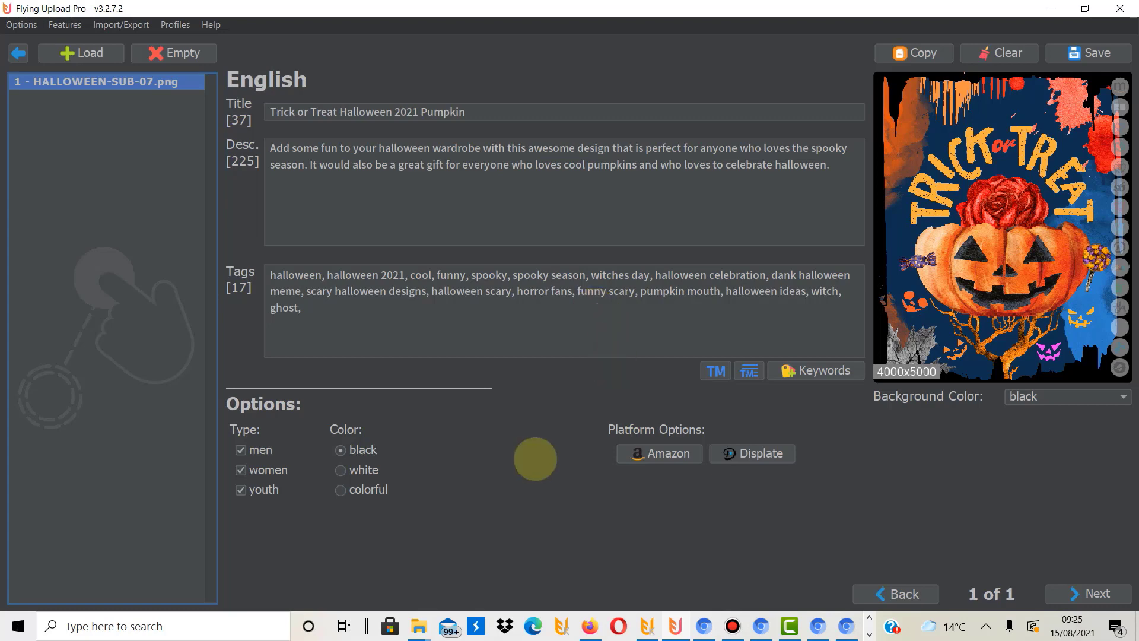
left_click(653, 459)
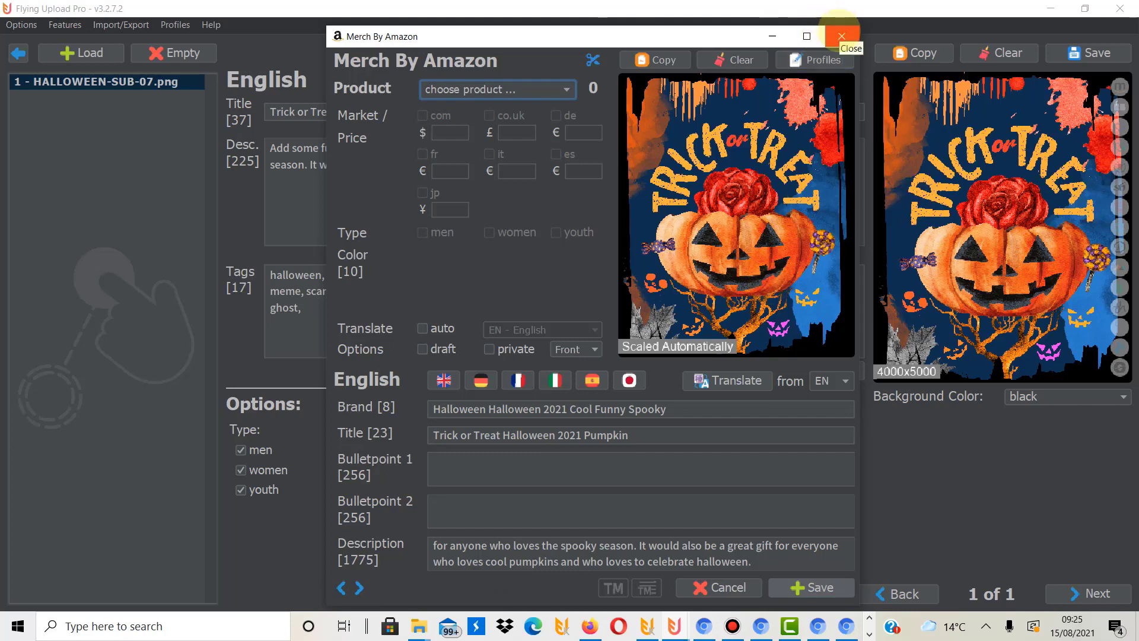
left_click(841, 36)
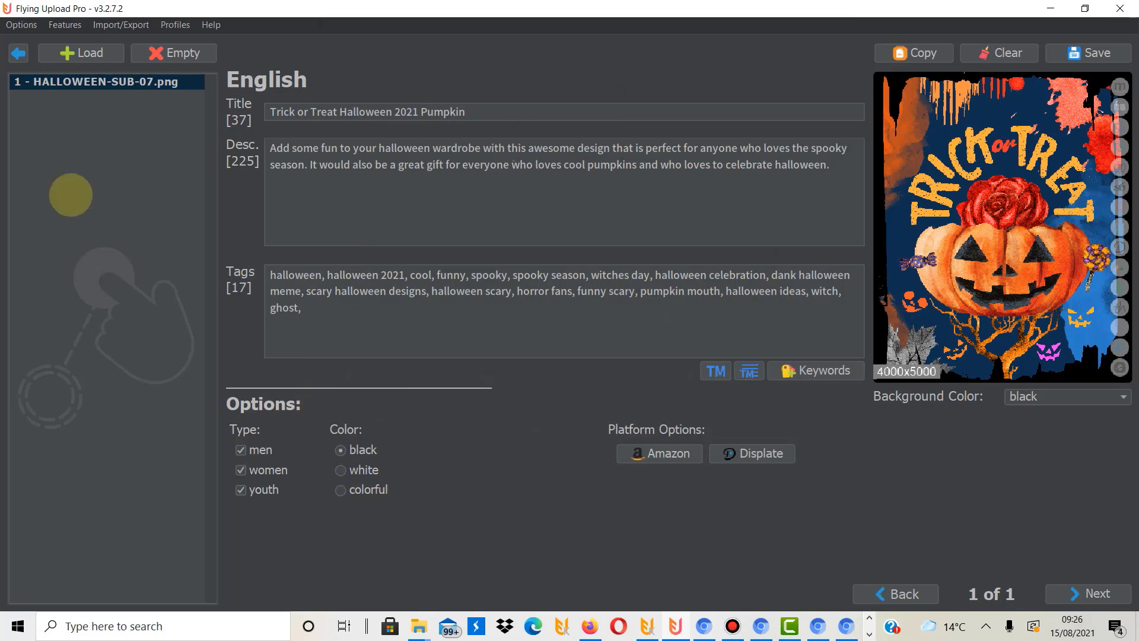
- Review the upload platforms once more and return to HALLOWEEN-SUB-07.png in the editor
left_click(18, 53)
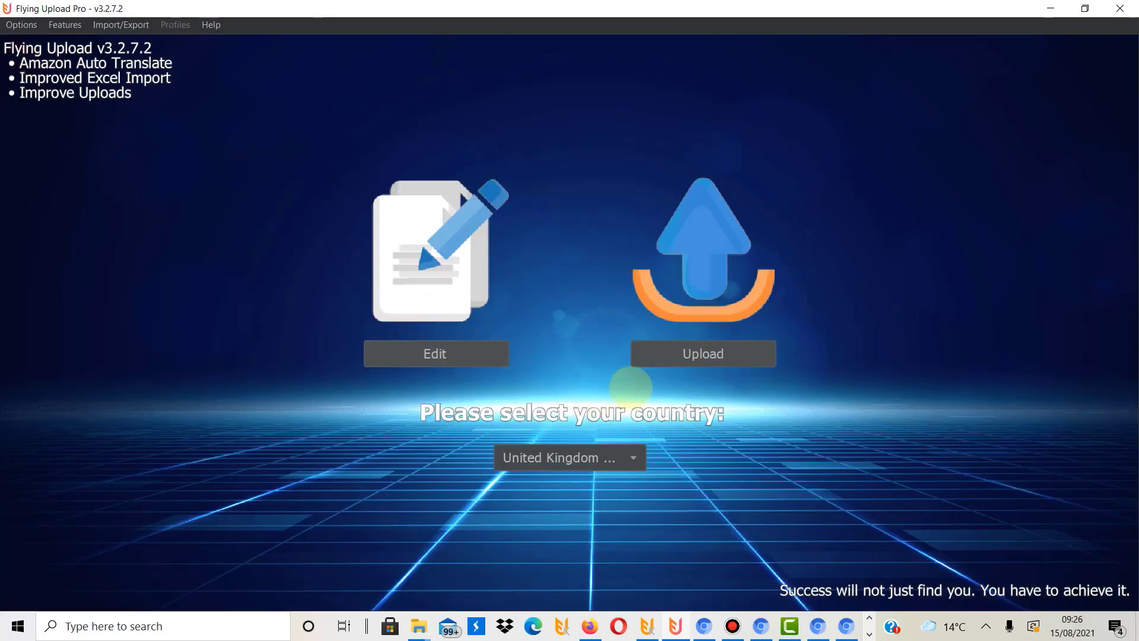
left_click(658, 351)
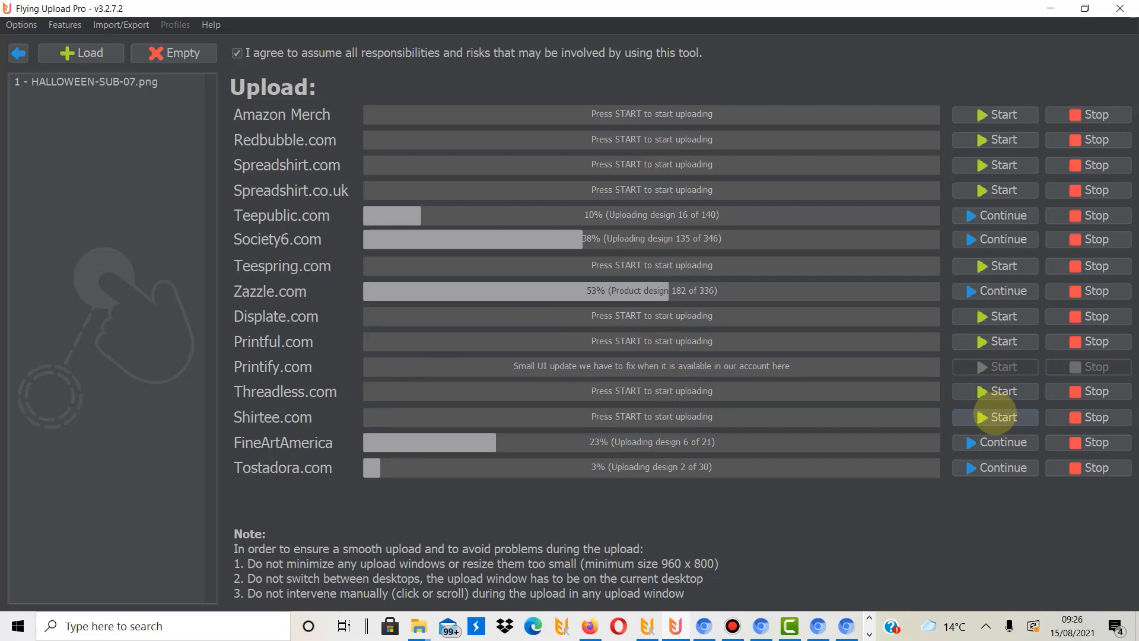
left_click(22, 55)
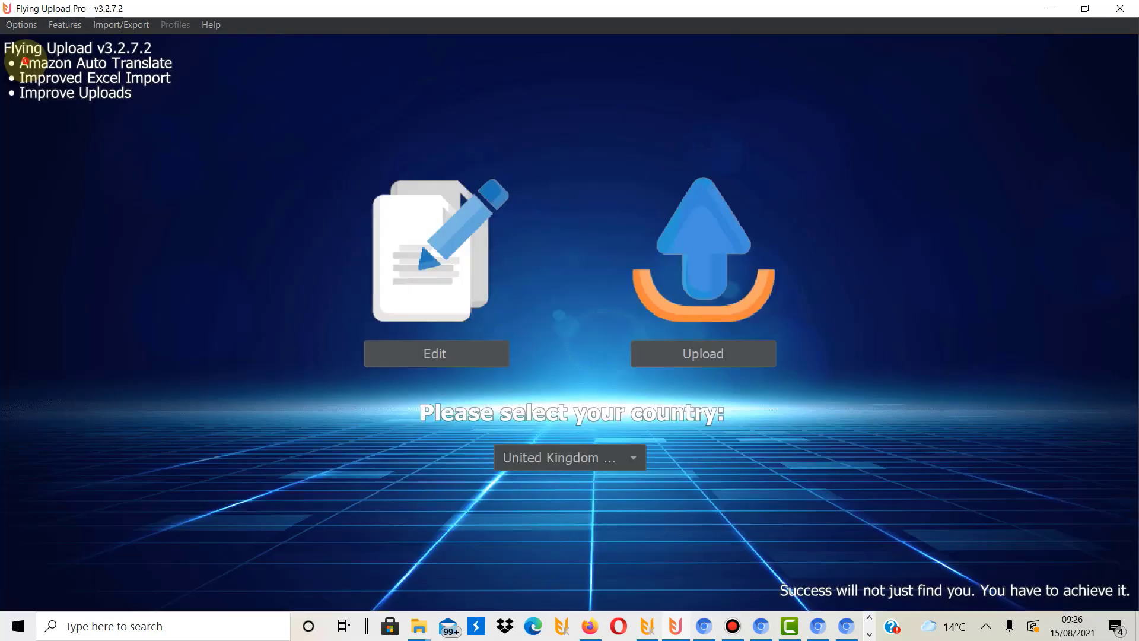
left_click(422, 351)
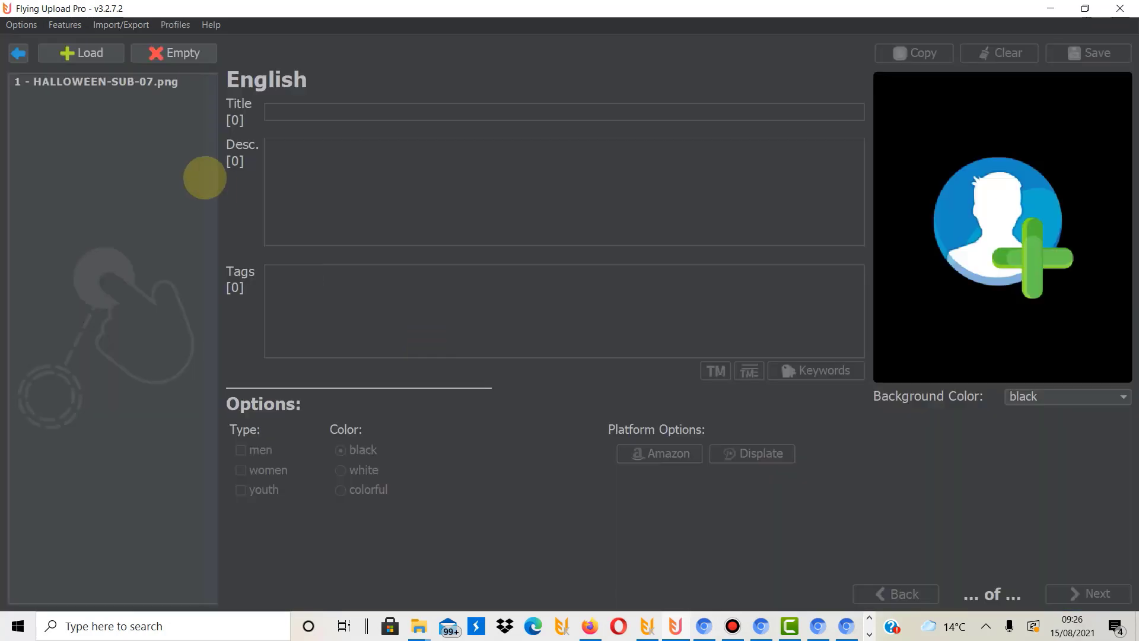
left_click(111, 81)
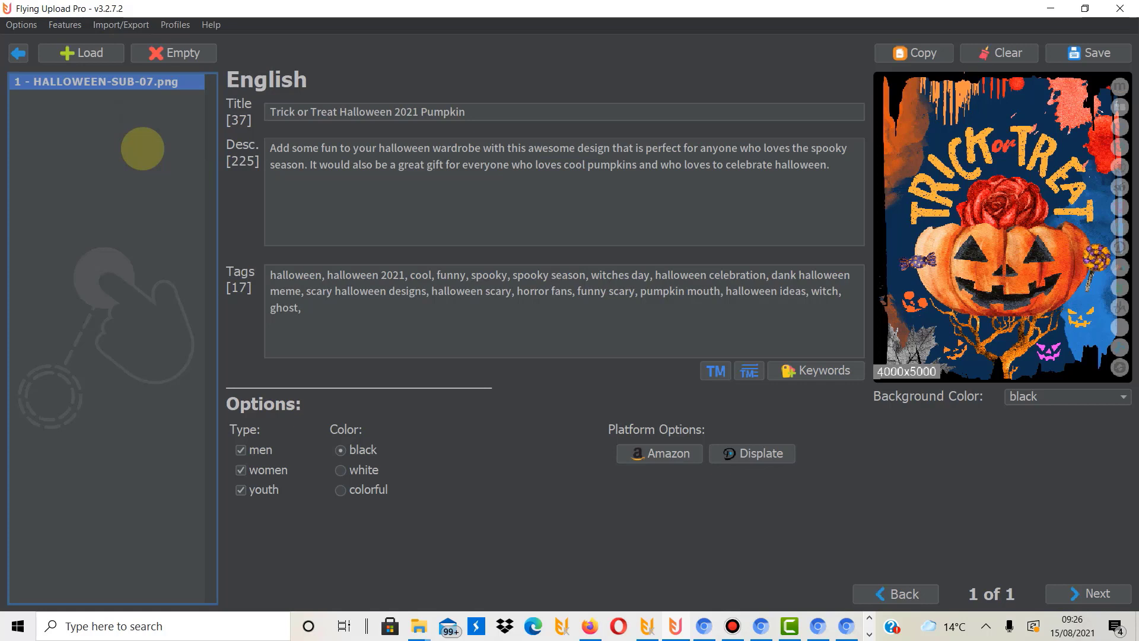
- Look over the import and export options, and bring up the template workbook in Excel
left_click(121, 25)
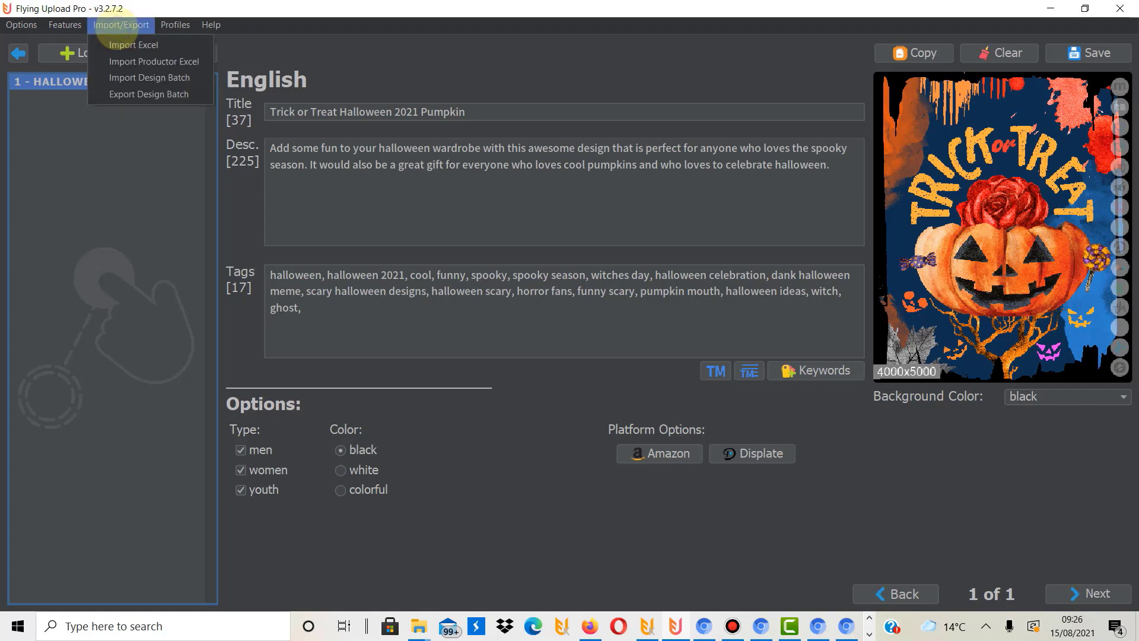
left_click(101, 198)
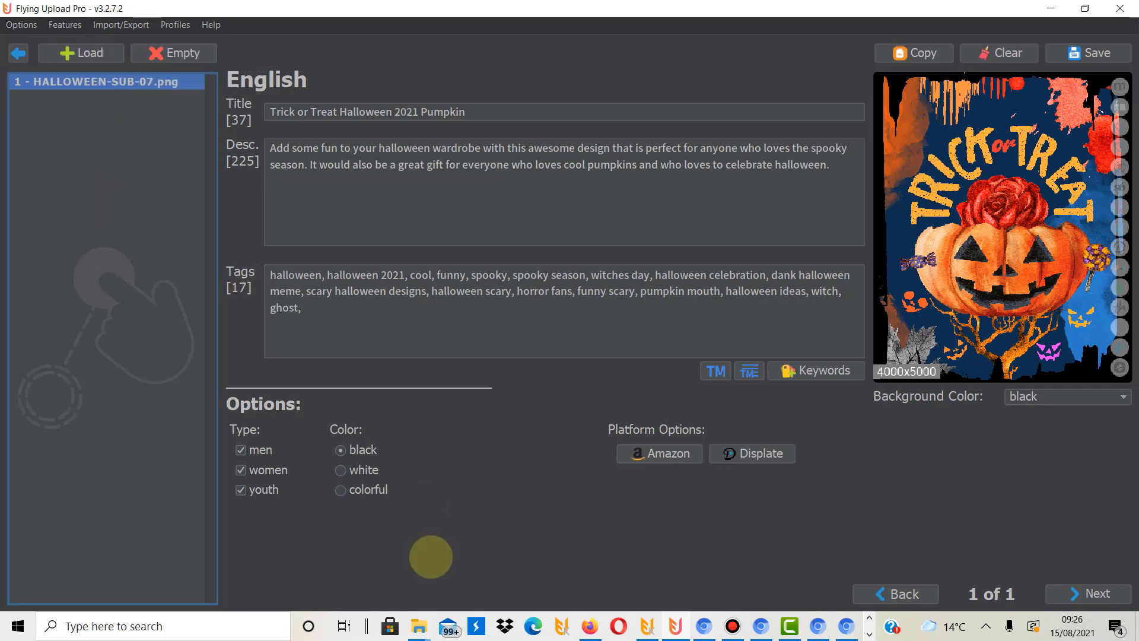
left_click(418, 626)
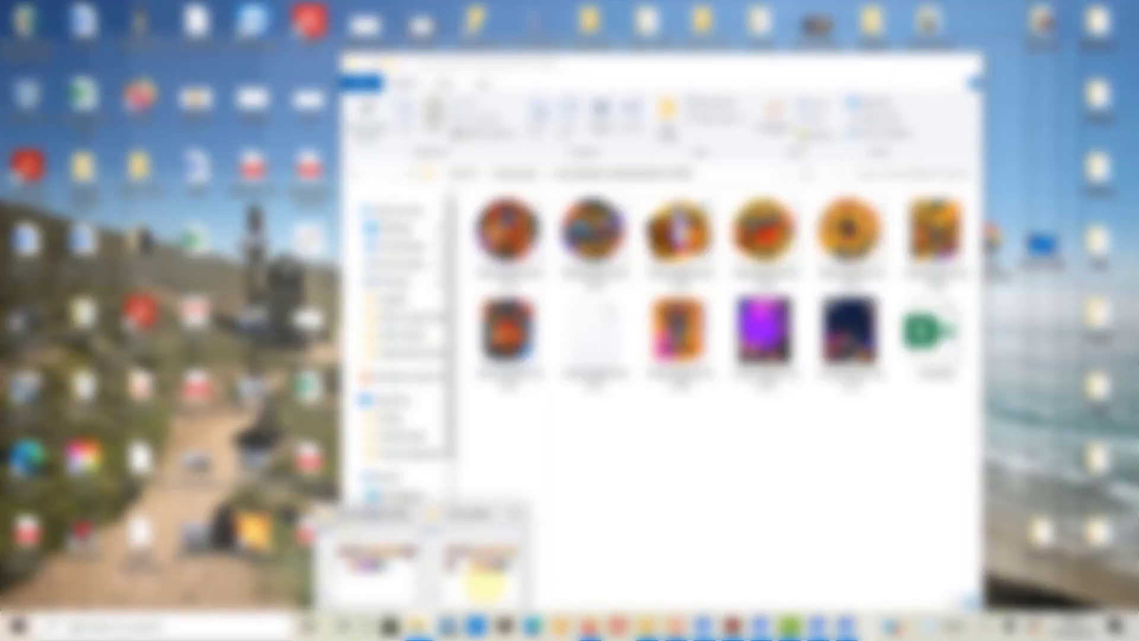
left_click(475, 563)
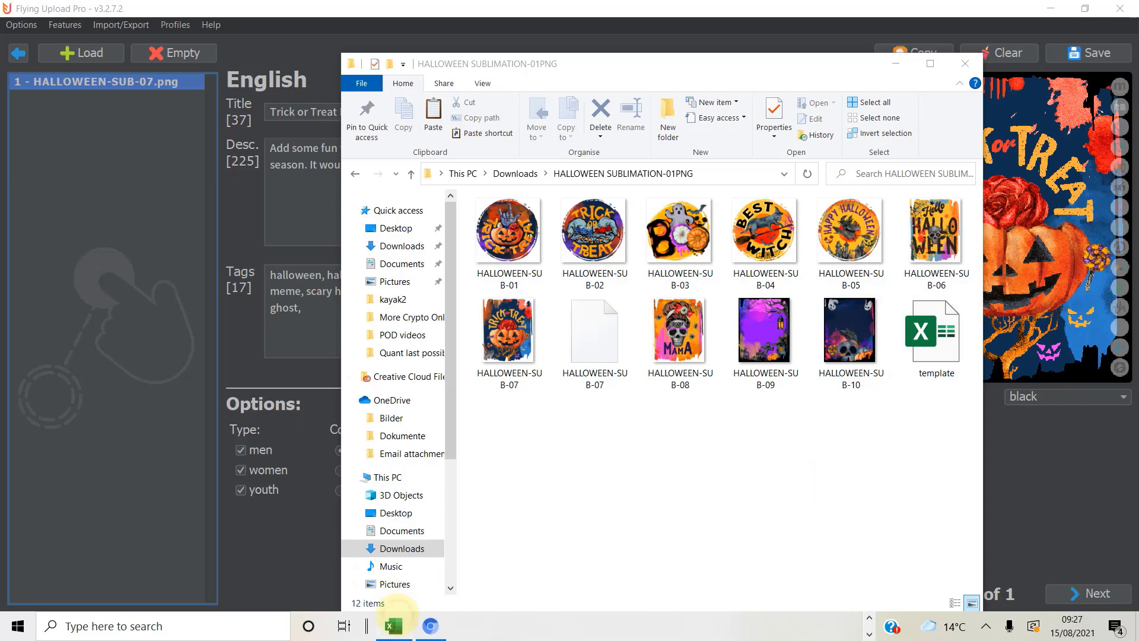
left_click(394, 626)
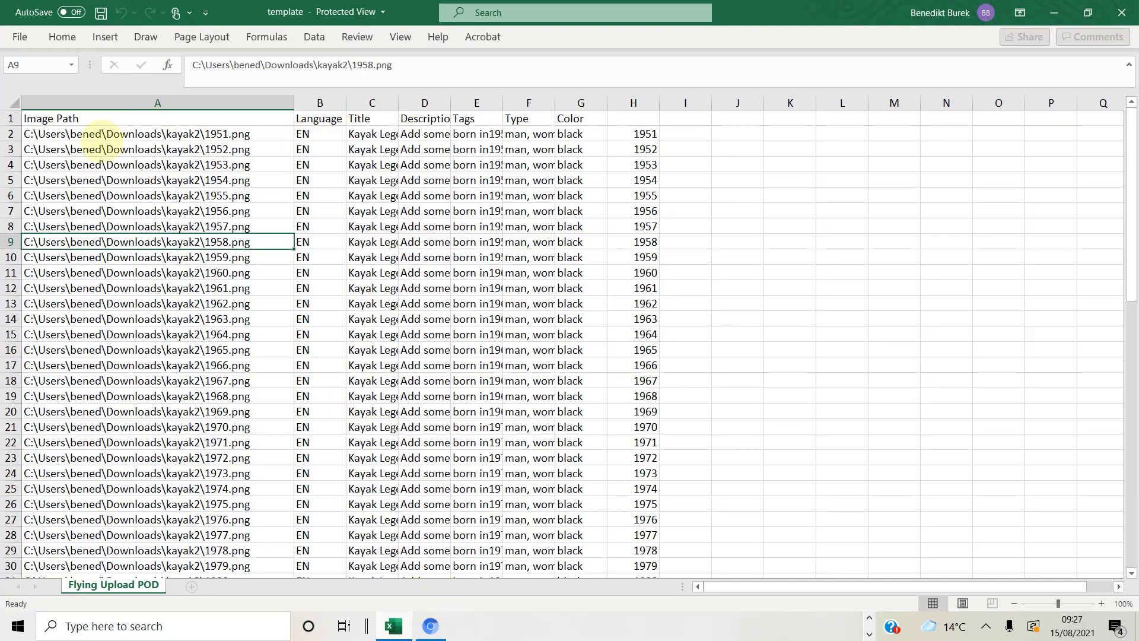
- Examine the template's image path rows and its column headings from Image Path through Type and Color
left_click_drag(454, 211, 36, 257)
left_click(191, 303)
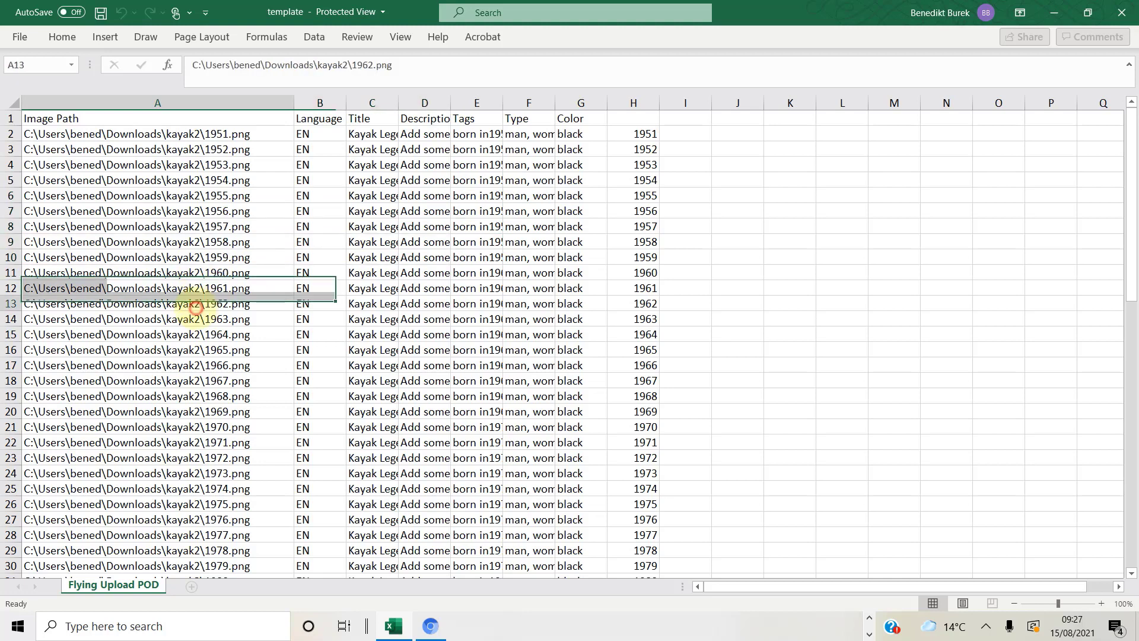
left_click(95, 118)
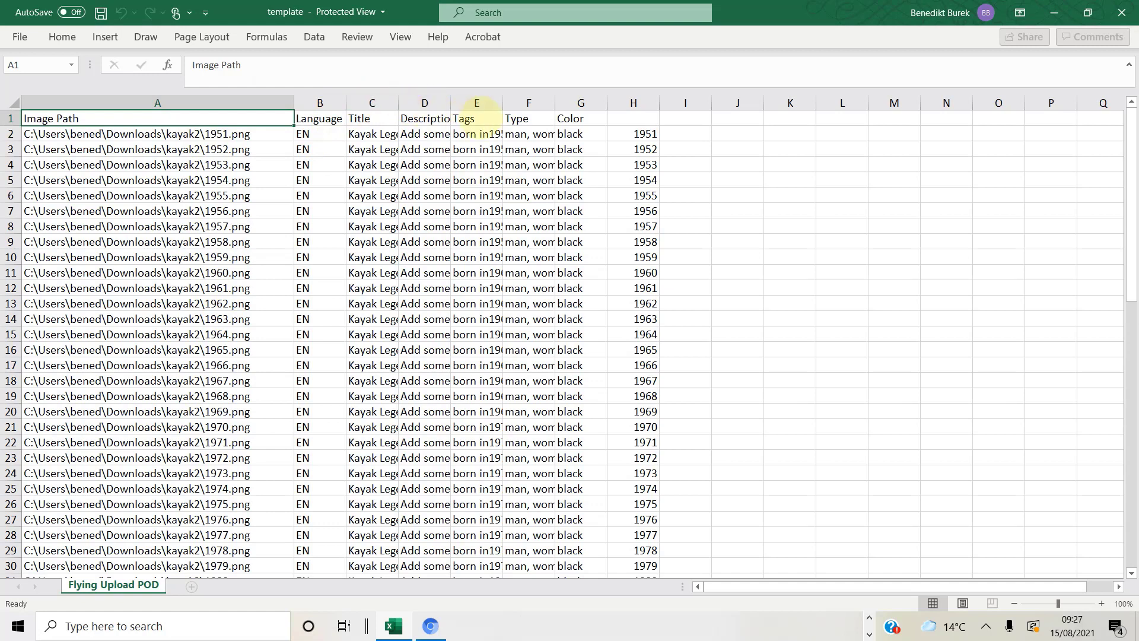
left_click(522, 118)
left_click(585, 119)
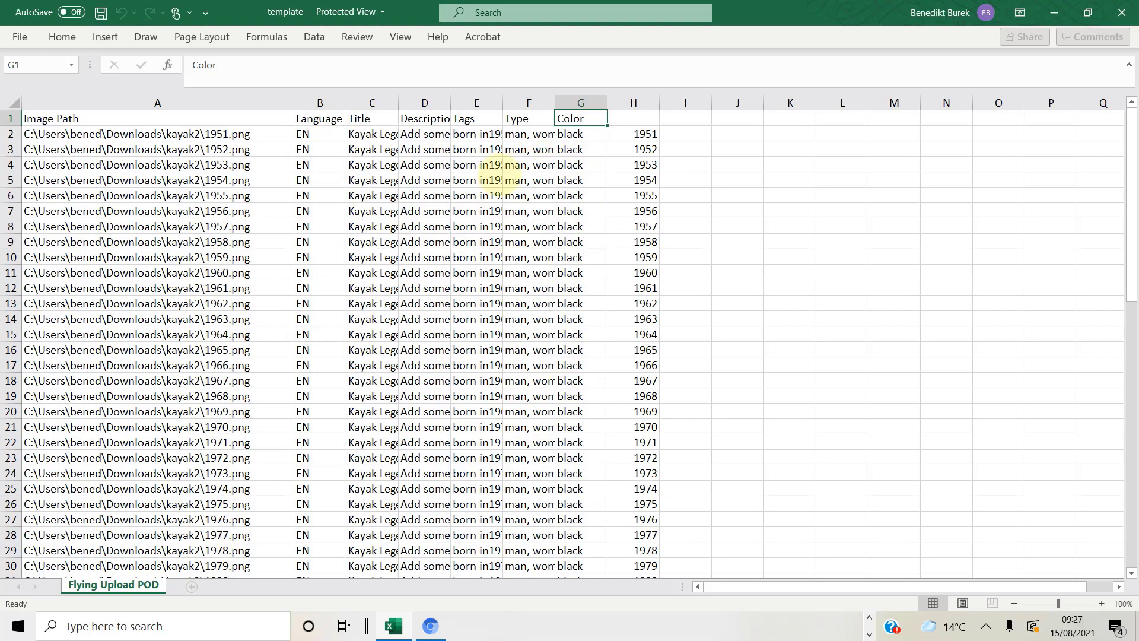
- Look over the year values in column H, close the template workbook and return to the Flying Upload Pro editor
left_click(645, 134)
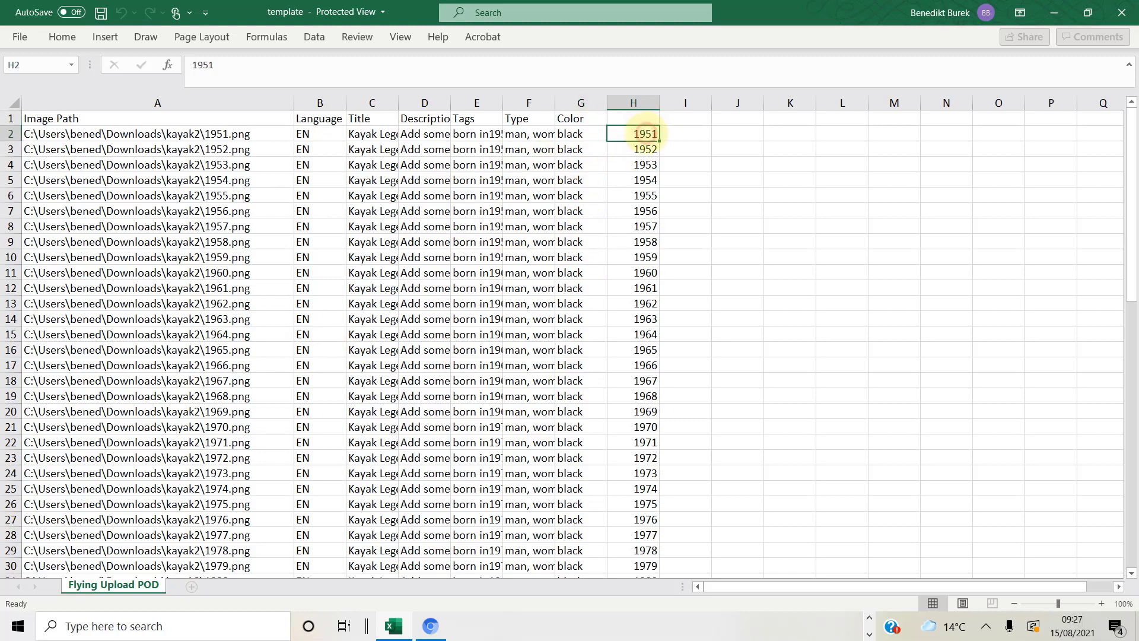
left_click(647, 535)
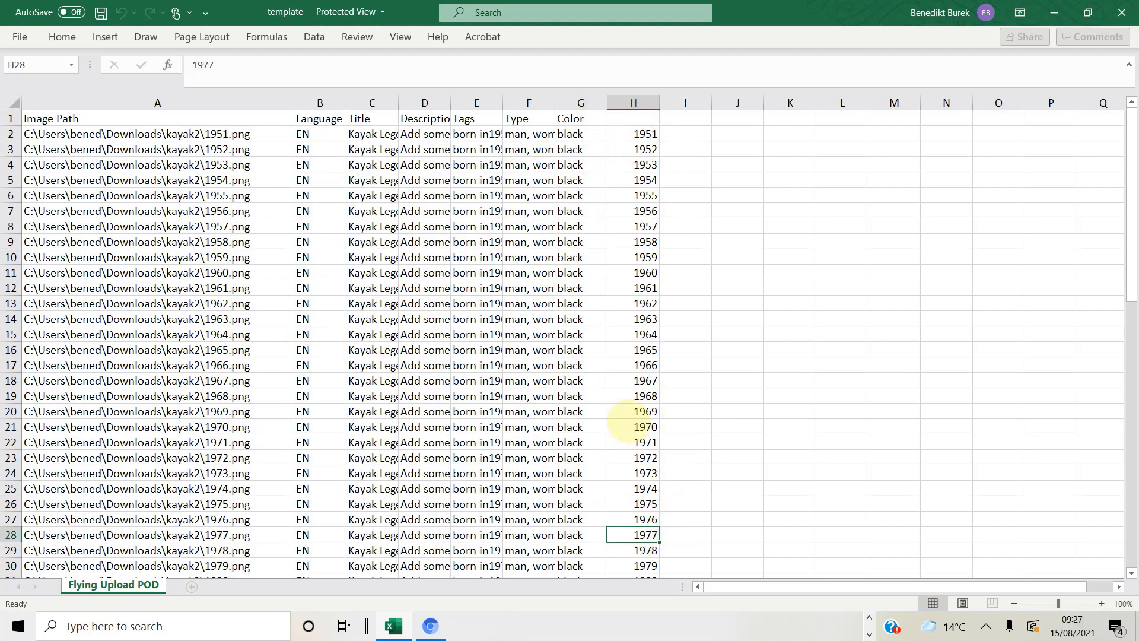
left_click(646, 427)
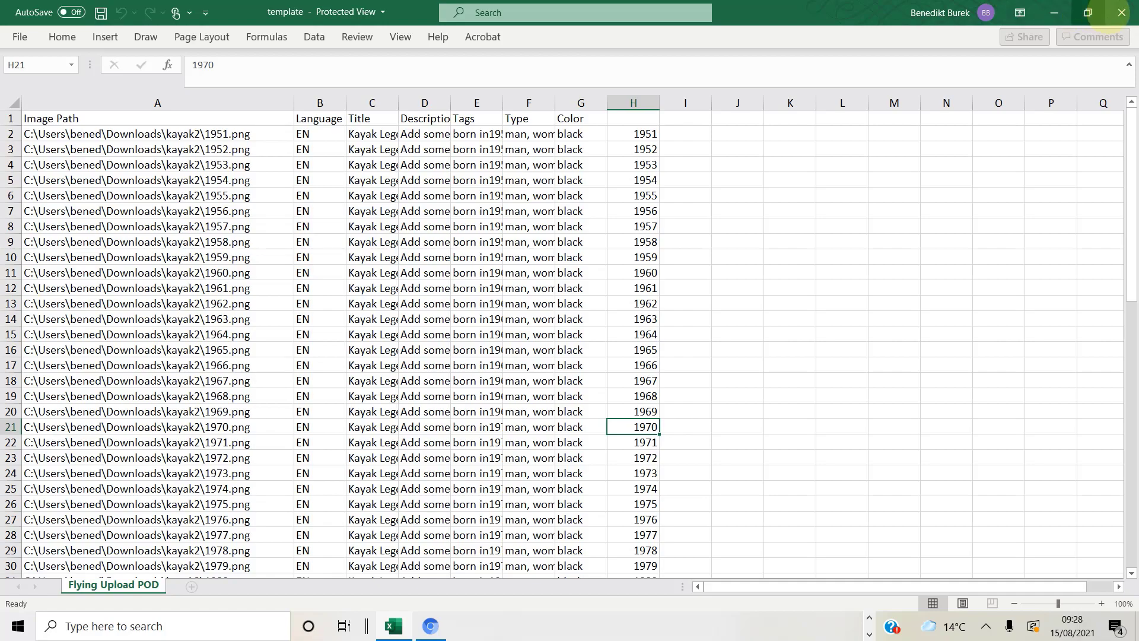
left_click(1120, 12)
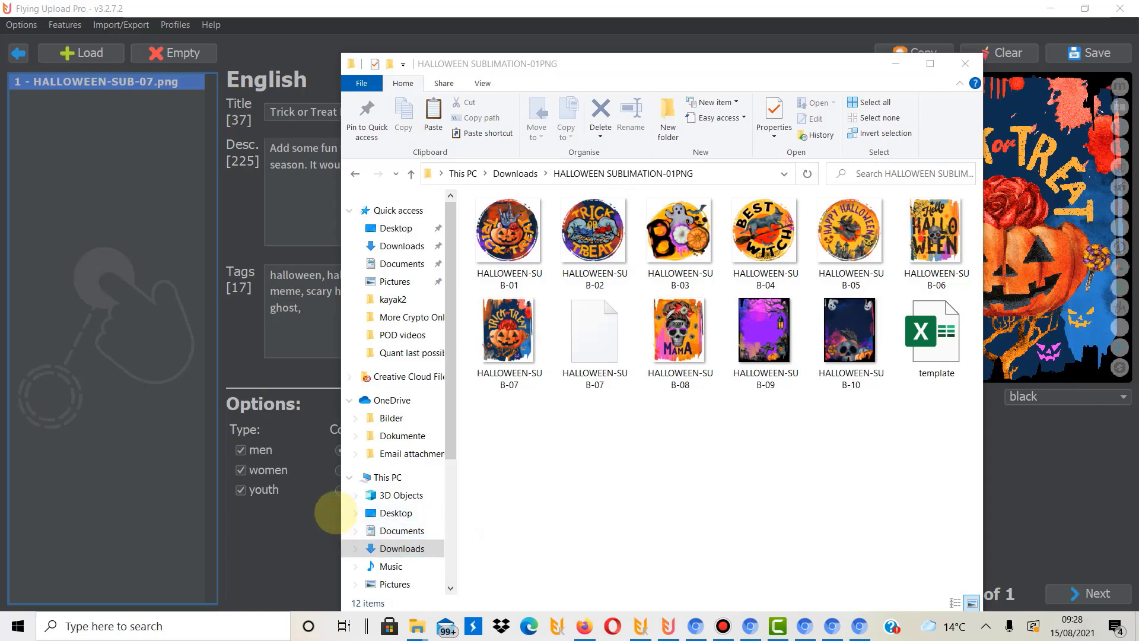
left_click(169, 338)
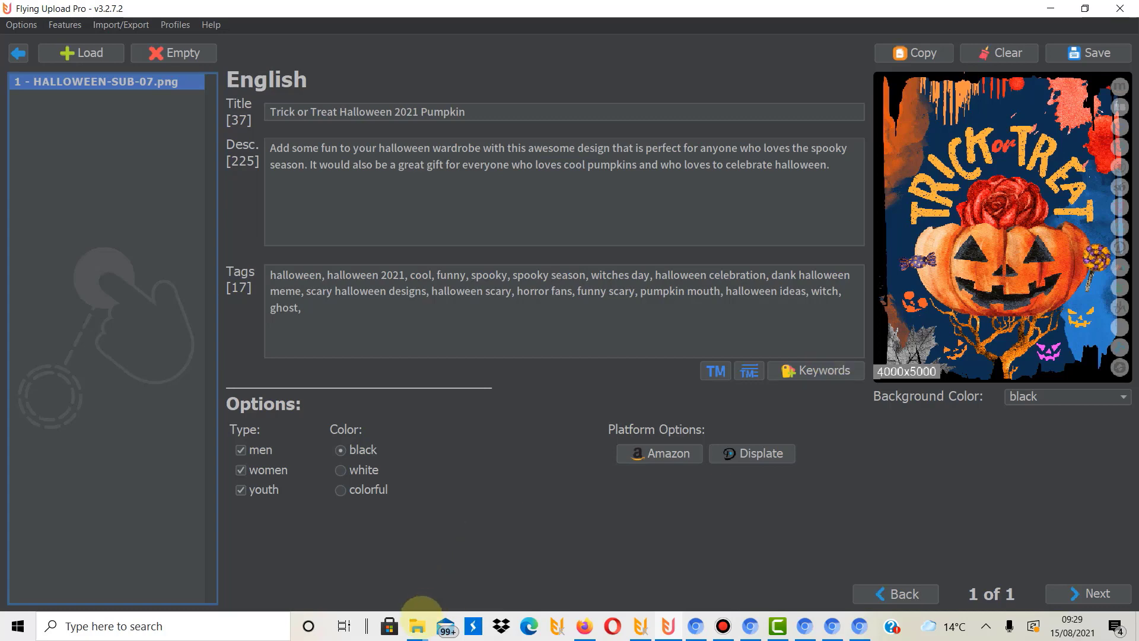
- Check the open File Explorer windows and return to HALLOWEEN-SUB-07.png in the Flying Upload Pro editor
left_click(415, 625)
left_click(464, 575)
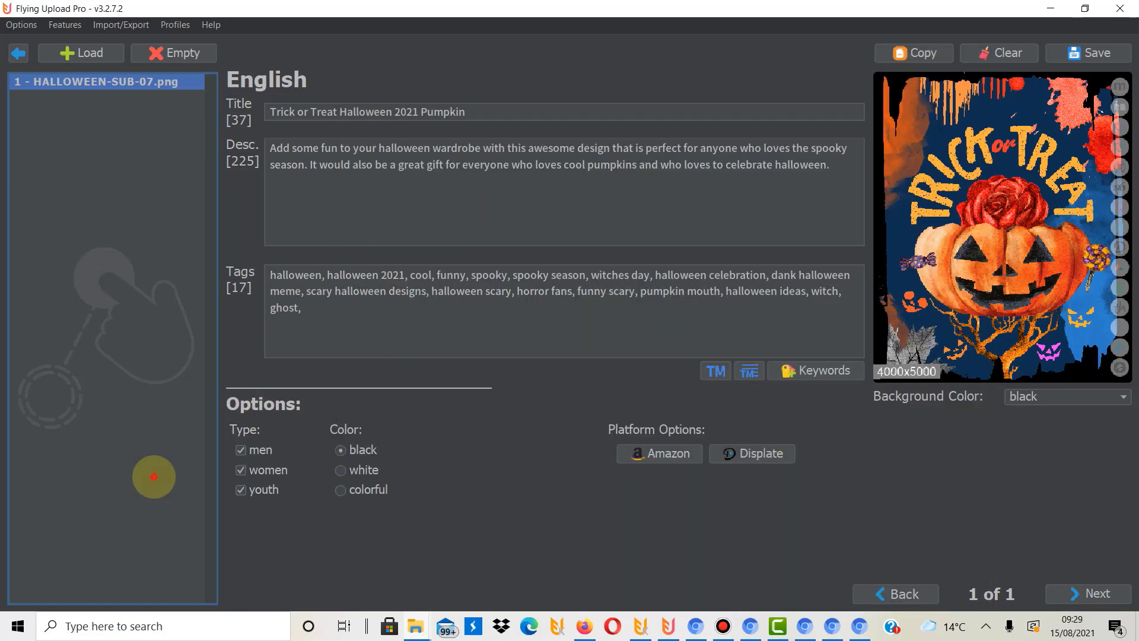
left_click(153, 476)
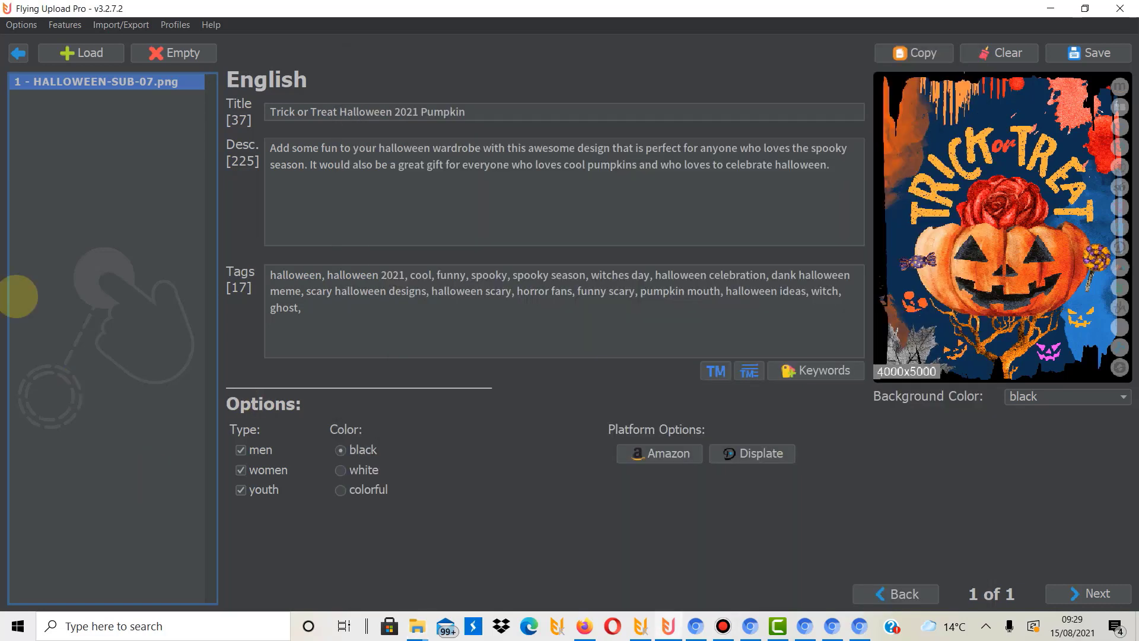
- Review the POD platform choices and the product type and color fields in the Templates settings, closing them without saving
left_click(21, 24)
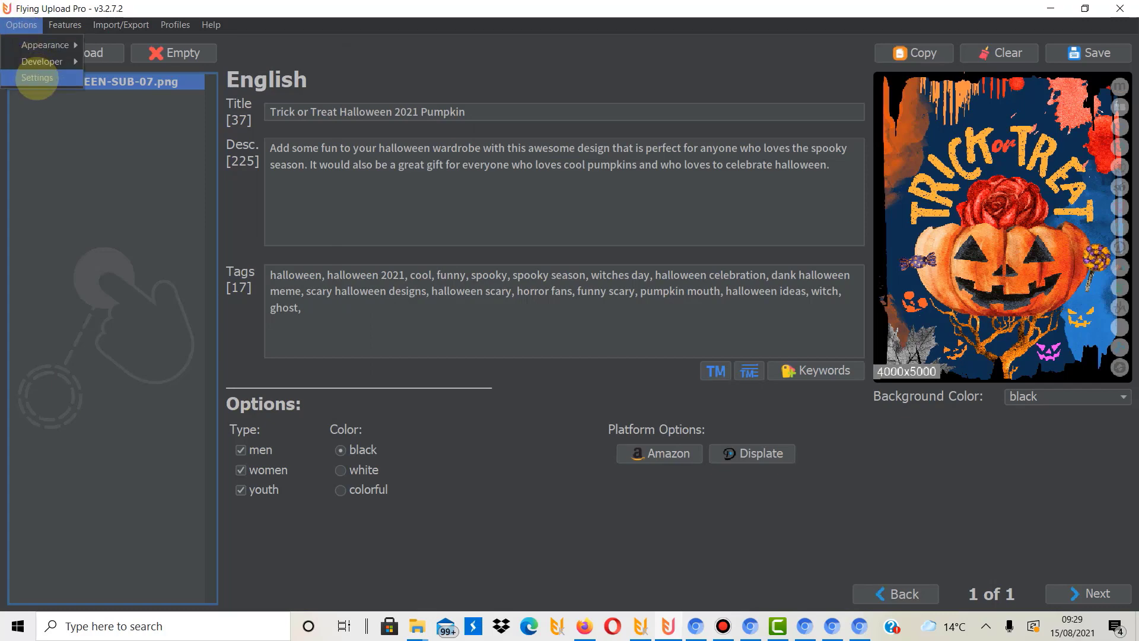
left_click(37, 78)
left_click(532, 143)
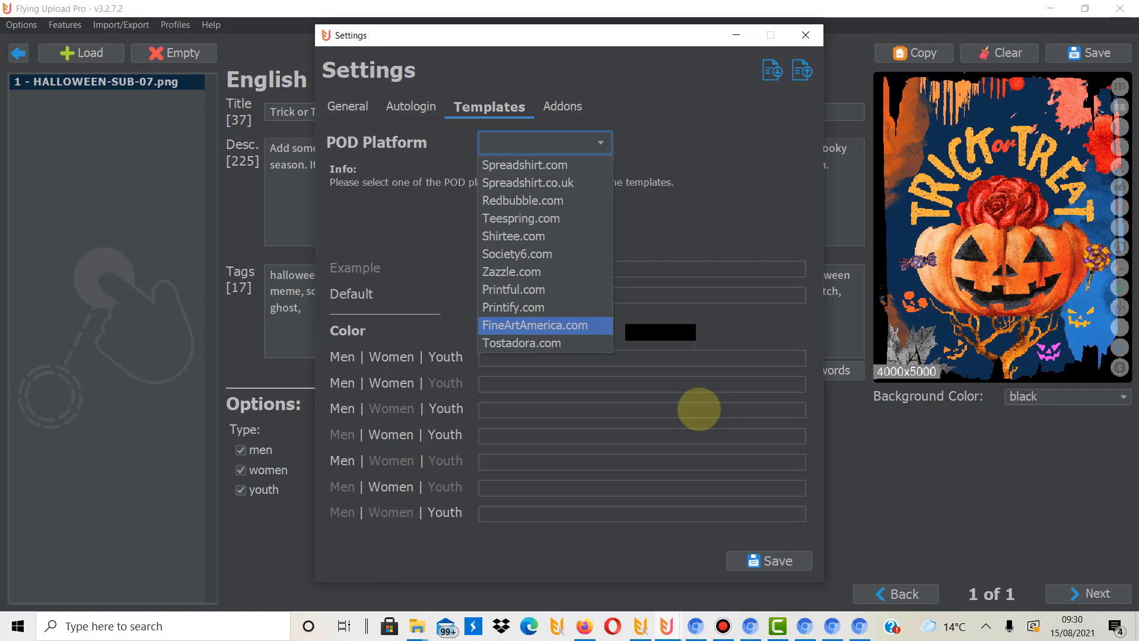
left_click(723, 362)
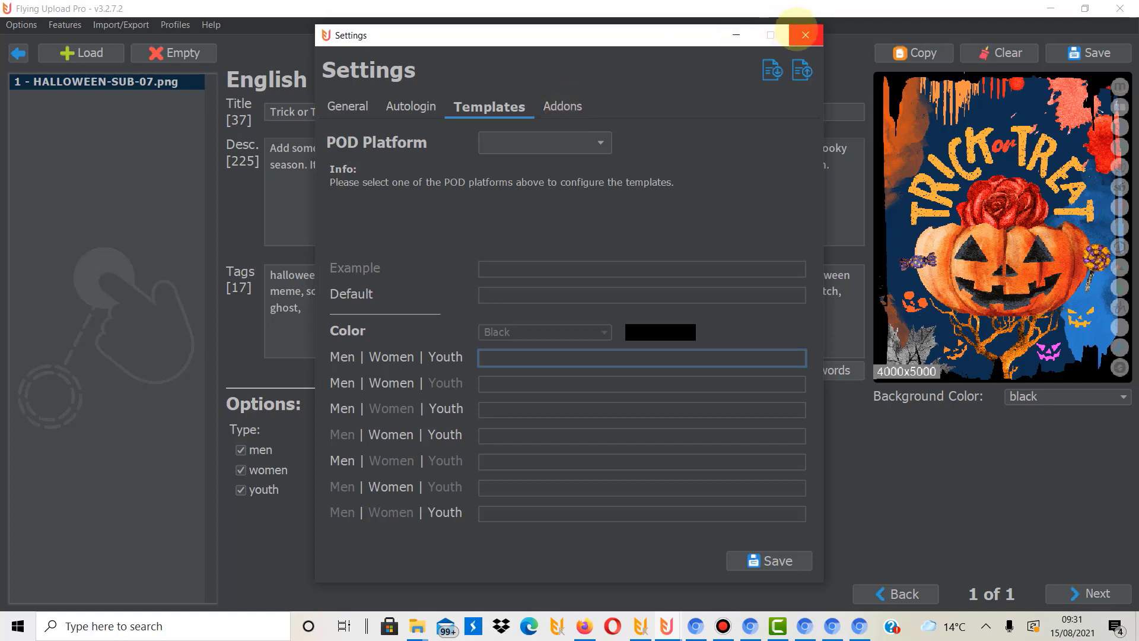
left_click(805, 35)
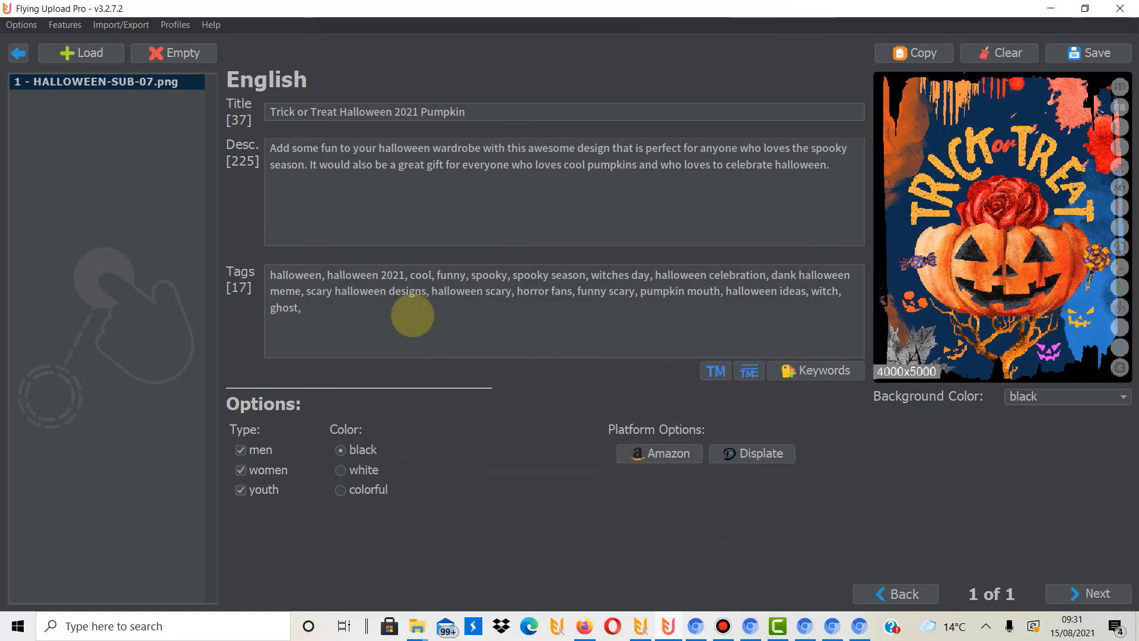